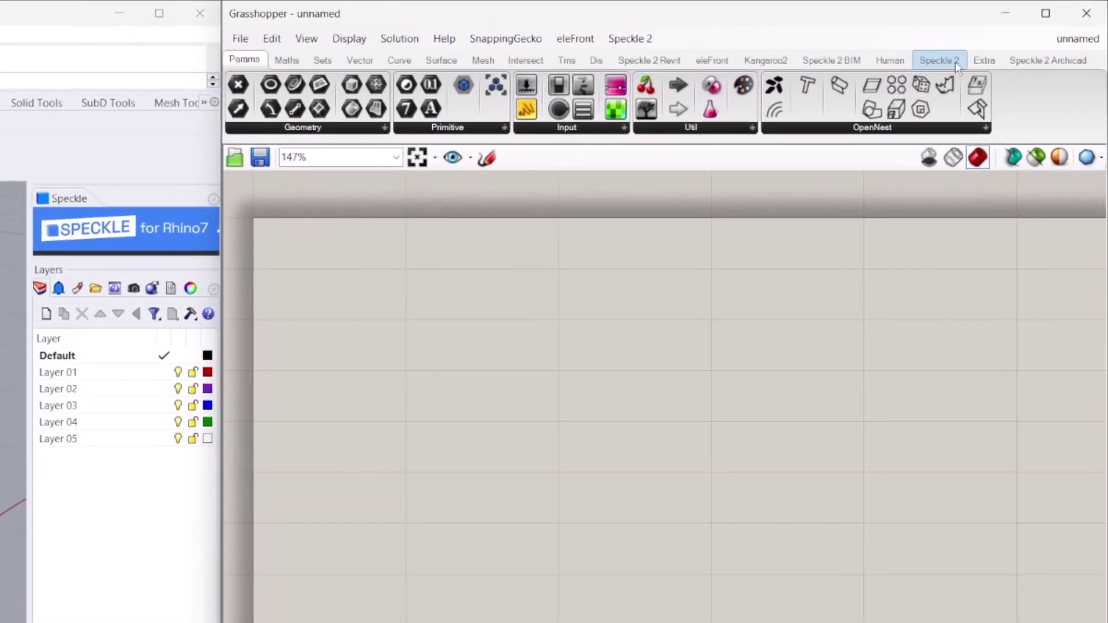
Look over the Speckle 2 component groups in Grasshopper, including Object Management and the send/receive group.
{"action": "left_click", "coordinate": [955, 62]}
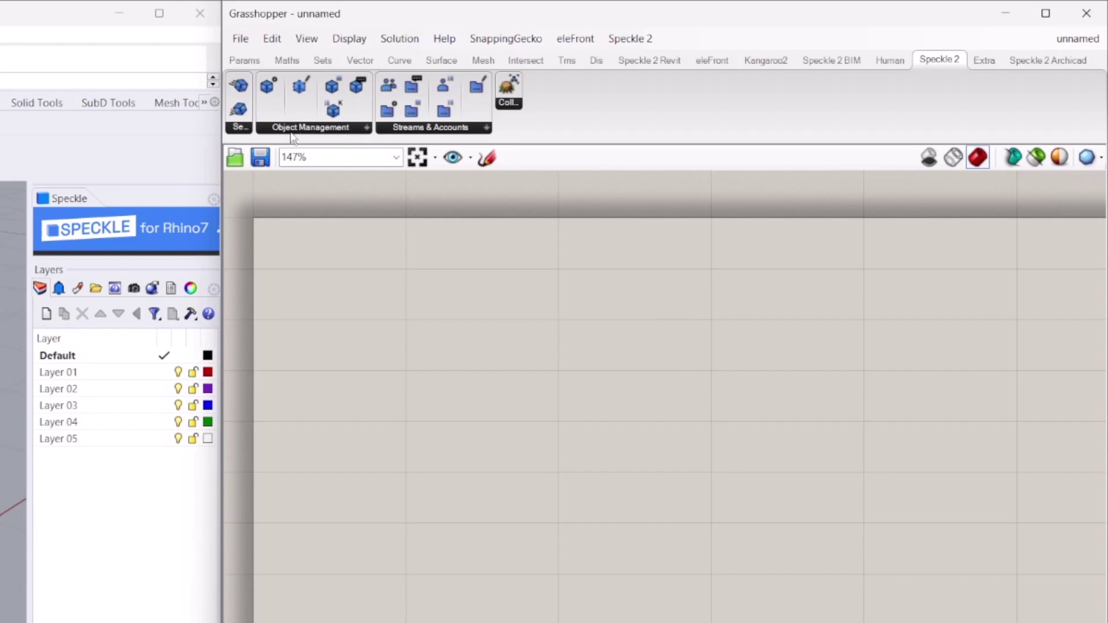
{"action": "left_click", "coordinate": [361, 132]}
{"action": "left_click", "coordinate": [240, 129]}
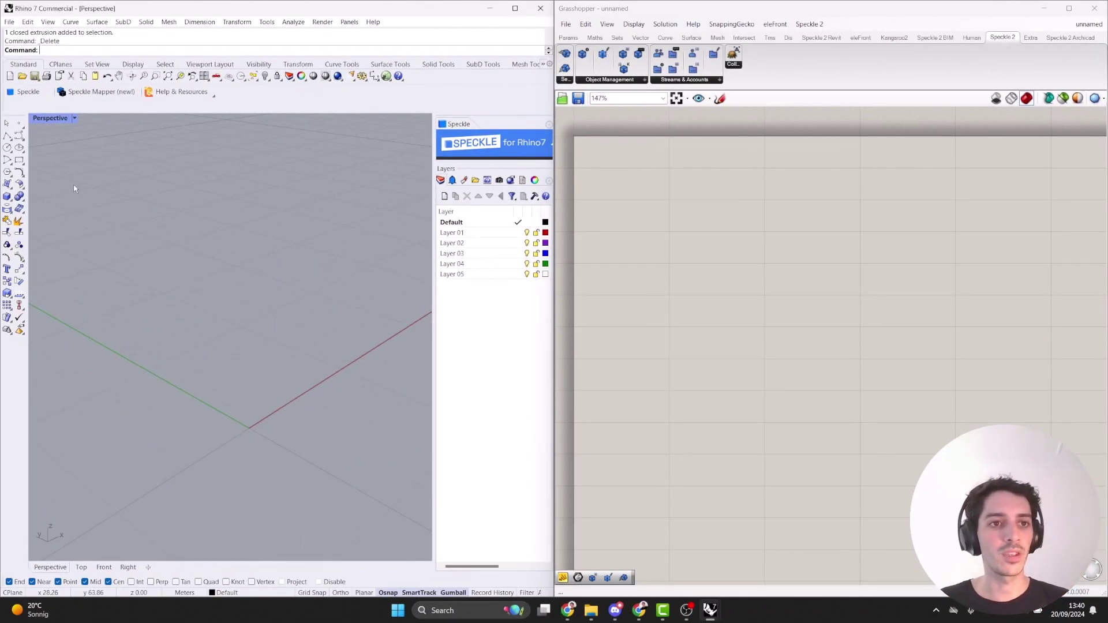
Model a box in Rhino with its first corner at the origin, a 10 by 10 m base and a height of 3 m.
{"action": "left_click", "coordinate": [8, 196]}
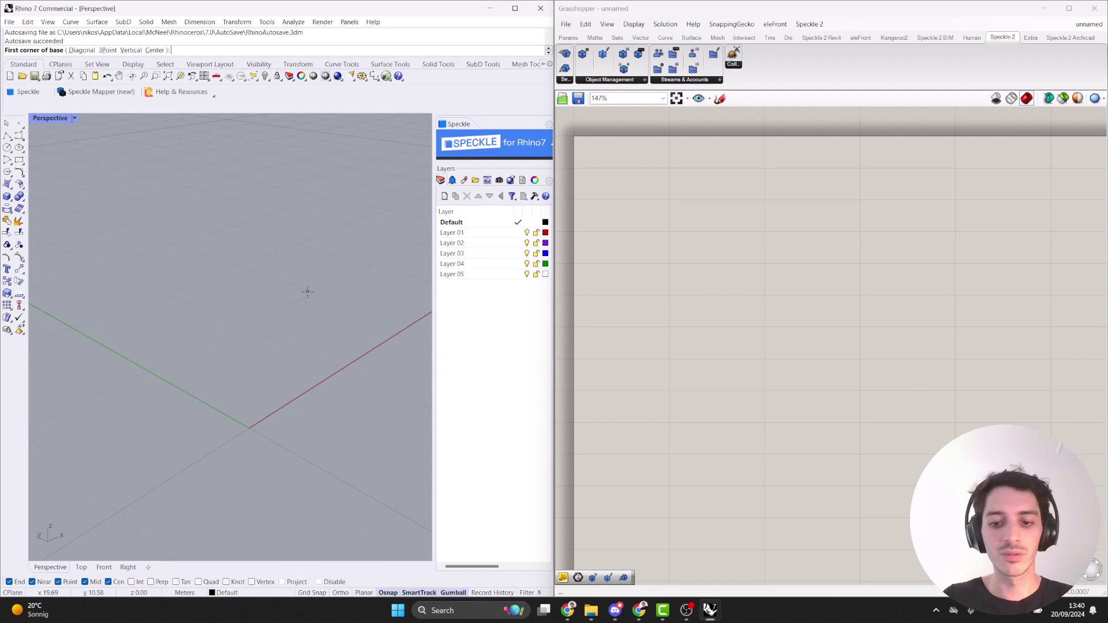
{"action": "type", "text": "0"}
{"action": "key", "text": "Return"}
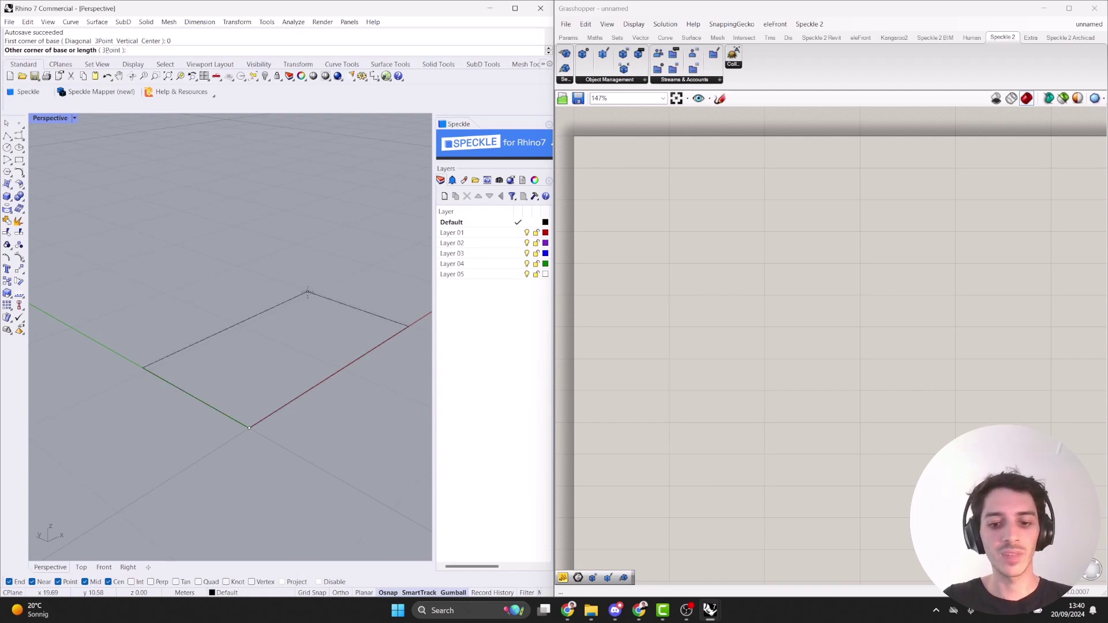
{"action": "type", "text": "10"}
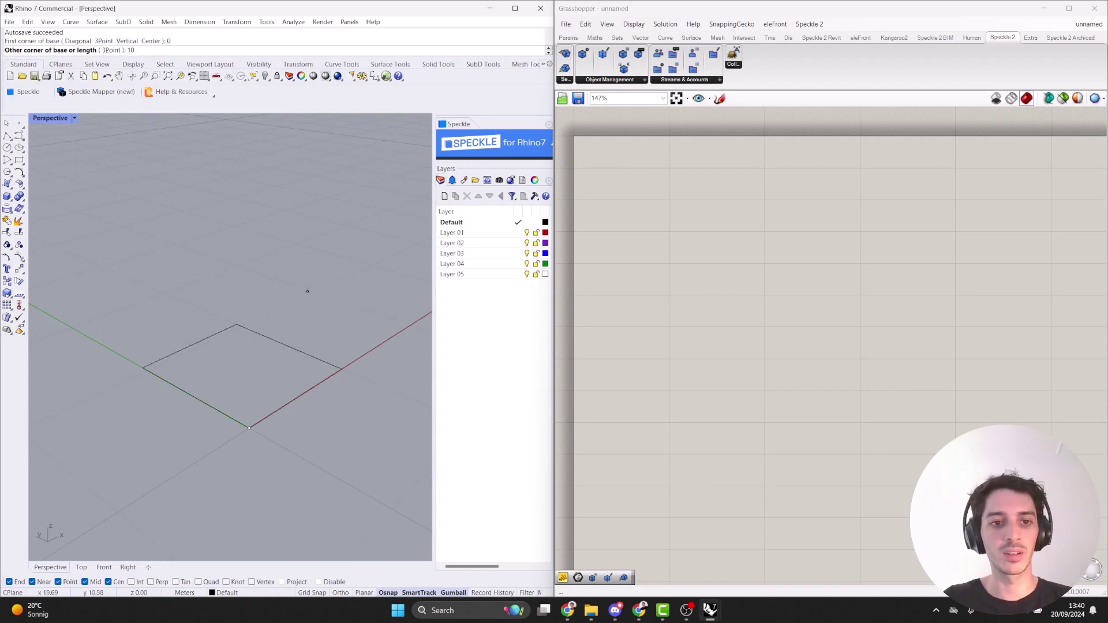
{"action": "key", "text": "Return"}
{"action": "key", "text": "Return"}
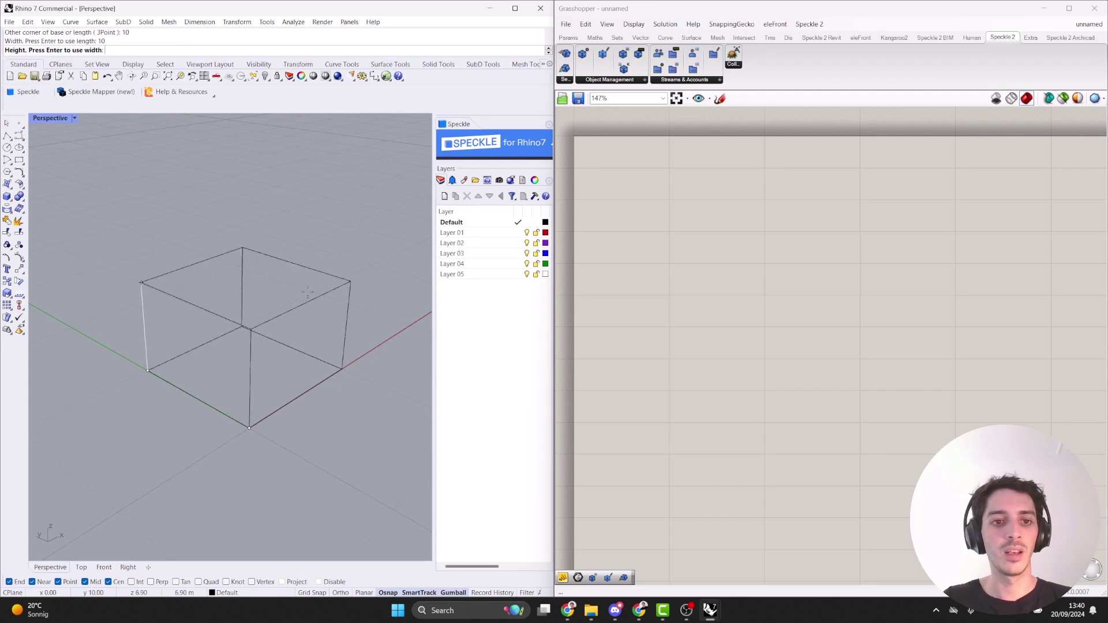
{"action": "type", "text": "3"}
{"action": "key", "text": "Return"}
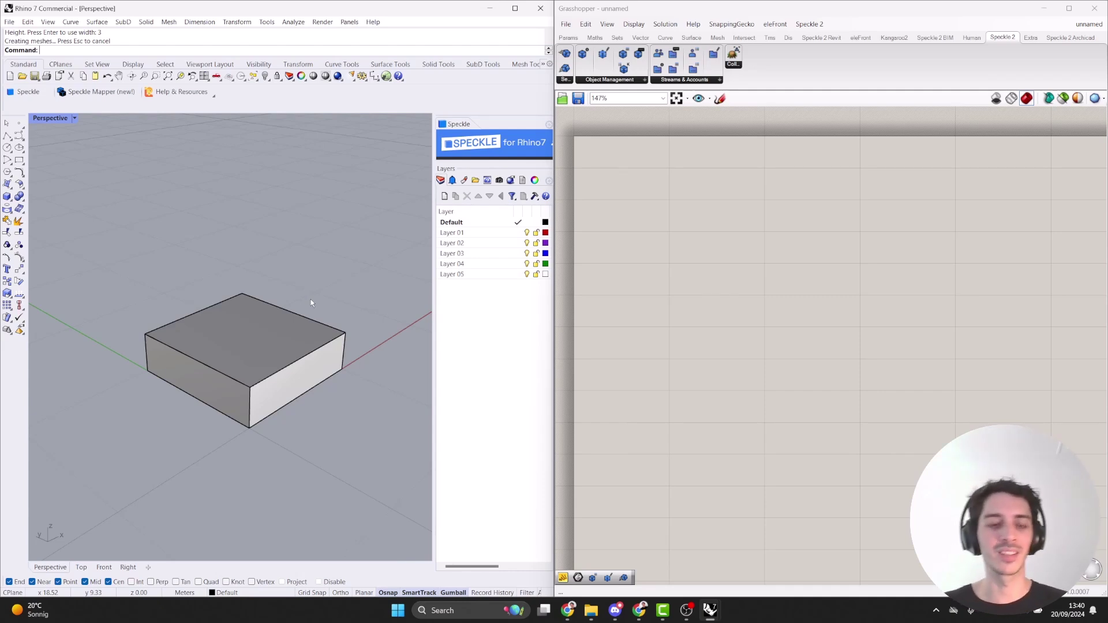
Reference the box in a new Brep parameter on the Grasshopper canvas and hide the original in Rhino.
{"action": "left_click", "coordinate": [297, 328]}
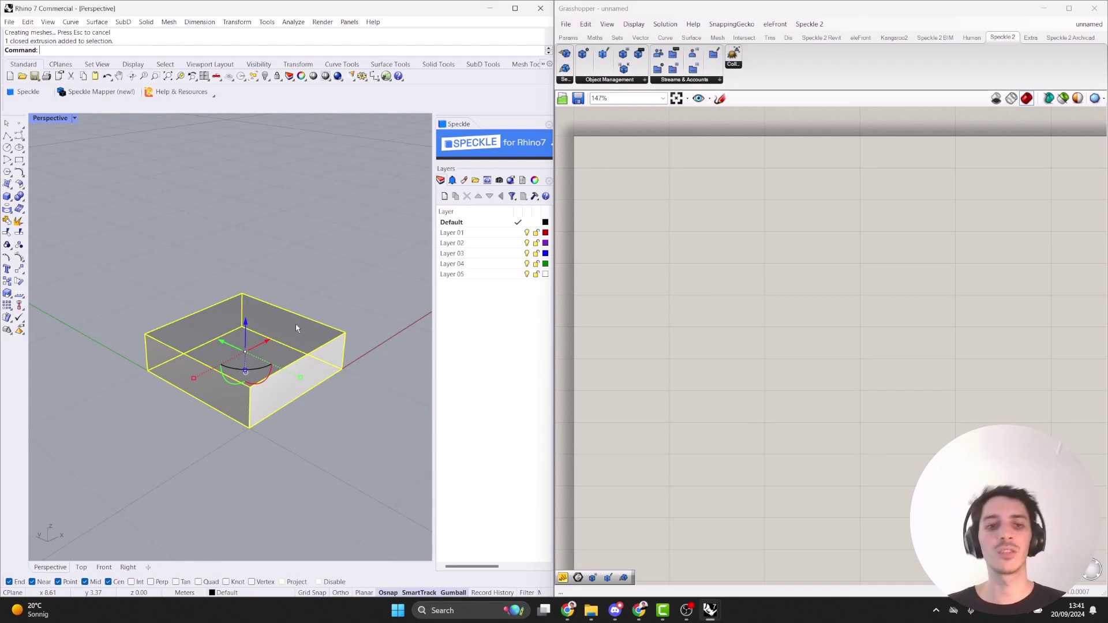
{"action": "left_click", "coordinate": [319, 241]}
{"action": "left_click", "coordinate": [261, 335]}
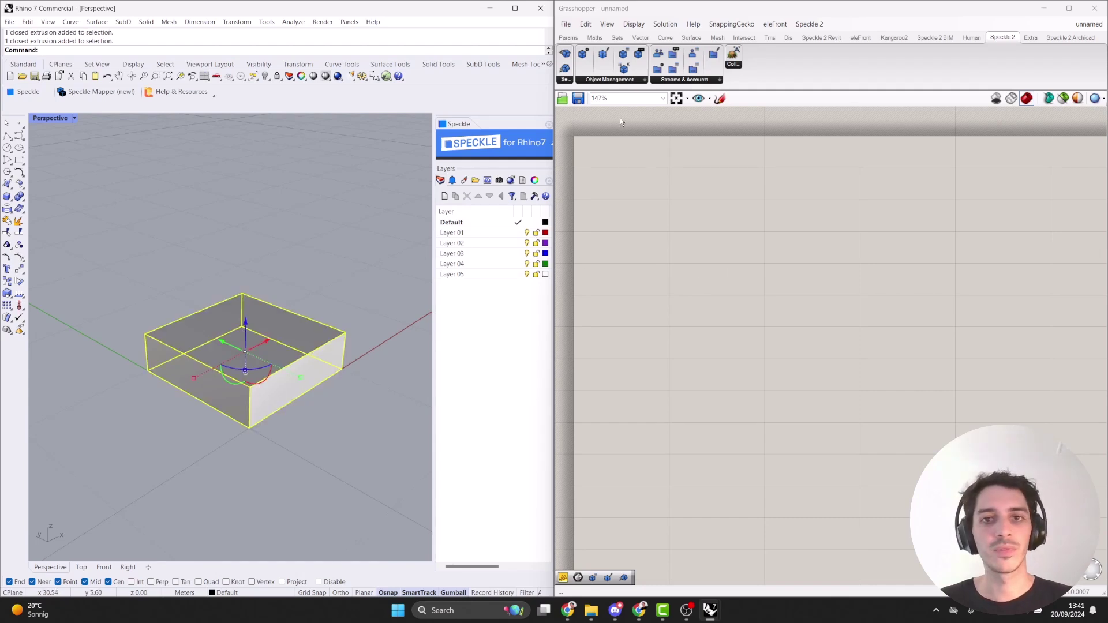
{"action": "left_click", "coordinate": [568, 38]}
{"action": "left_click_drag", "start_coordinate": [635, 69], "coordinate": [691, 248]}
{"action": "right_click", "coordinate": [691, 250]}
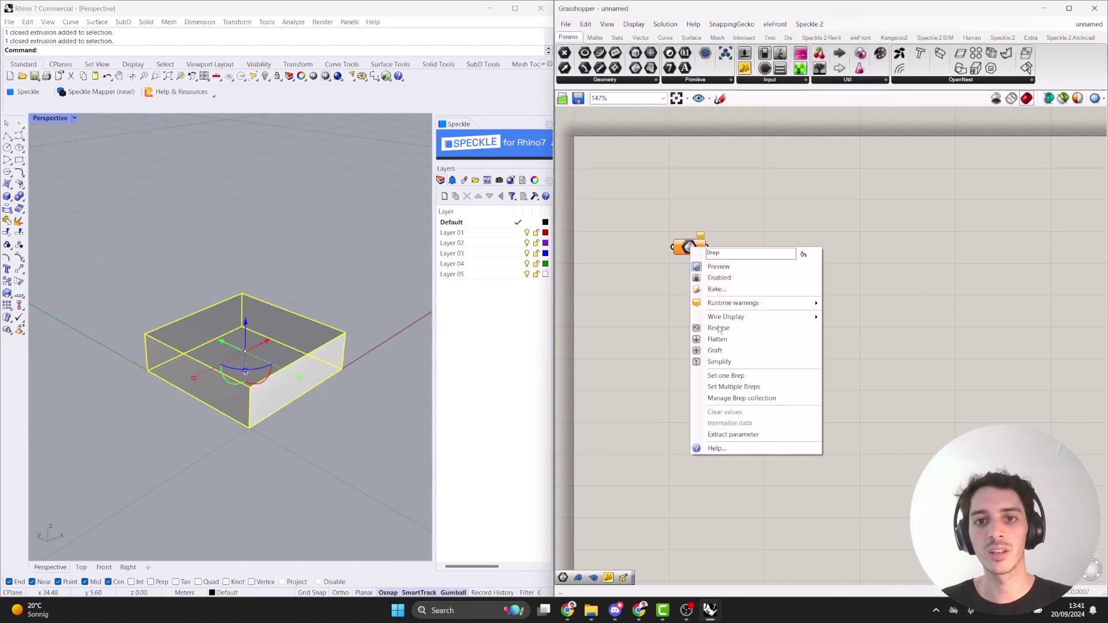
{"action": "left_click", "coordinate": [720, 370]}
{"action": "left_click_drag", "start_coordinate": [334, 260], "coordinate": [165, 425]}
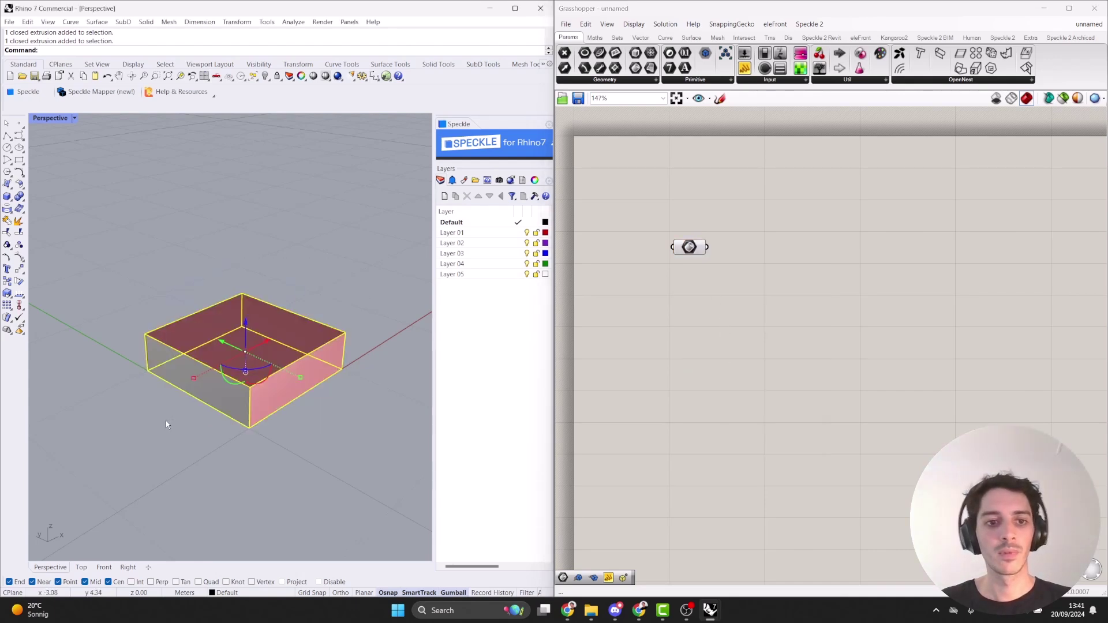
{"action": "key", "text": "ctrl+h"}
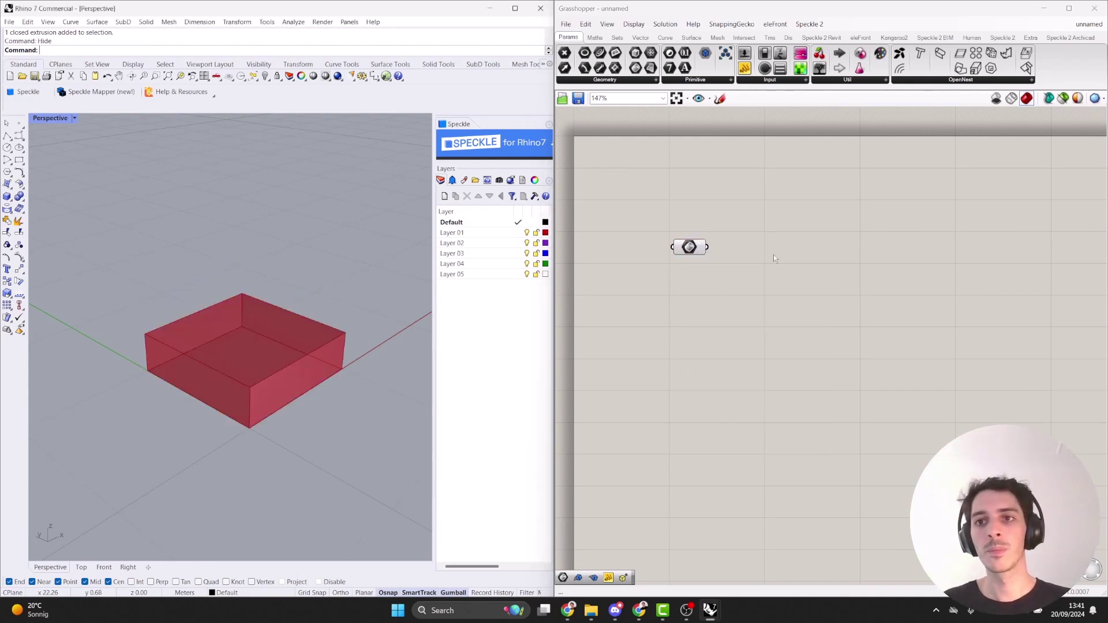
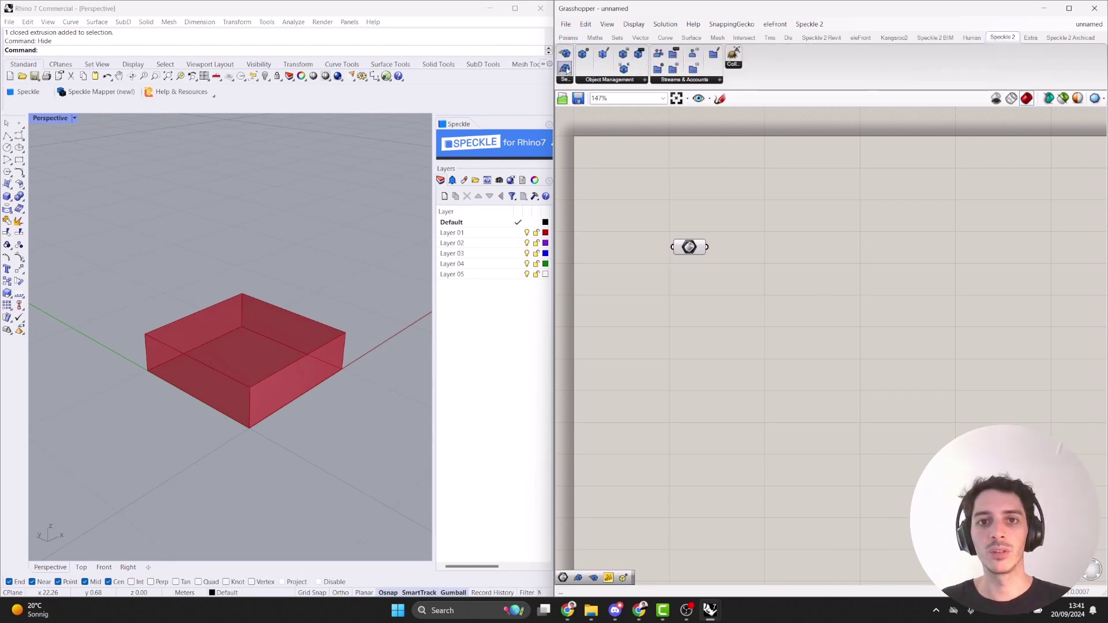
Add a Speckle Send component beside the Brep parameter and connect the Brep to its D input, aligned in a straight line.
{"action": "left_click_drag", "start_coordinate": [570, 66], "coordinate": [838, 224]}
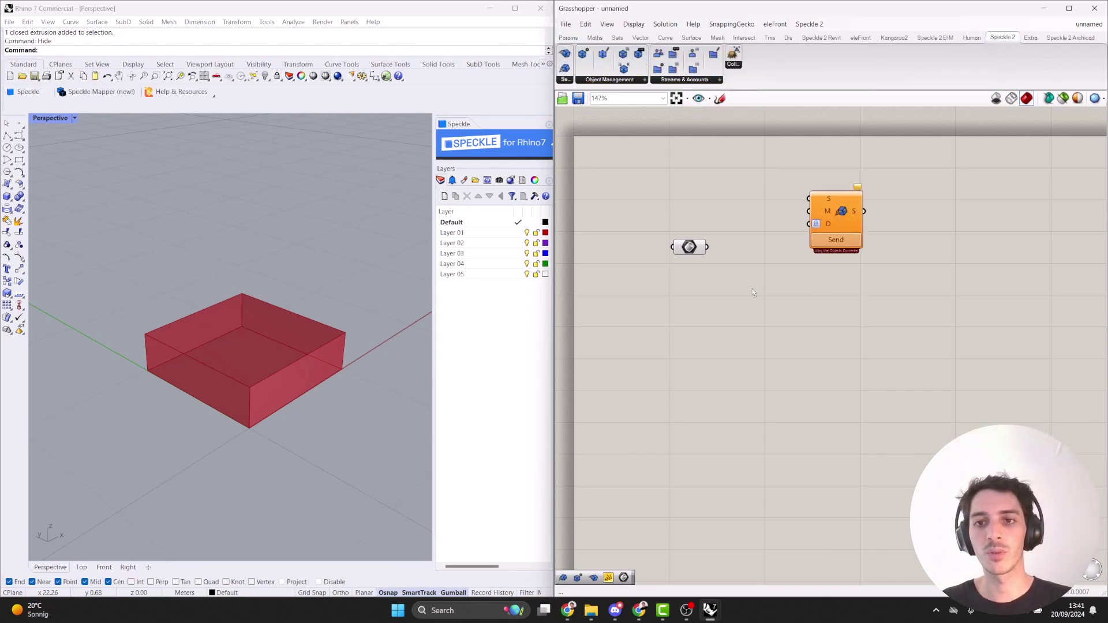
{"action": "left_click_drag", "start_coordinate": [708, 247], "coordinate": [830, 245]}
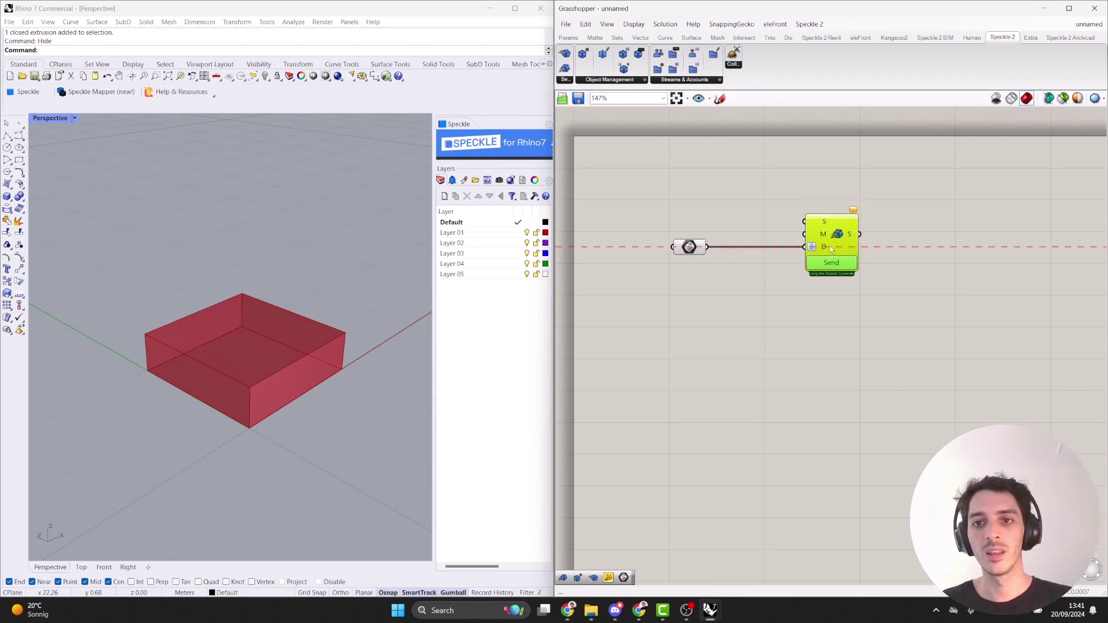
{"action": "left_click", "coordinate": [743, 347]}
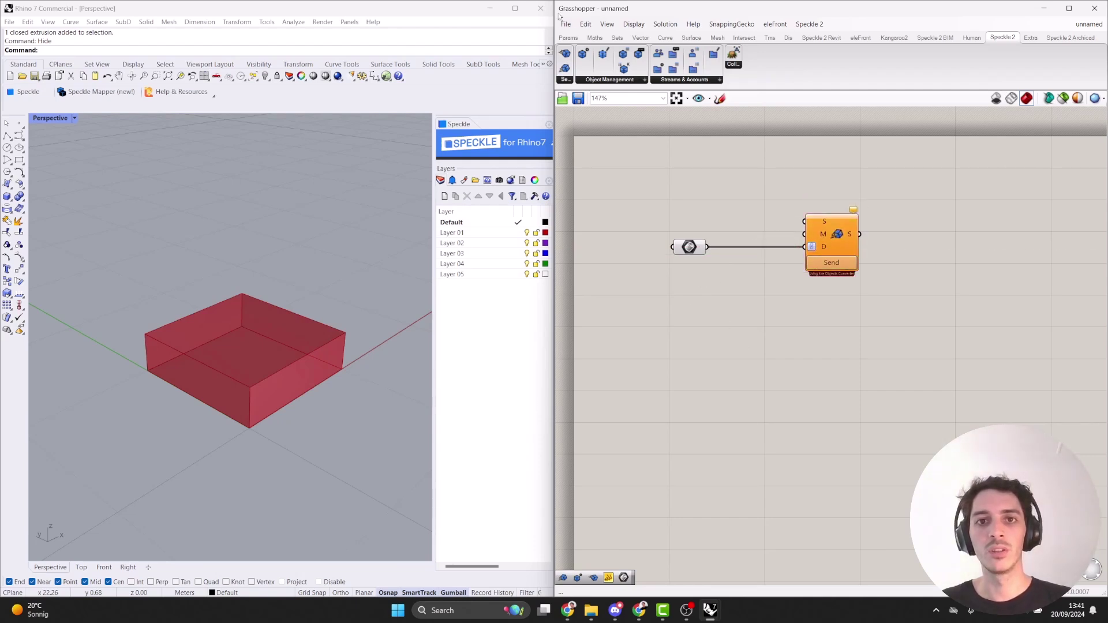
Add an empty Panel above the Brep parameter and connect it to the Send component's S input.
{"action": "left_click", "coordinate": [569, 37]}
{"action": "left_click_drag", "start_coordinate": [745, 68], "coordinate": [805, 221]}
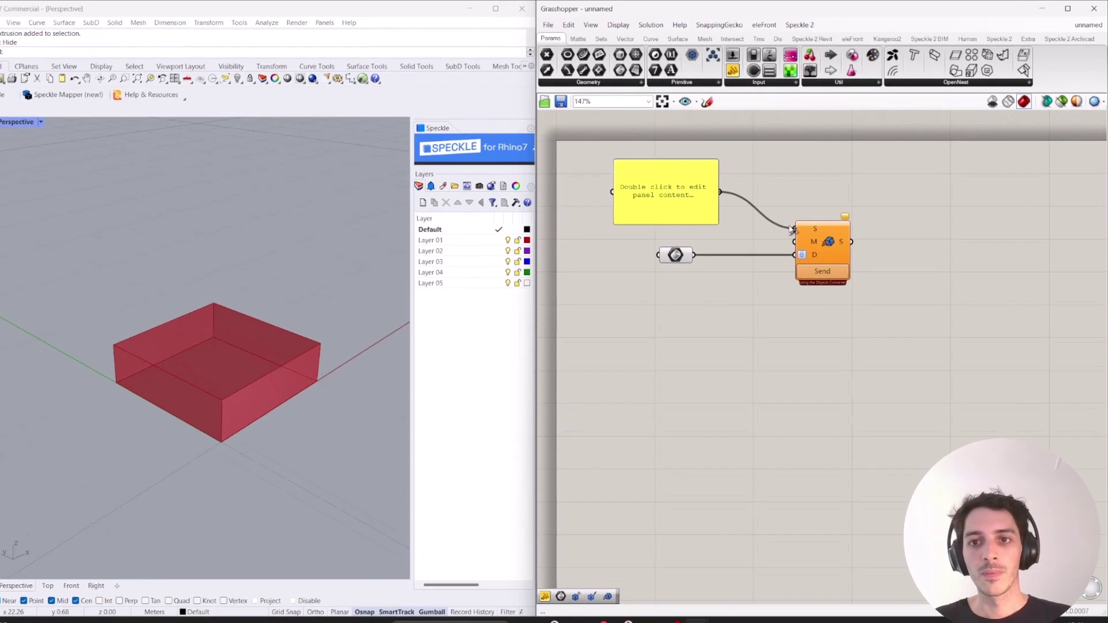
{"action": "left_click", "coordinate": [689, 189]}
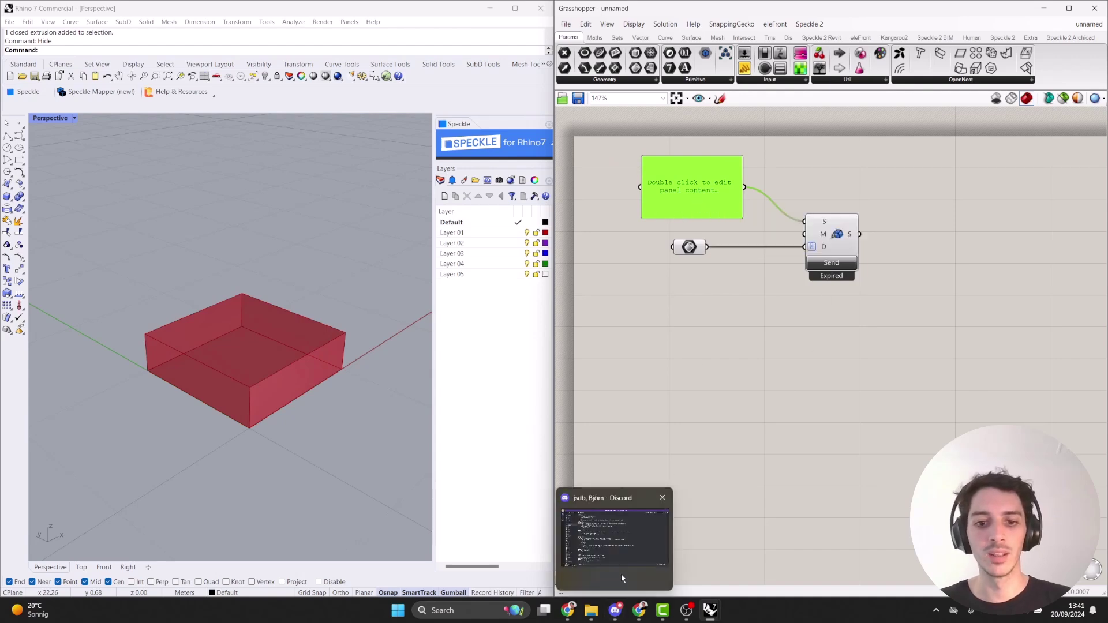
Switch to the Speckle project in Chrome and copy the link of the ghtestmodel model.
{"action": "left_click", "coordinate": [640, 612]}
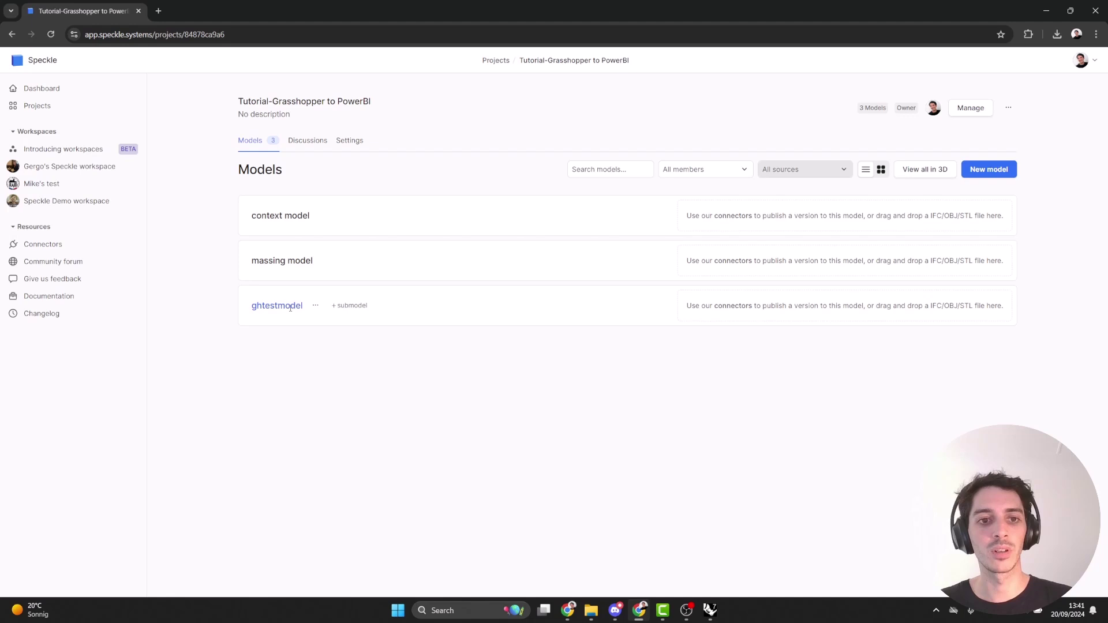
{"action": "left_click", "coordinate": [315, 306]}
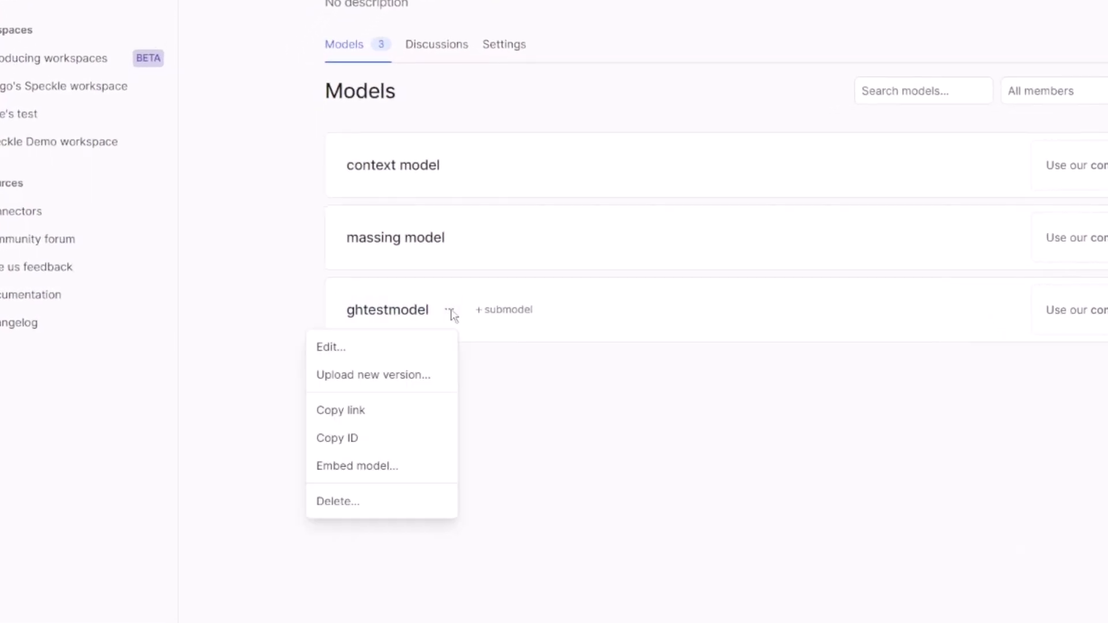
{"action": "left_click", "coordinate": [358, 410]}
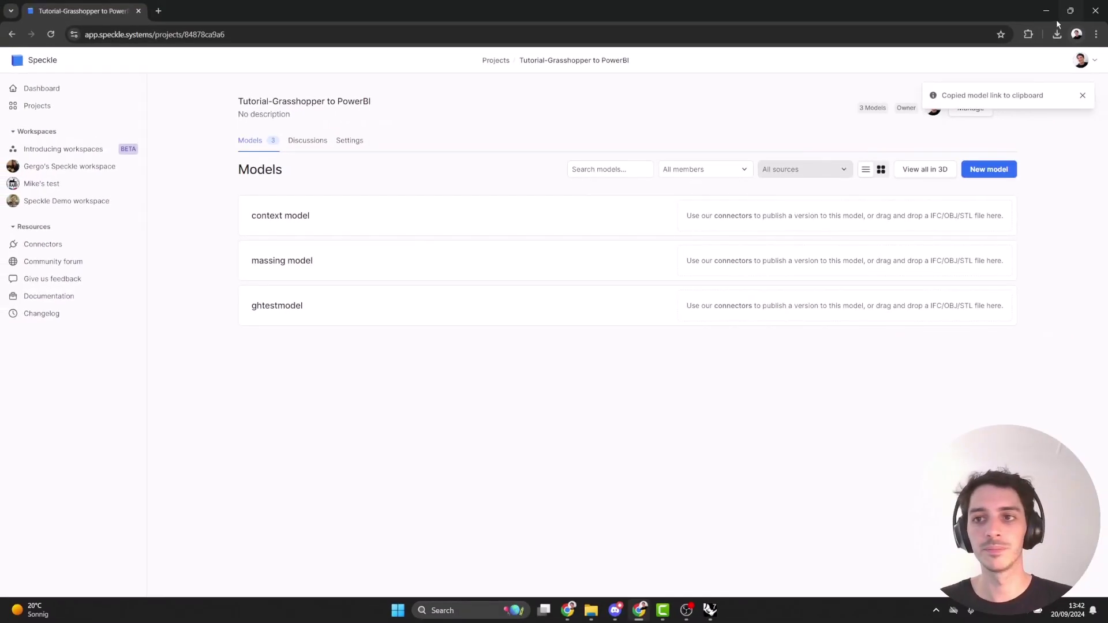
Return to Grasshopper, replace the panel's content with the copied model link and send the box to Speckle.
{"action": "left_click", "coordinate": [1046, 10]}
{"action": "double_click", "coordinate": [710, 184]}
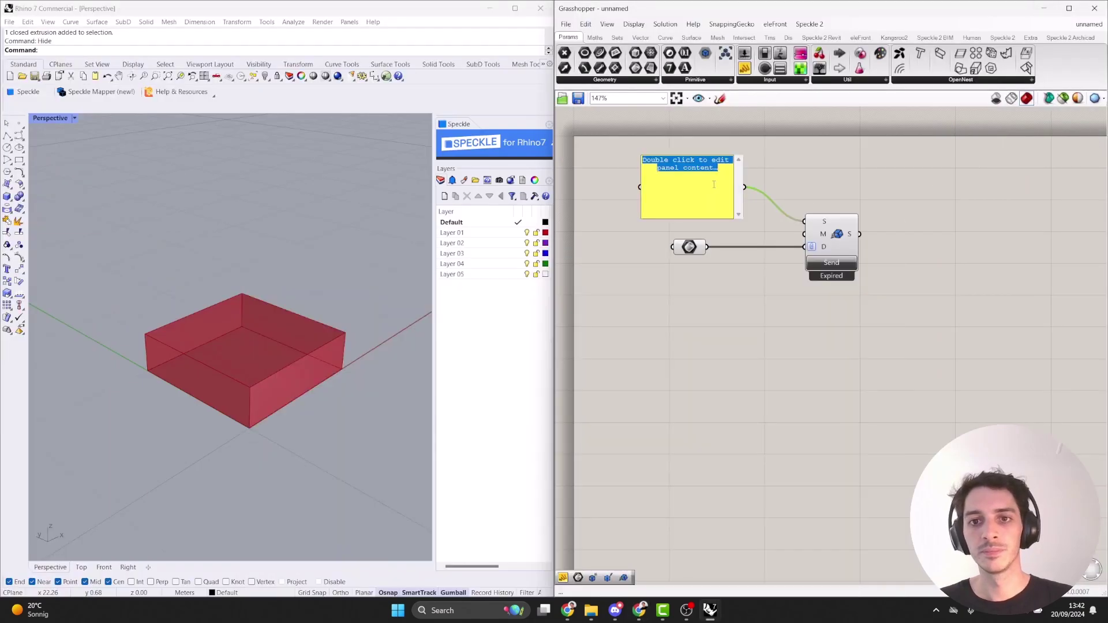
{"action": "key", "text": "ctrl+v"}
{"action": "left_click", "coordinate": [799, 175]}
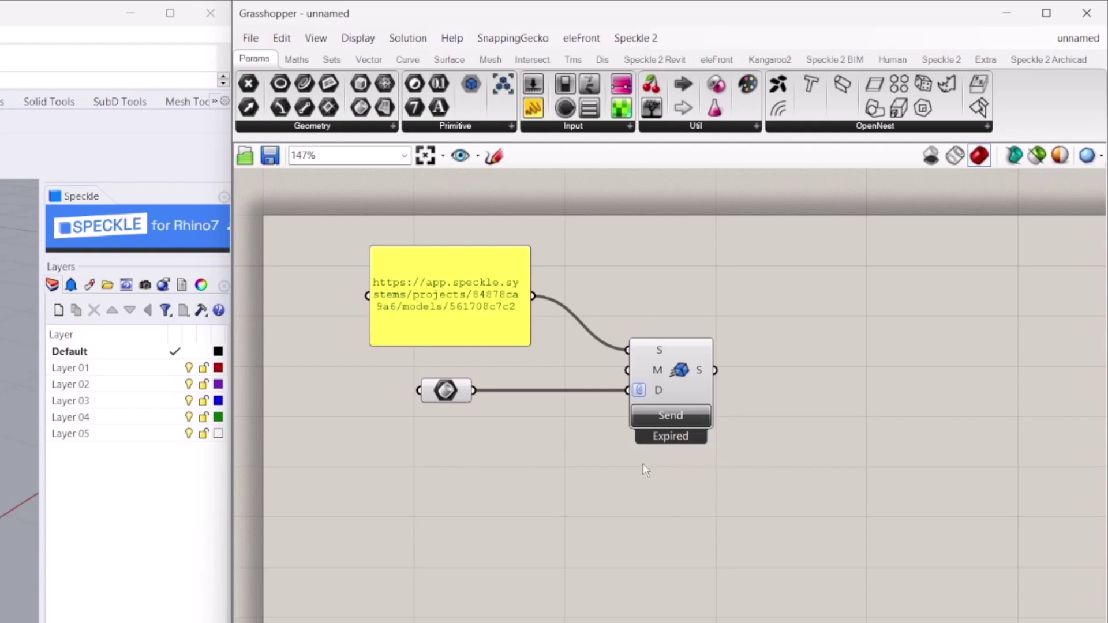
{"action": "left_click", "coordinate": [687, 417]}
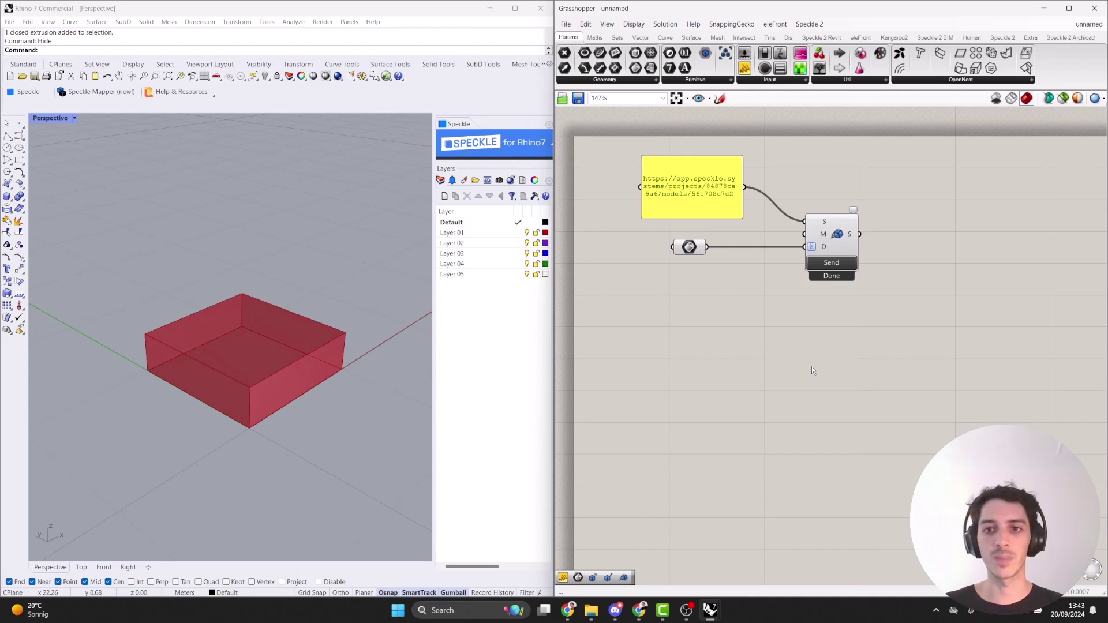
Open ghtestmodel in the Speckle web viewer, select the box and widen its selection info to read the properties.
{"action": "left_click", "coordinate": [638, 610]}
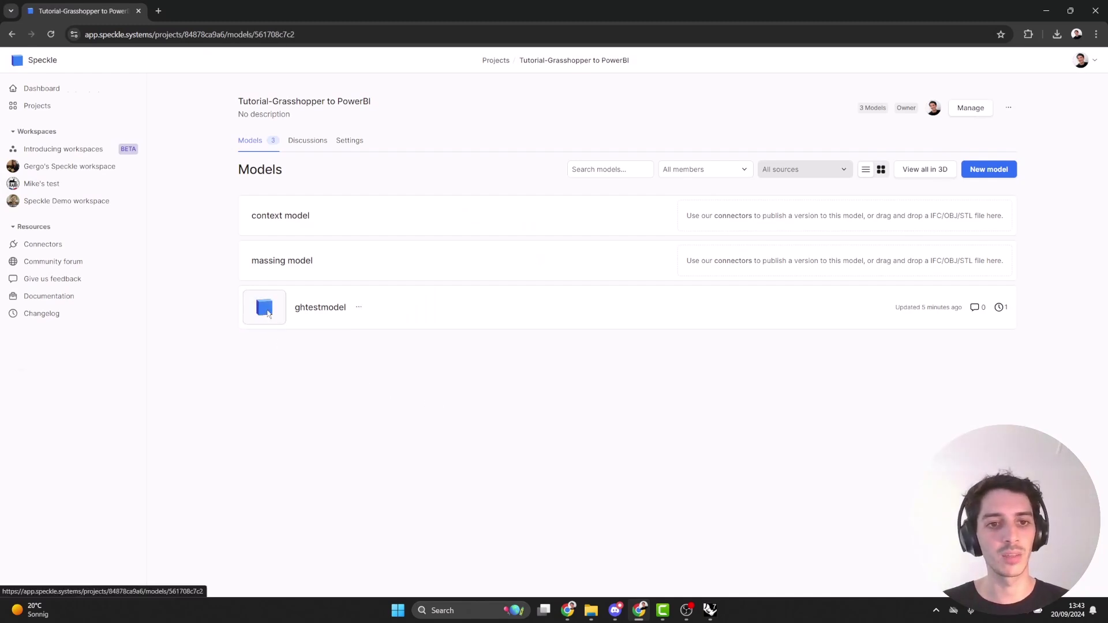
{"action": "left_click", "coordinate": [267, 313]}
{"action": "left_click_drag", "start_coordinate": [230, 299], "coordinate": [218, 276]}
{"action": "left_click", "coordinate": [374, 307]}
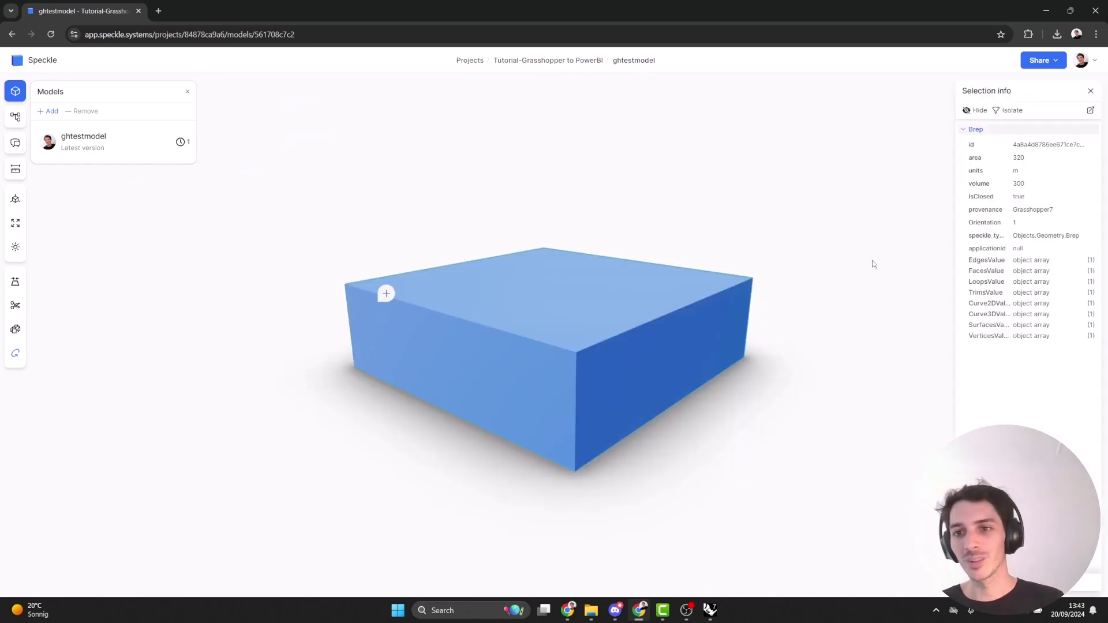
{"action": "left_click_drag", "start_coordinate": [957, 266], "coordinate": [846, 266]}
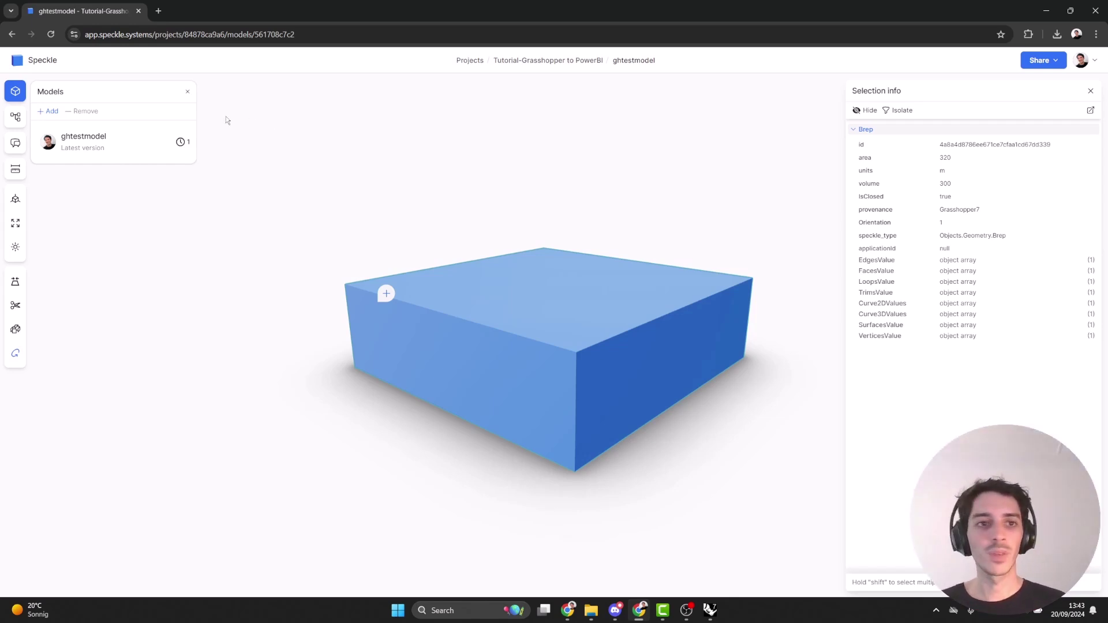
Show the scene explorer in Dev Mode, widen it and examine the box's EdgesValue array down to its data entries.
{"action": "left_click", "coordinate": [15, 117]}
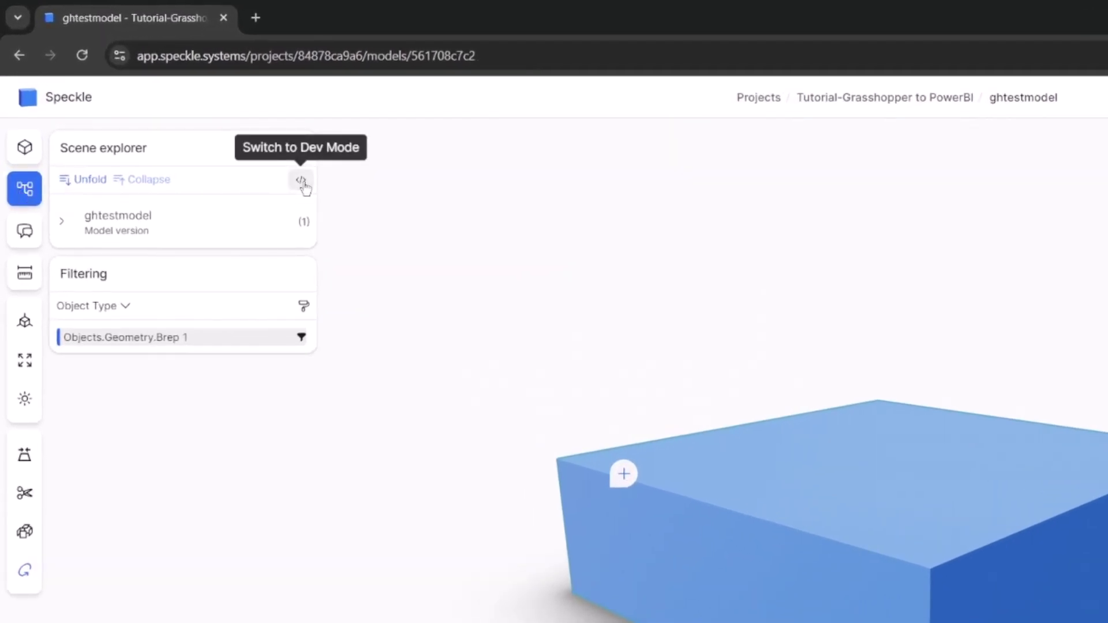
{"action": "left_click", "coordinate": [301, 180]}
{"action": "left_click_drag", "start_coordinate": [316, 239], "coordinate": [643, 242]}
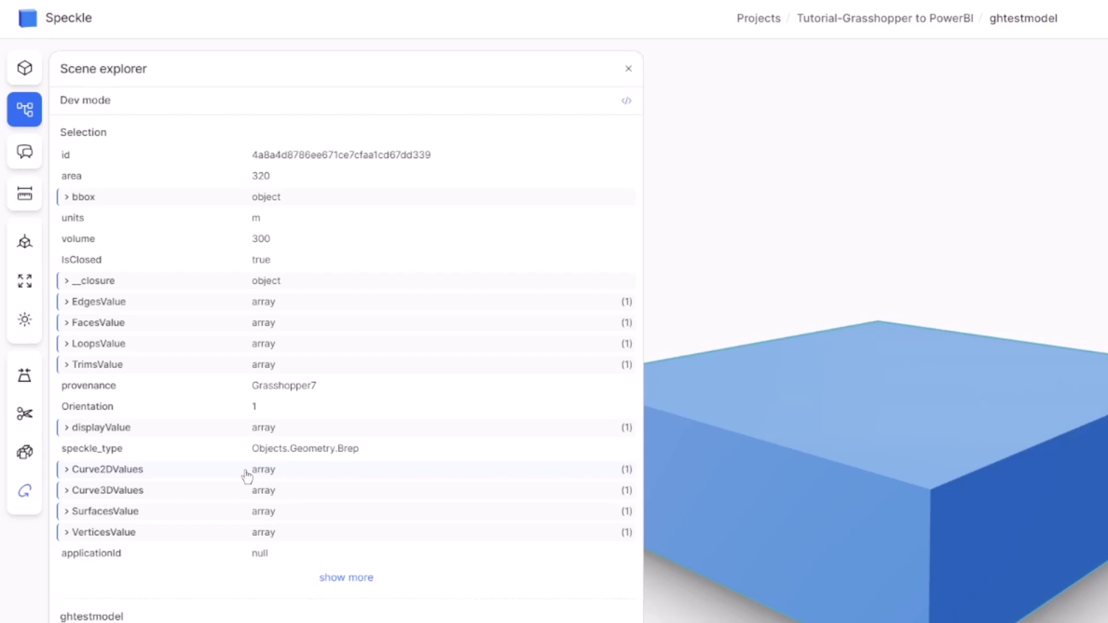
{"action": "left_click", "coordinate": [162, 303]}
{"action": "left_click", "coordinate": [173, 327]}
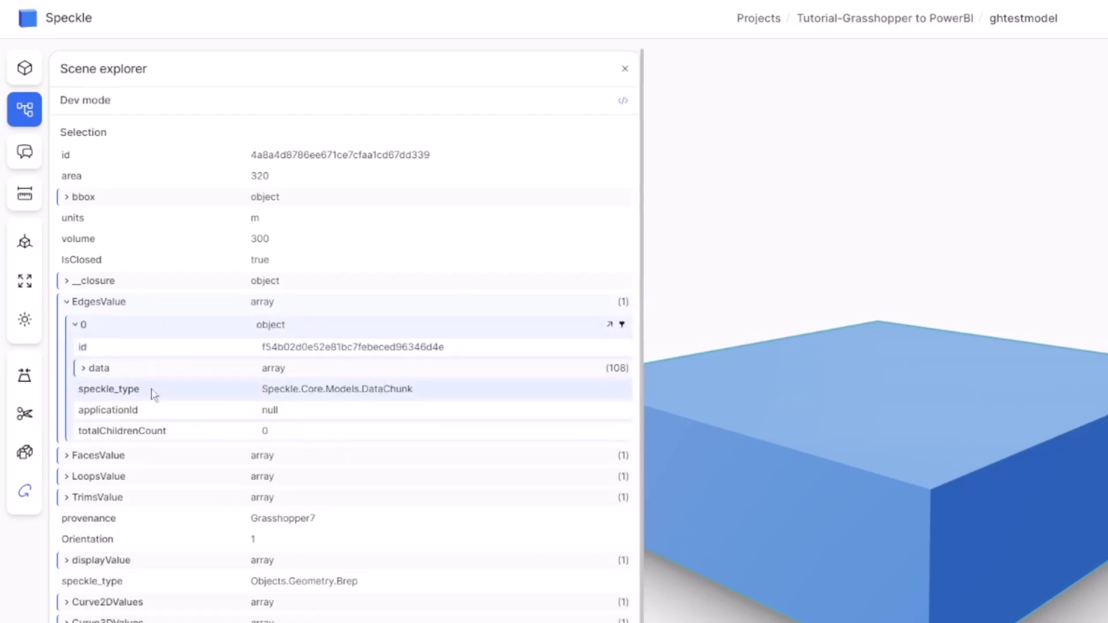
{"action": "left_click", "coordinate": [208, 377]}
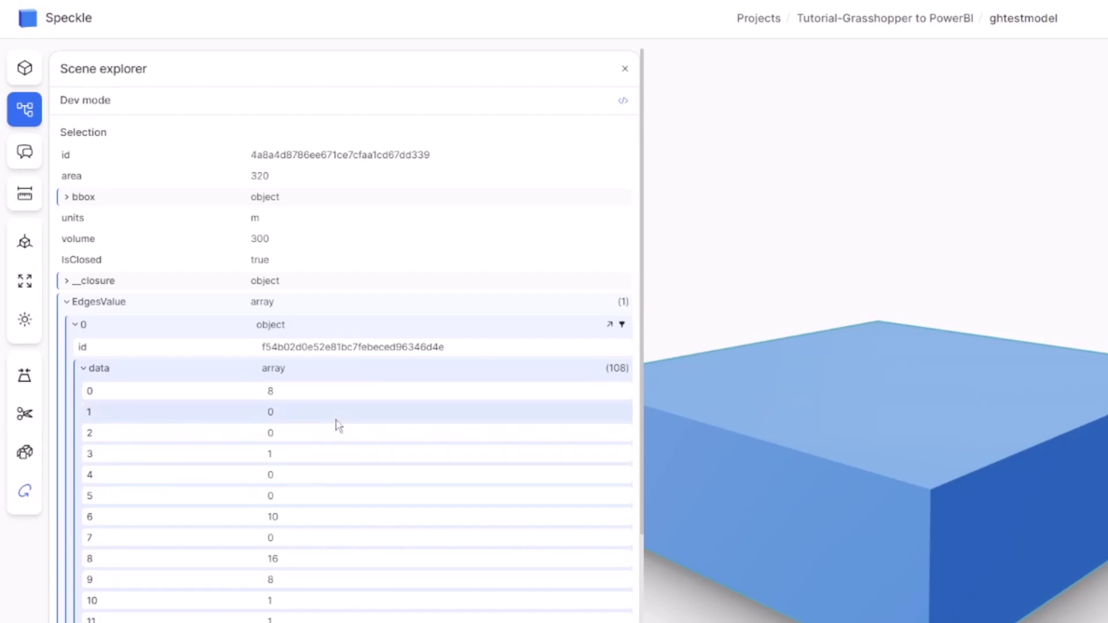
{"action": "left_click", "coordinate": [168, 371]}
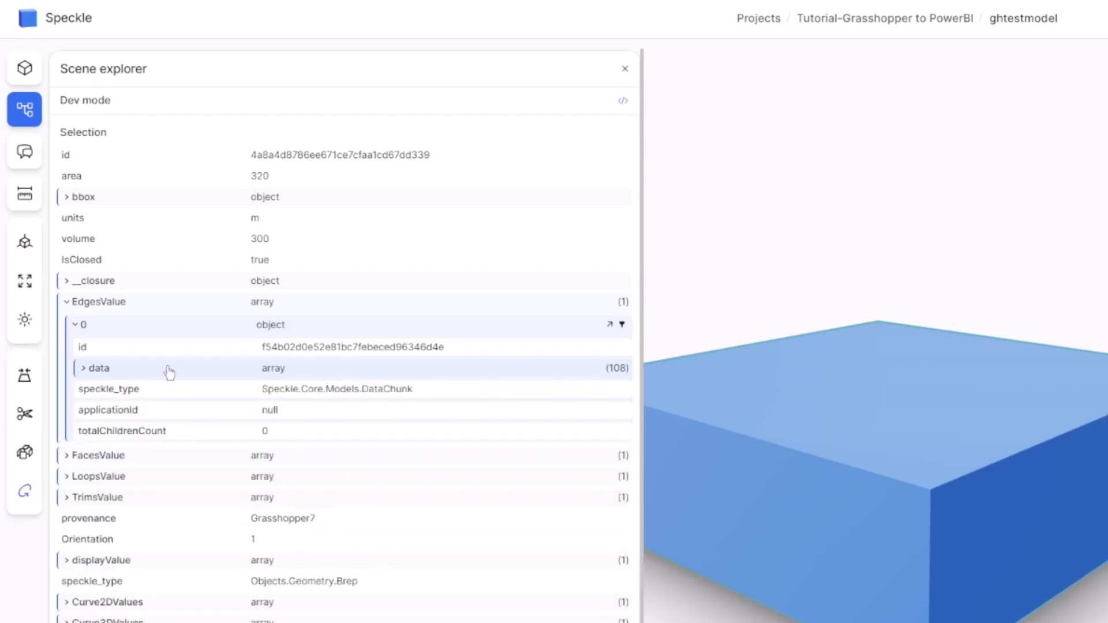
{"action": "left_click", "coordinate": [136, 327]}
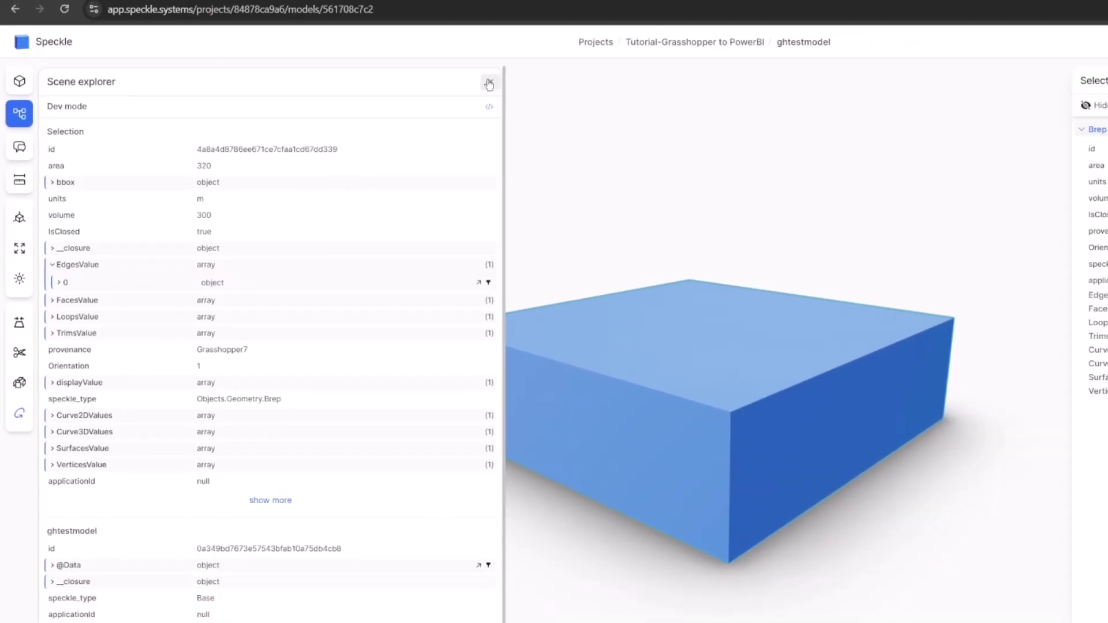
Close the scene explorer, clear the selection and select the box again to view its properties.
{"action": "left_click", "coordinate": [624, 68]}
{"action": "left_click", "coordinate": [420, 137]}
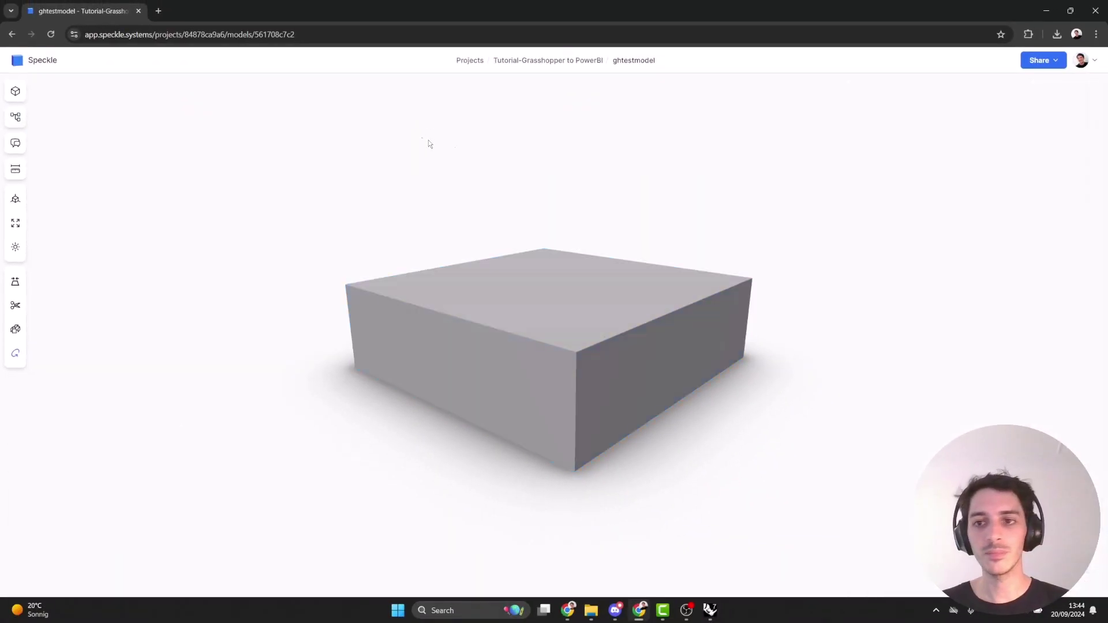
{"action": "left_click", "coordinate": [469, 280]}
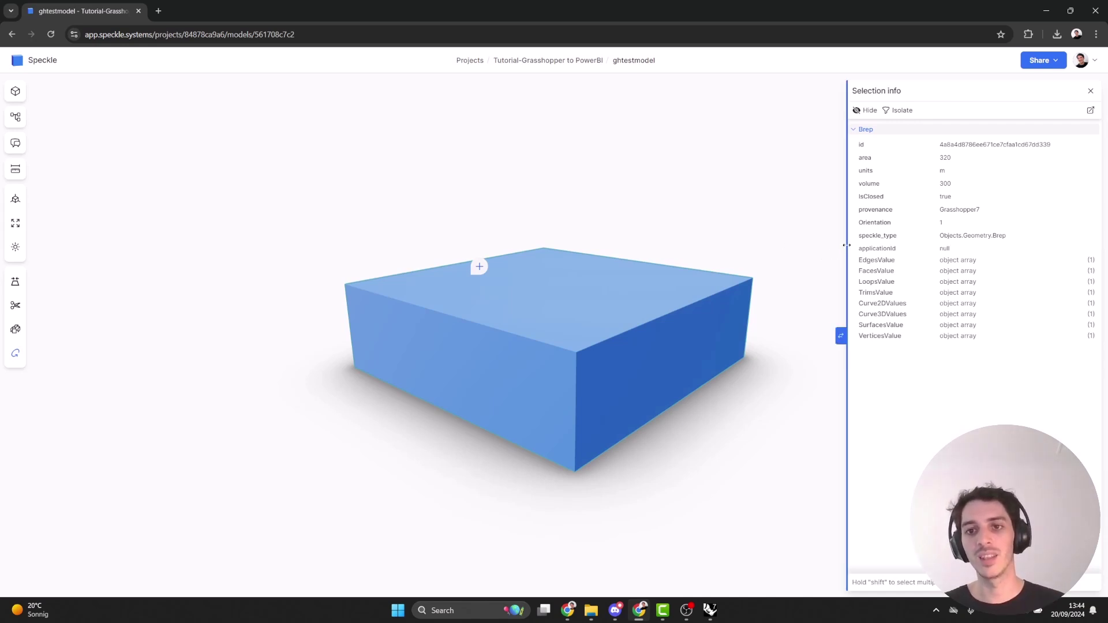
Widen the Selection info panel to read the box's Brep properties.
{"action": "left_click_drag", "start_coordinate": [847, 246], "coordinate": [812, 258]}
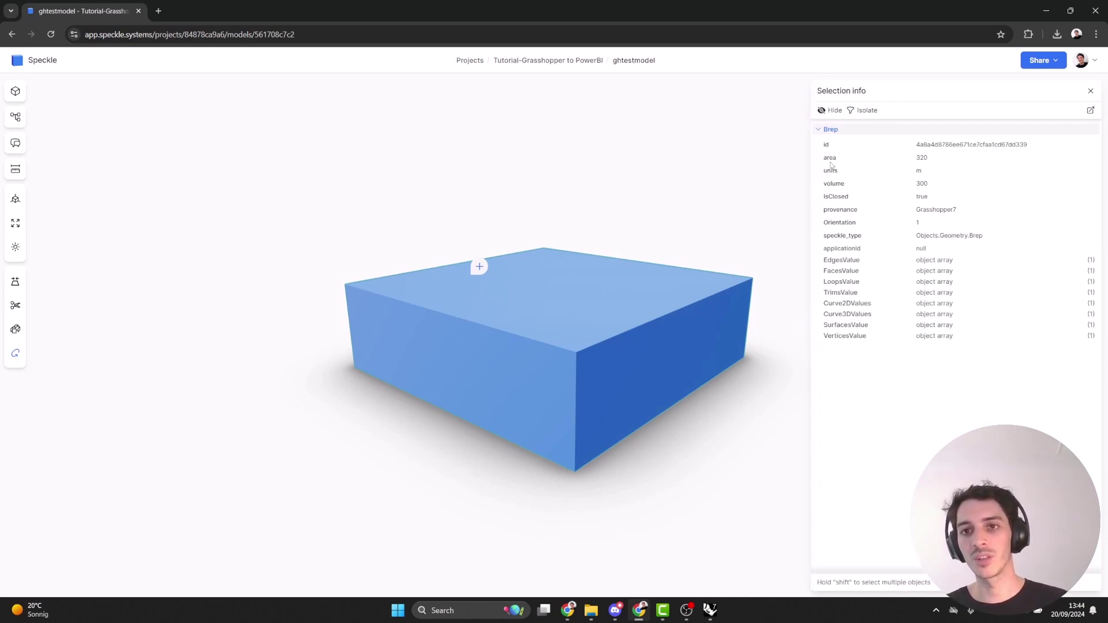
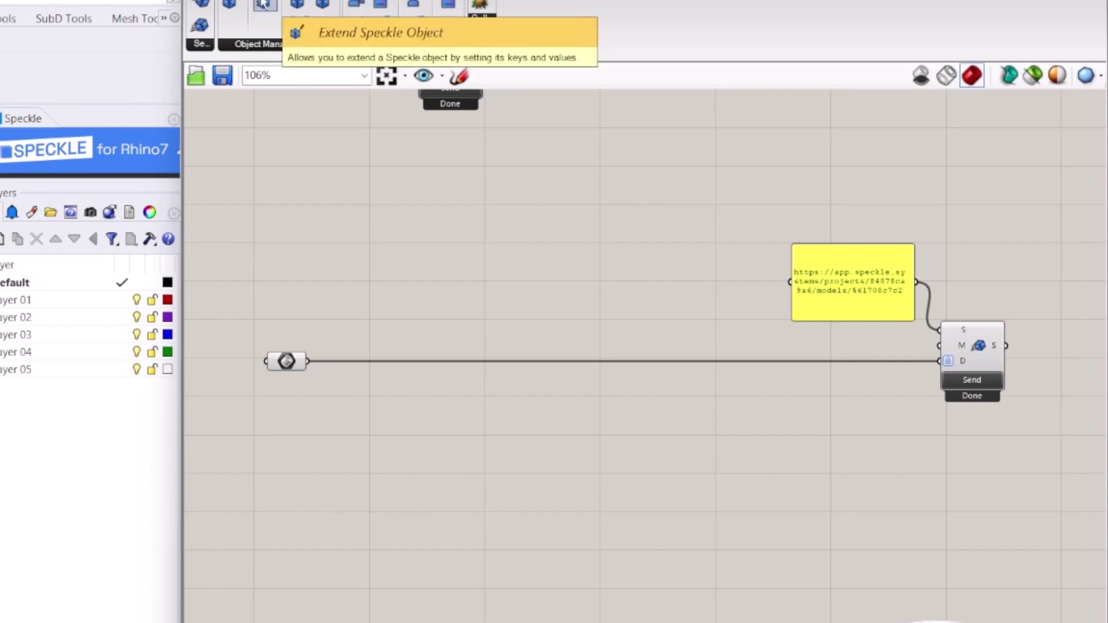
In Grasshopper, add an Extend Speckle Object component below the wire and connect the box geometry to its O input.
{"action": "left_click_drag", "start_coordinate": [263, 5], "coordinate": [572, 408]}
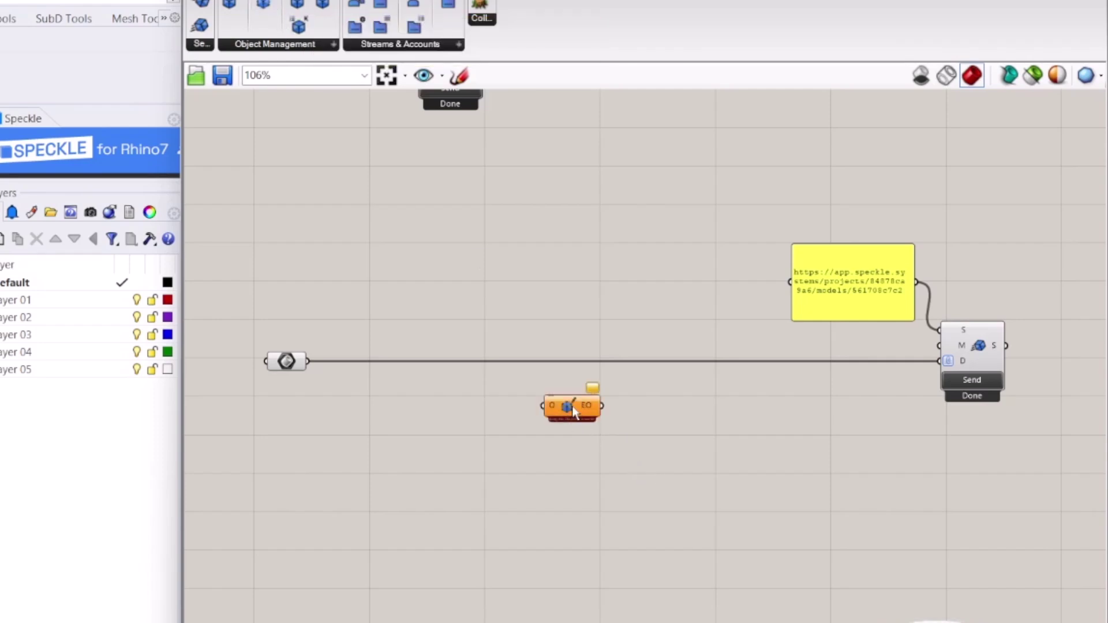
{"action": "scroll", "coordinate": [479, 423], "scroll_direction": "up", "scroll_amount": 6}
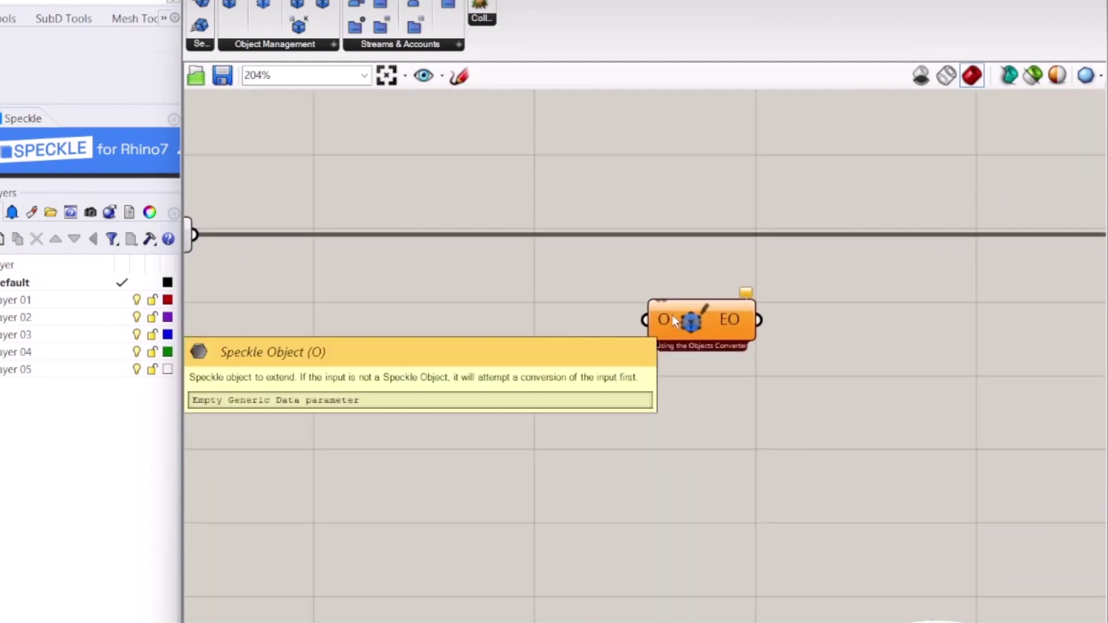
{"action": "mouse_move", "coordinate": [665, 327]}
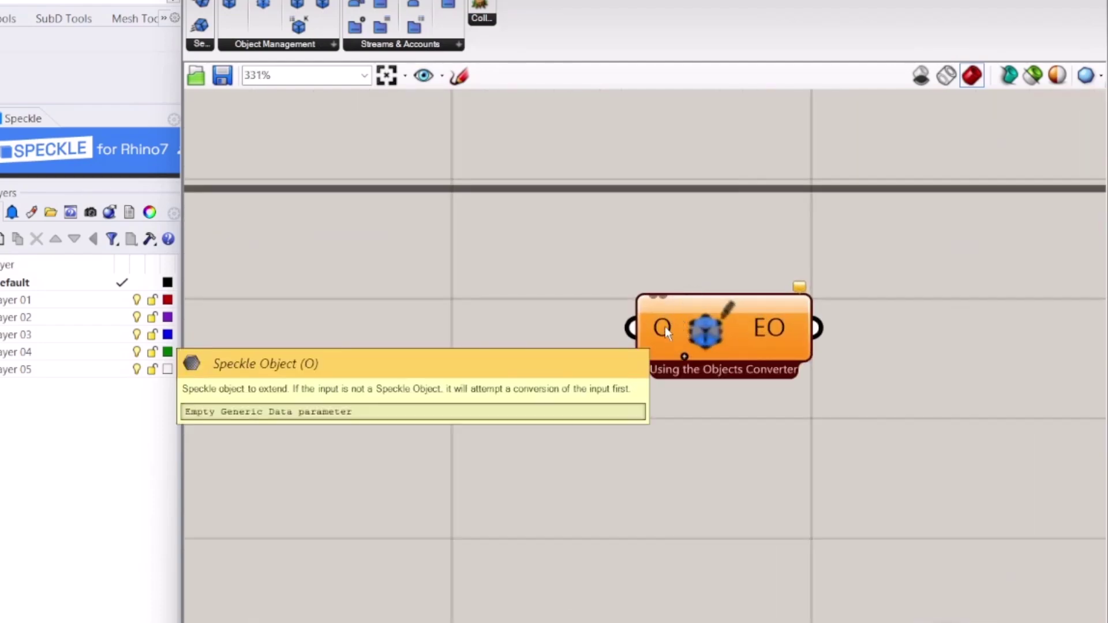
{"action": "scroll", "coordinate": [665, 327], "scroll_direction": "down", "scroll_amount": 3}
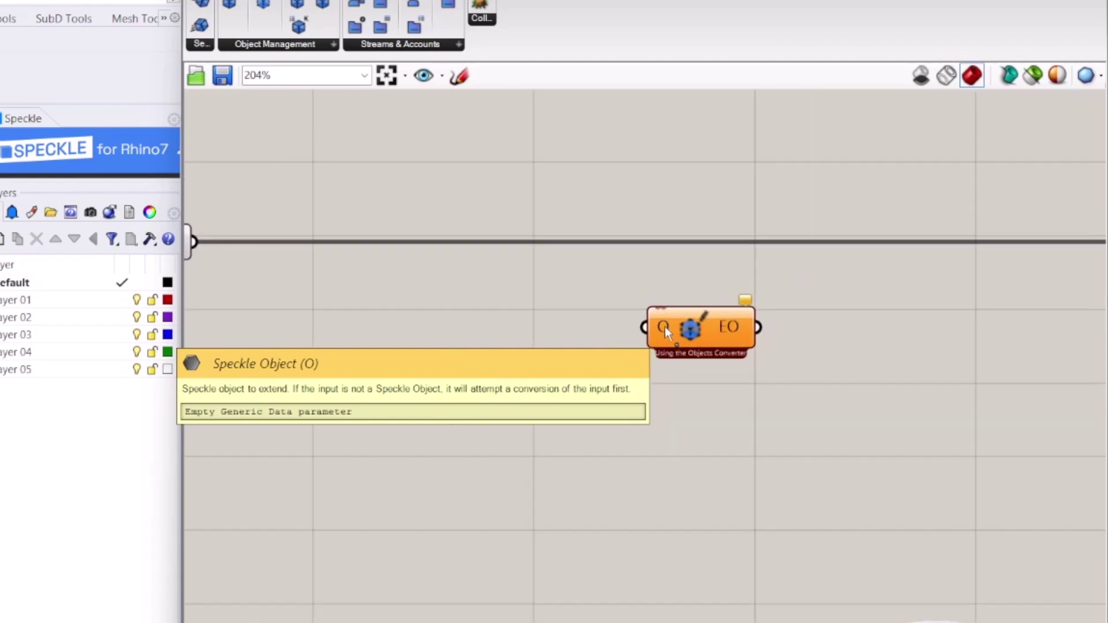
{"action": "mouse_move", "coordinate": [772, 329]}
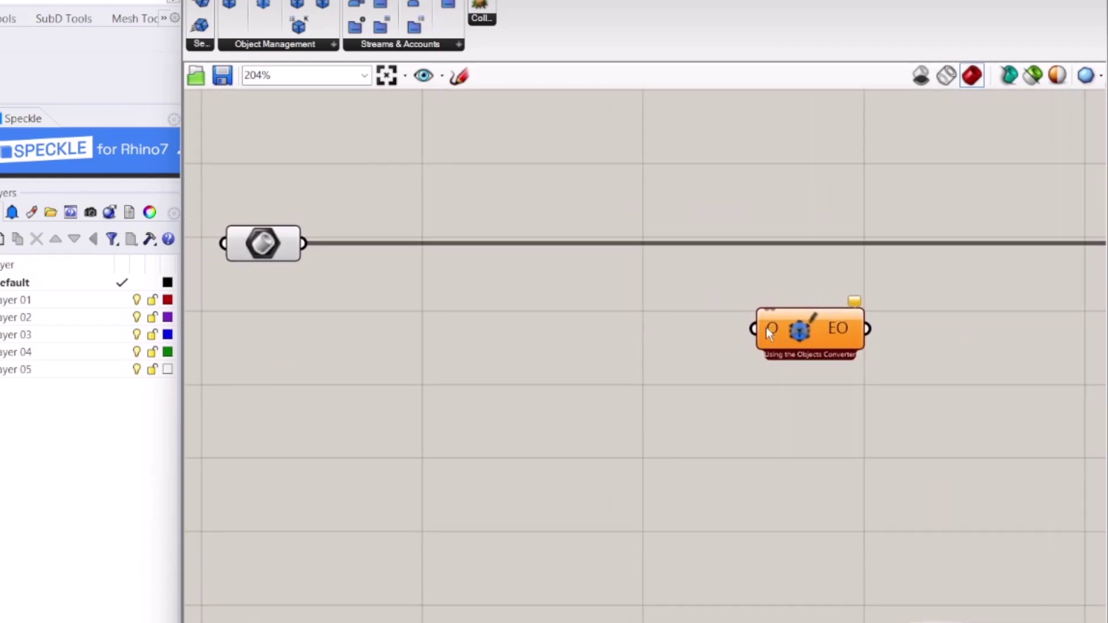
{"action": "left_click_drag", "start_coordinate": [757, 327], "coordinate": [323, 245]}
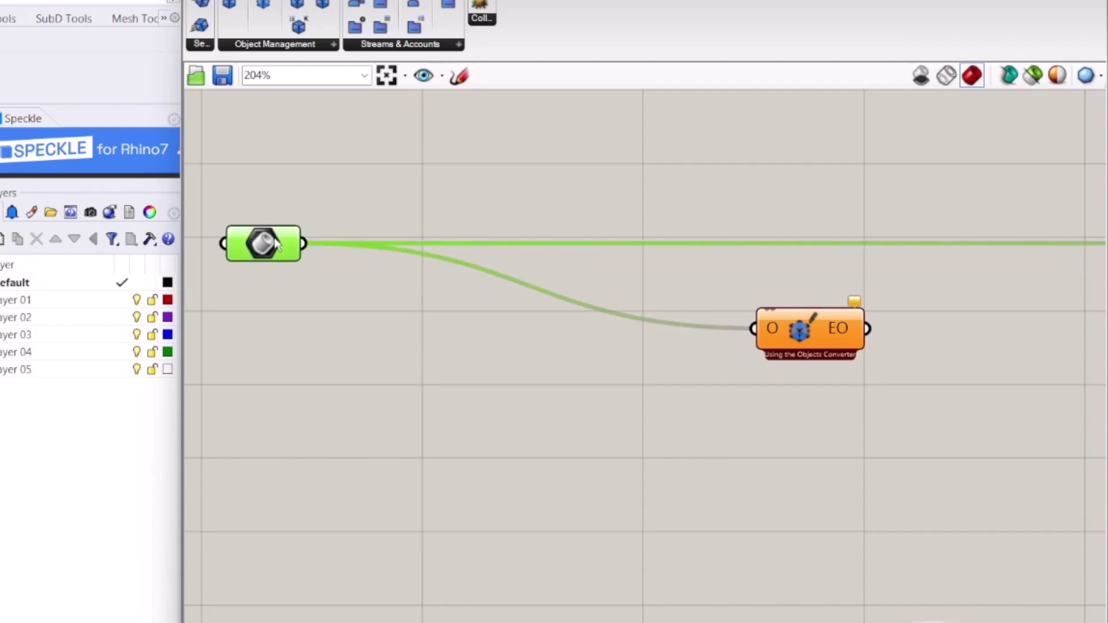
Add the three extra inputs A, B and C to the Extend Speckle Object component and reposition it slightly.
{"action": "scroll", "coordinate": [882, 332], "scroll_direction": "up", "scroll_amount": 5}
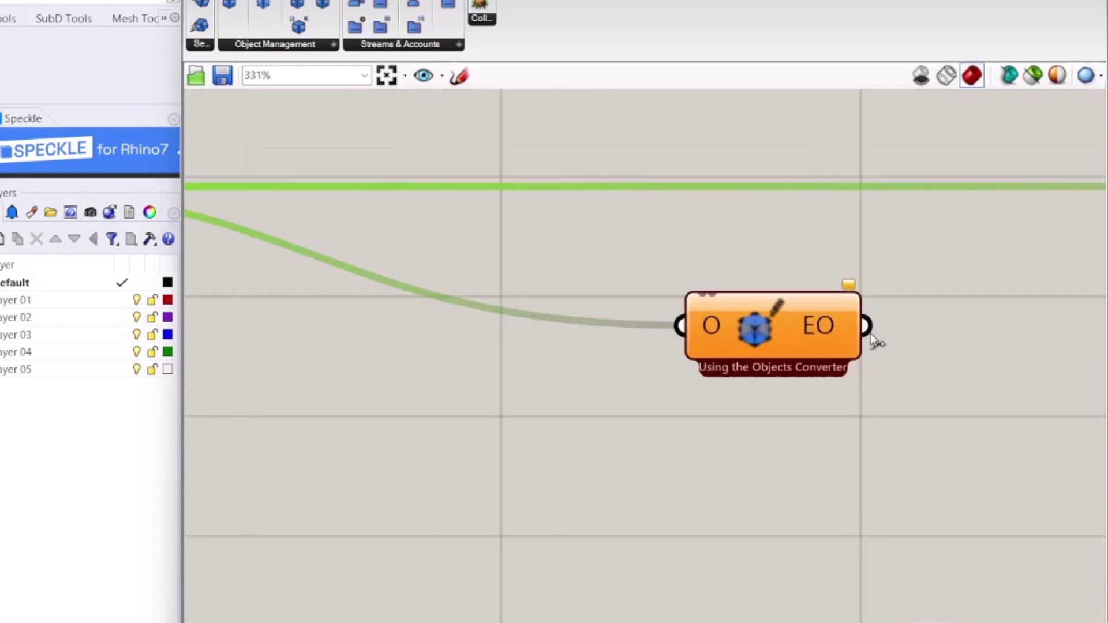
{"action": "left_click", "coordinate": [650, 368]}
{"action": "left_click", "coordinate": [651, 398]}
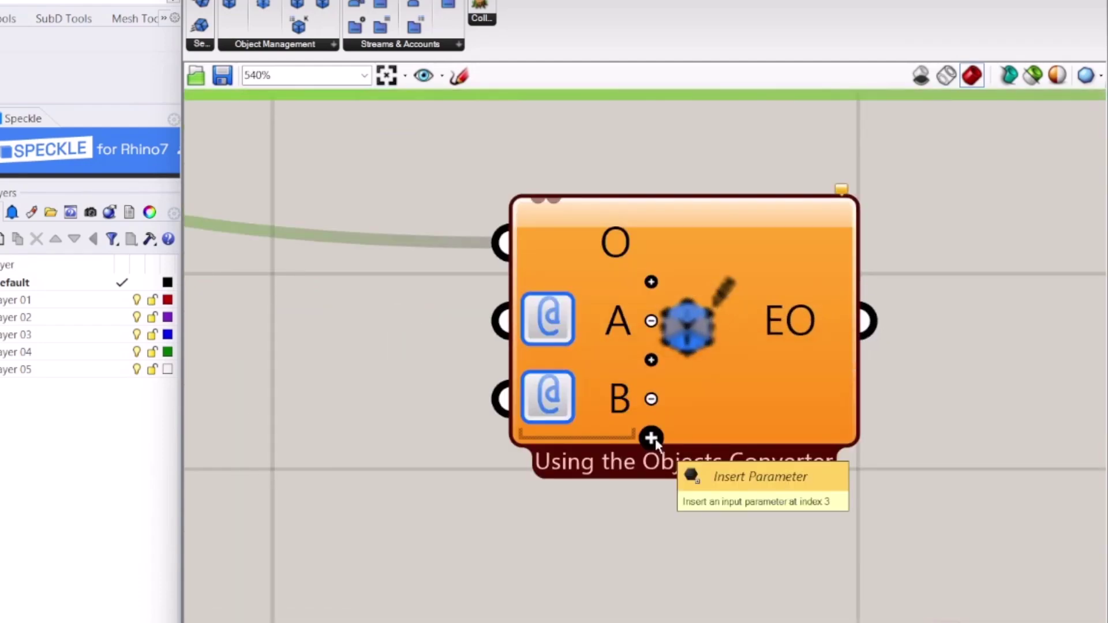
{"action": "left_click", "coordinate": [651, 438]}
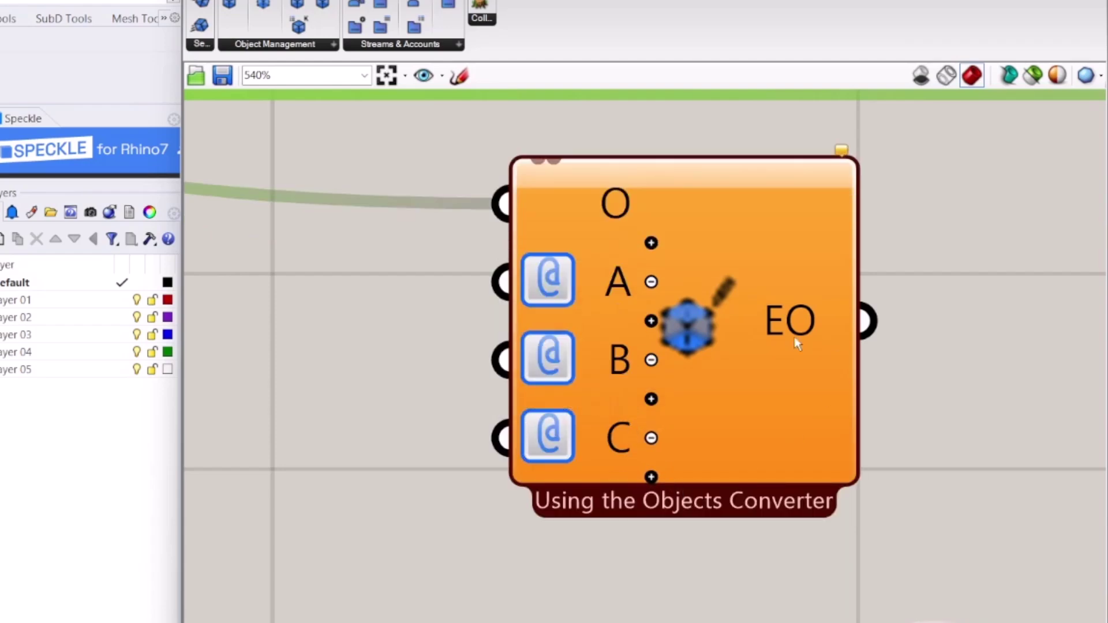
{"action": "left_click_drag", "start_coordinate": [809, 352], "coordinate": [794, 352]}
{"action": "scroll", "coordinate": [793, 353], "scroll_direction": "down", "scroll_amount": 5}
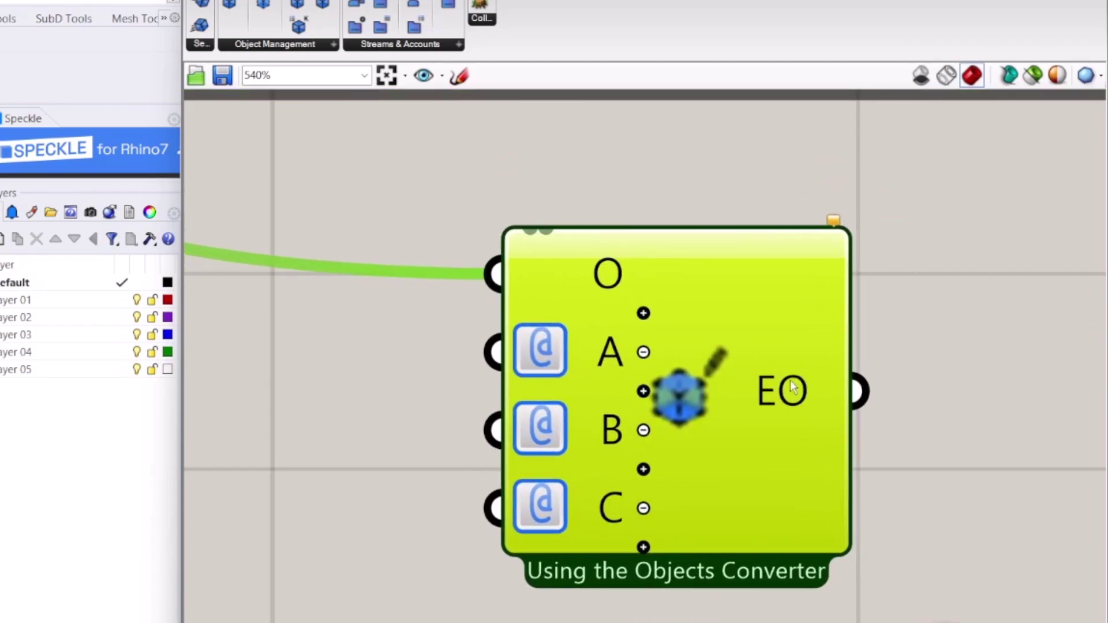
Rename input A of the Extend Speckle Object component to ProgramUse.
{"action": "right_click_drag", "start_coordinate": [818, 371], "coordinate": [860, 359]}
{"action": "scroll", "coordinate": [860, 359], "scroll_direction": "up", "scroll_amount": 1}
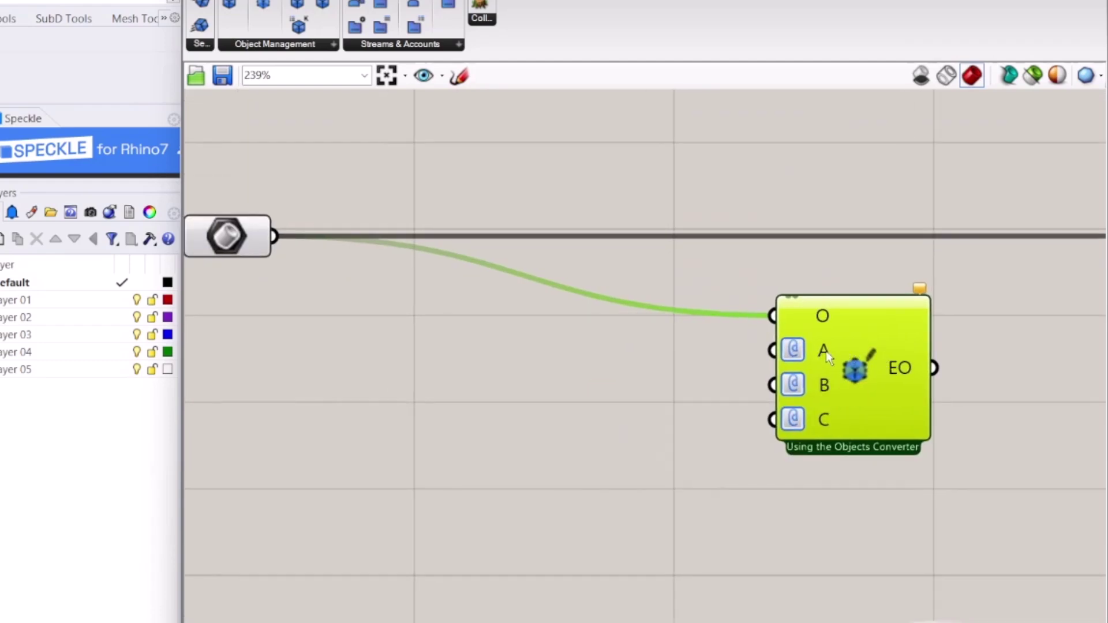
{"action": "mouse_move", "coordinate": [825, 353]}
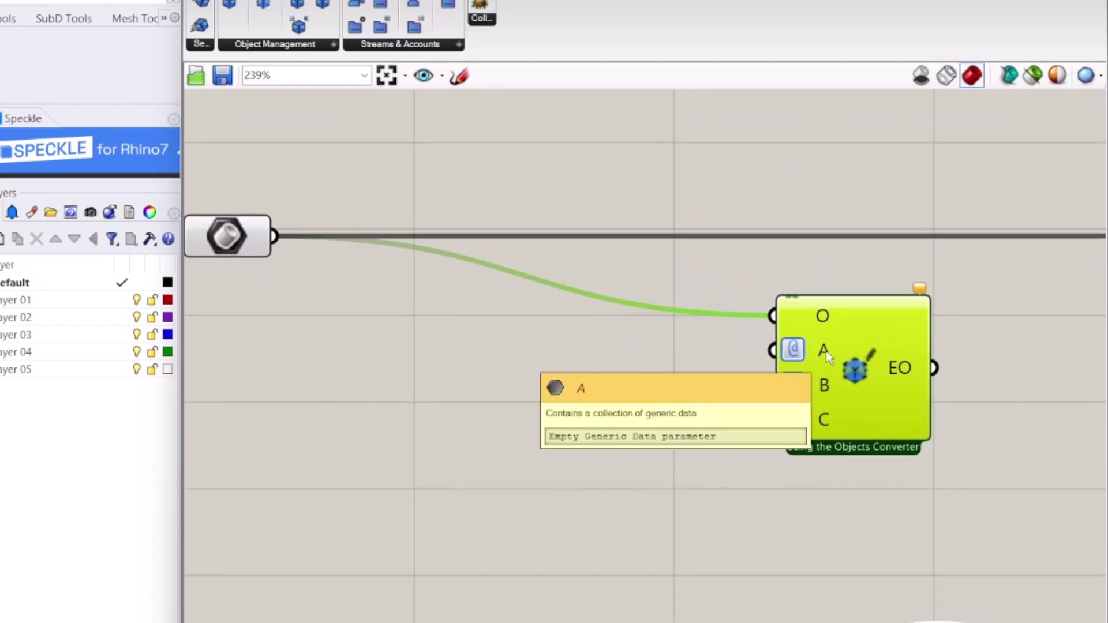
{"action": "right_click", "coordinate": [826, 356]}
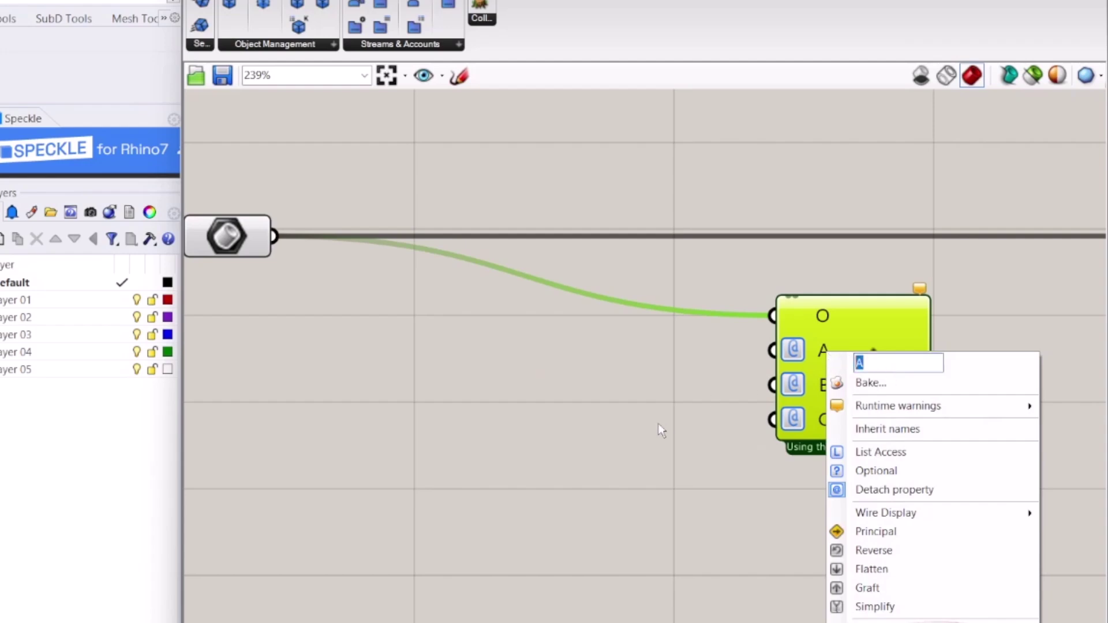
{"action": "type", "text": "Use"}
{"action": "key", "text": "BackSpace"}
{"action": "key", "text": "BackSpace"}
{"action": "key", "text": "BackSpace"}
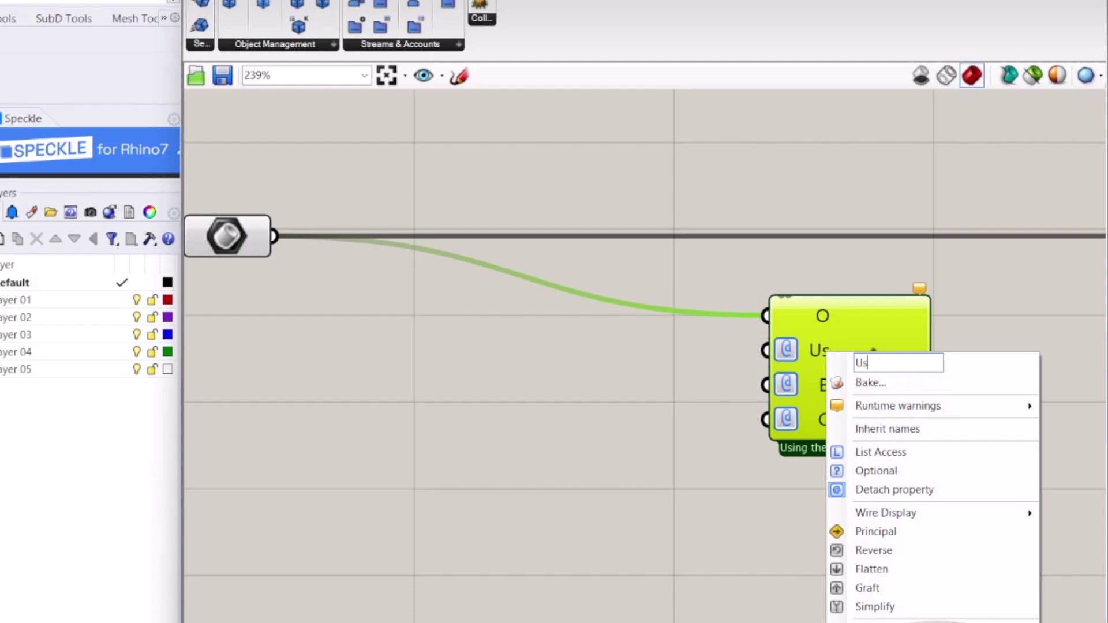
{"action": "type", "text": "Program"}
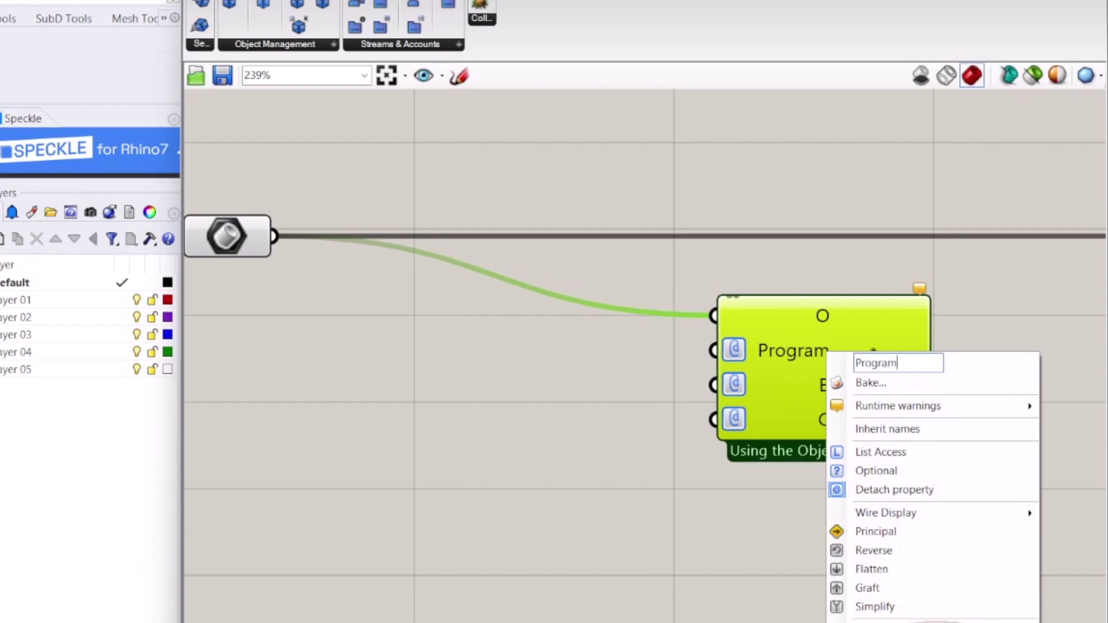
{"action": "type", "text": "Use"}
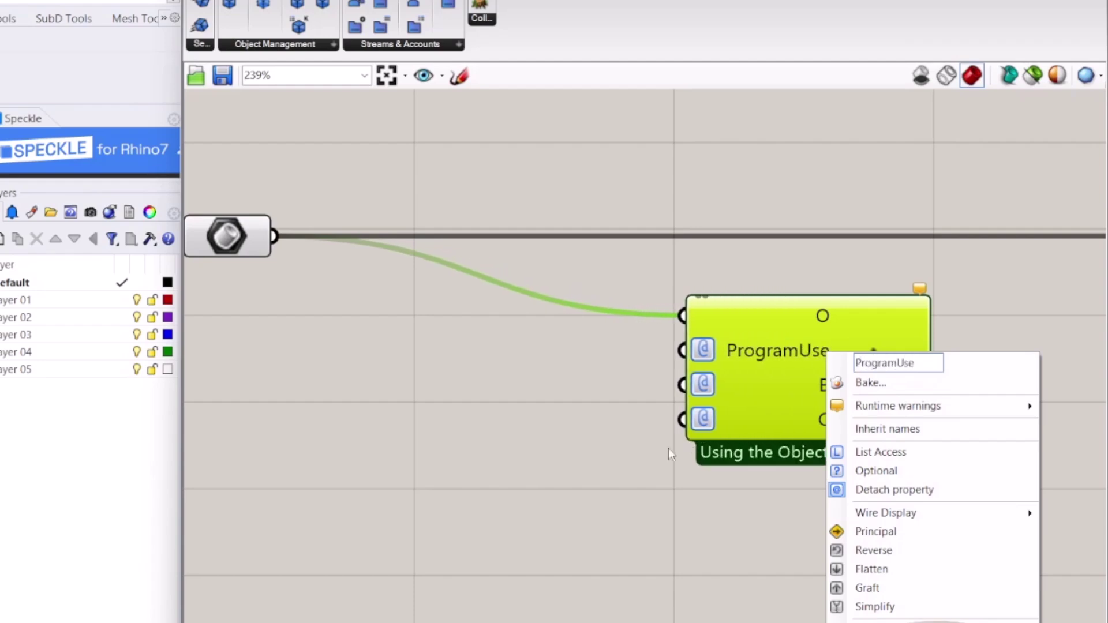
{"action": "left_click", "coordinate": [615, 488]}
Rename input B of the Extend Speckle Object component to Height.
{"action": "right_click", "coordinate": [808, 384]}
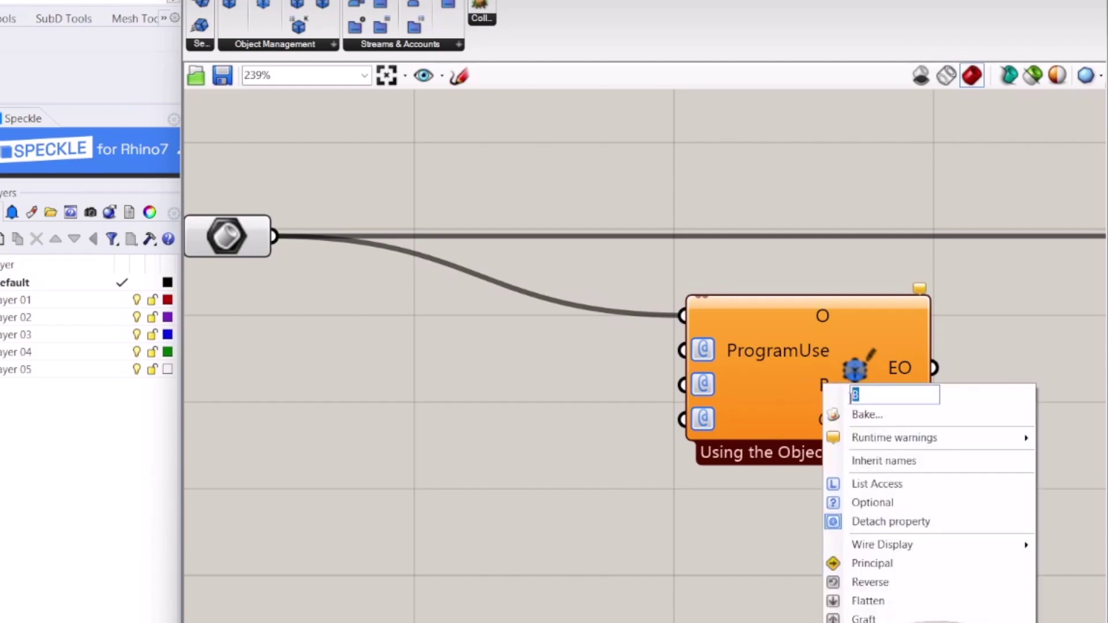
{"action": "type", "text": "Heih"}
{"action": "key", "text": "BackSpace"}
{"action": "type", "text": "ght"}
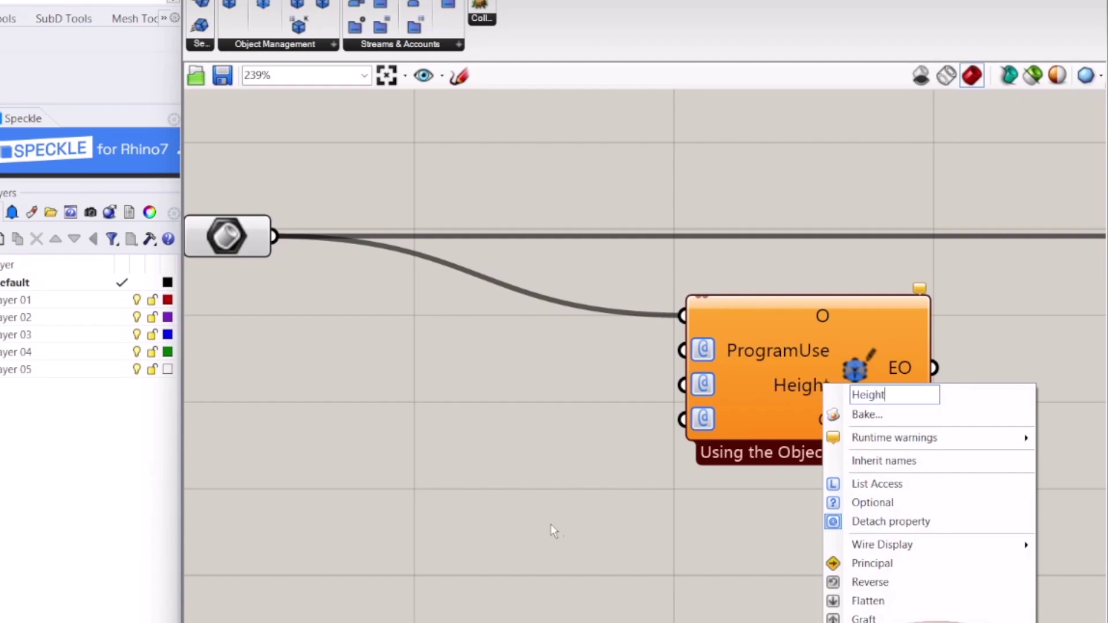
{"action": "left_click", "coordinate": [549, 524]}
Rename input C of the Extend Speckle Object component to FloorArea.
{"action": "right_click", "coordinate": [818, 420]}
{"action": "double_click", "coordinate": [885, 436]}
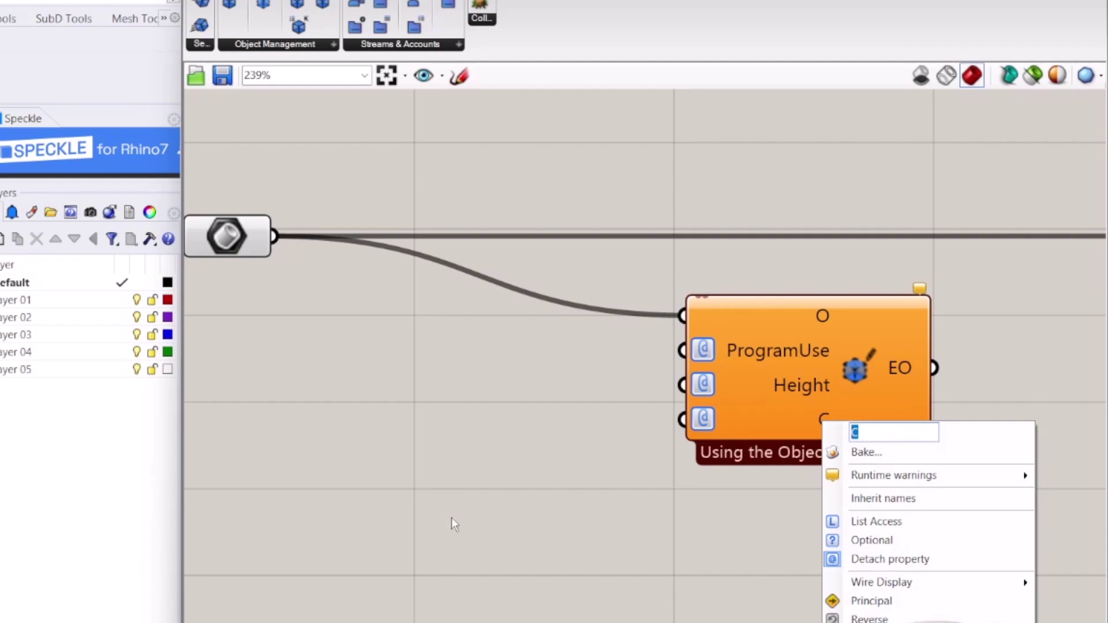
{"action": "type", "text": "FloorArea"}
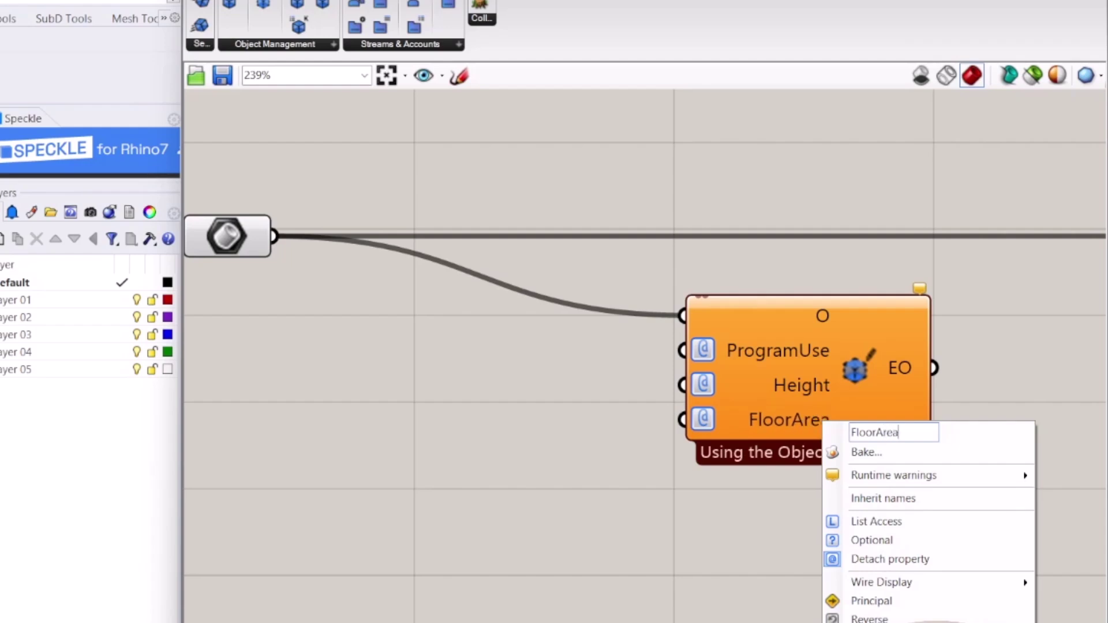
{"action": "left_click", "coordinate": [407, 594]}
{"action": "scroll", "coordinate": [714, 441], "scroll_direction": "down", "scroll_amount": 1}
{"action": "right_click_drag", "start_coordinate": [767, 365], "coordinate": [849, 295]}
{"action": "left_click", "coordinate": [881, 297]}
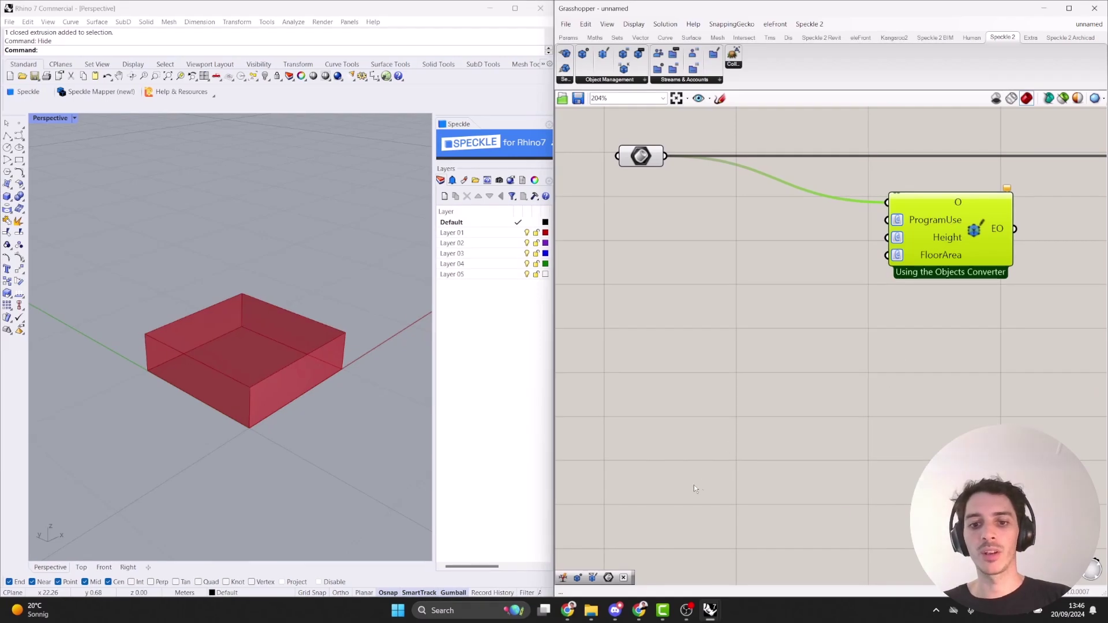
Switch to the Speckle web viewer, review the box's existing property names and return to Grasshopper.
{"action": "left_click", "coordinate": [639, 609]}
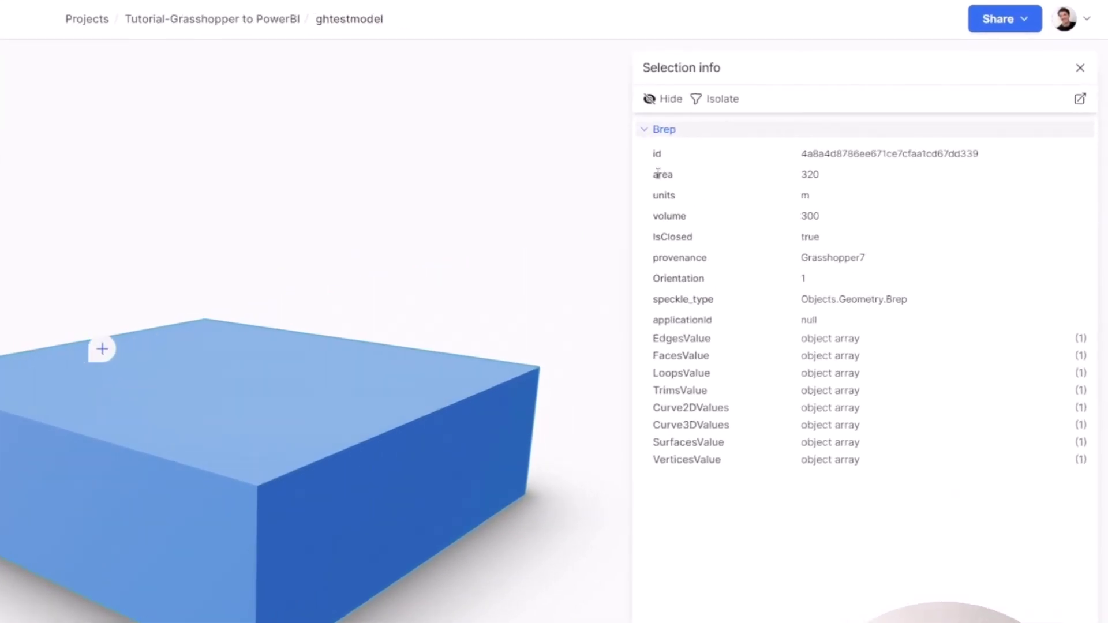
{"action": "left_click_drag", "start_coordinate": [656, 173], "coordinate": [693, 297]}
{"action": "left_click", "coordinate": [651, 166]}
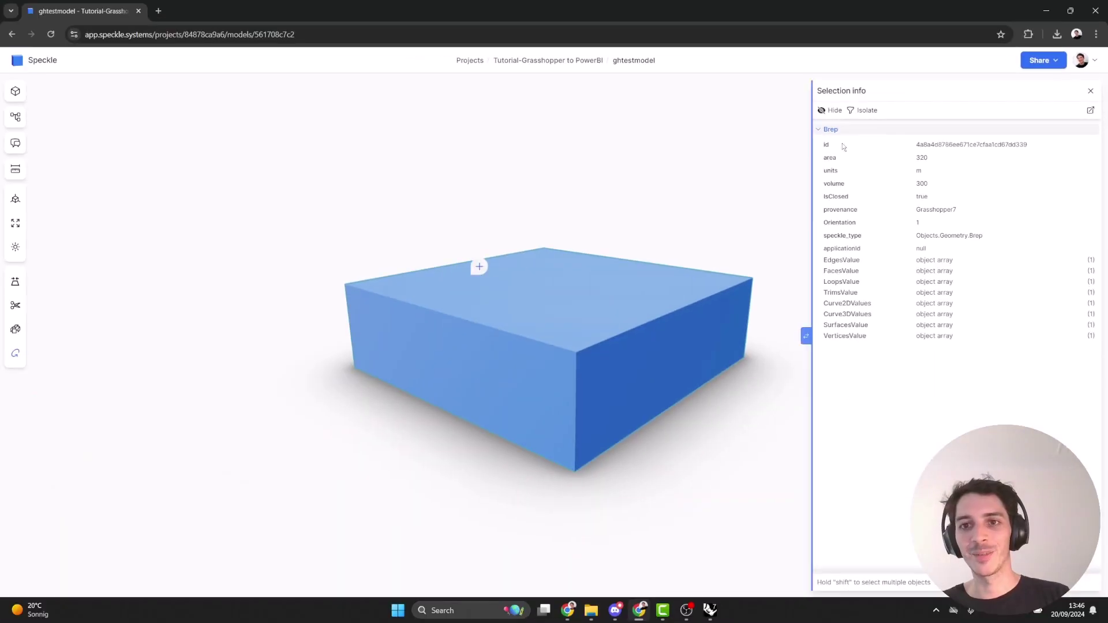
{"action": "left_click", "coordinate": [1045, 10]}
{"action": "left_click", "coordinate": [766, 317]}
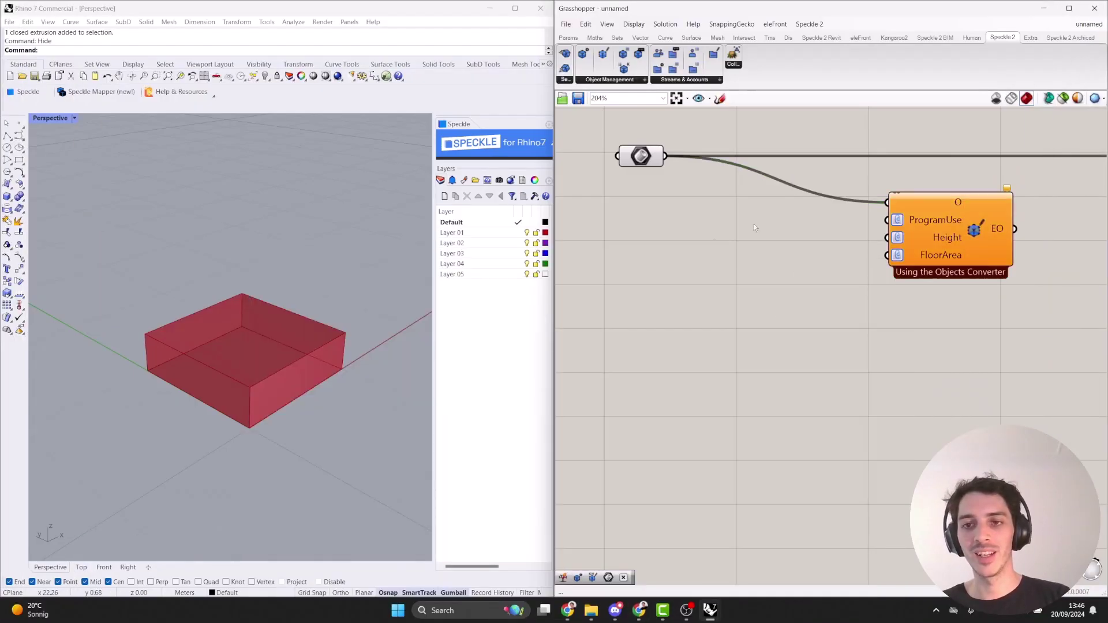
Add a panel containing Office, reduce its height and connect it to the ProgramUse input.
{"action": "left_click", "coordinate": [955, 230]}
{"action": "left_click", "coordinate": [768, 255]}
{"action": "right_click_drag", "start_coordinate": [767, 255], "coordinate": [838, 289]}
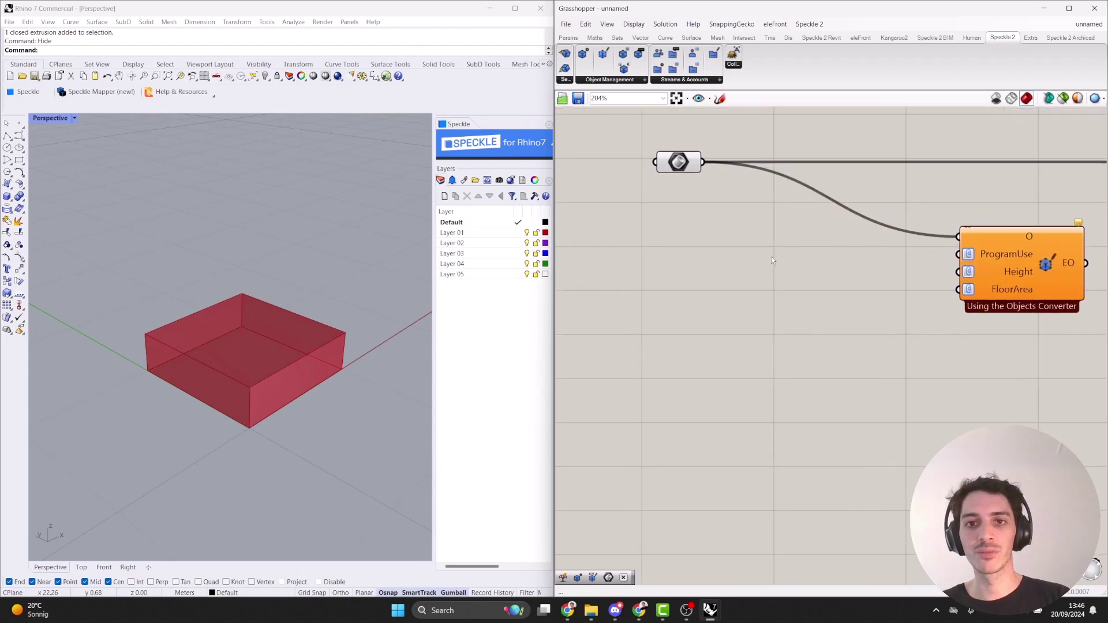
{"action": "left_click", "coordinate": [568, 38]}
{"action": "left_click_drag", "start_coordinate": [744, 68], "coordinate": [620, 172]}
{"action": "double_click", "coordinate": [726, 239]}
{"action": "key", "text": "BackSpace"}
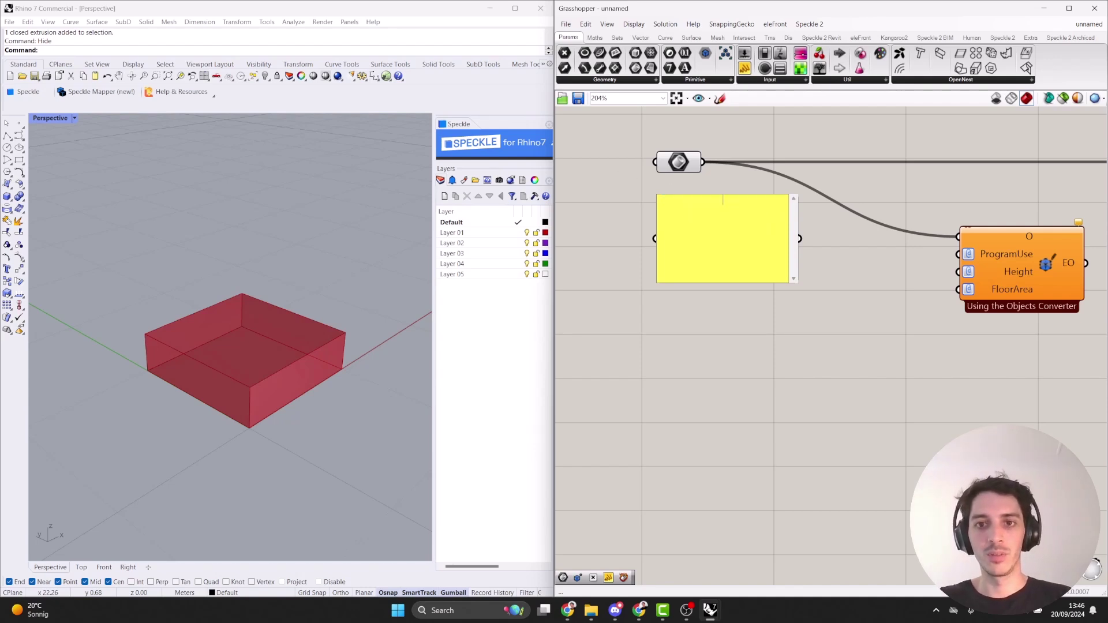
{"action": "type", "text": "Office"}
{"action": "left_click", "coordinate": [667, 299]}
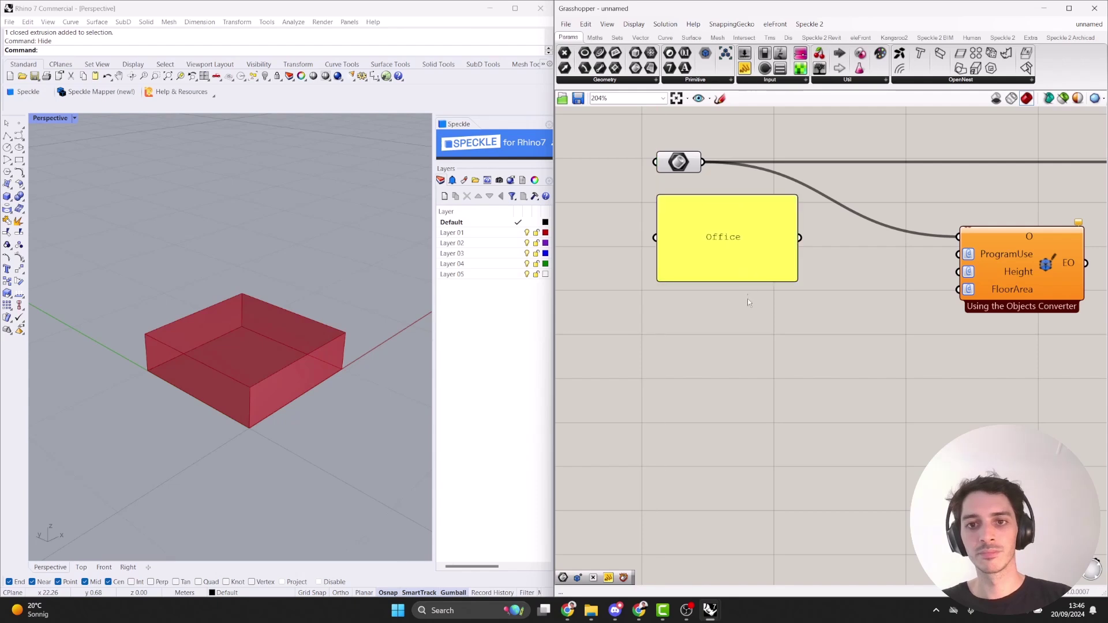
{"action": "left_click_drag", "start_coordinate": [751, 279], "coordinate": [958, 254]}
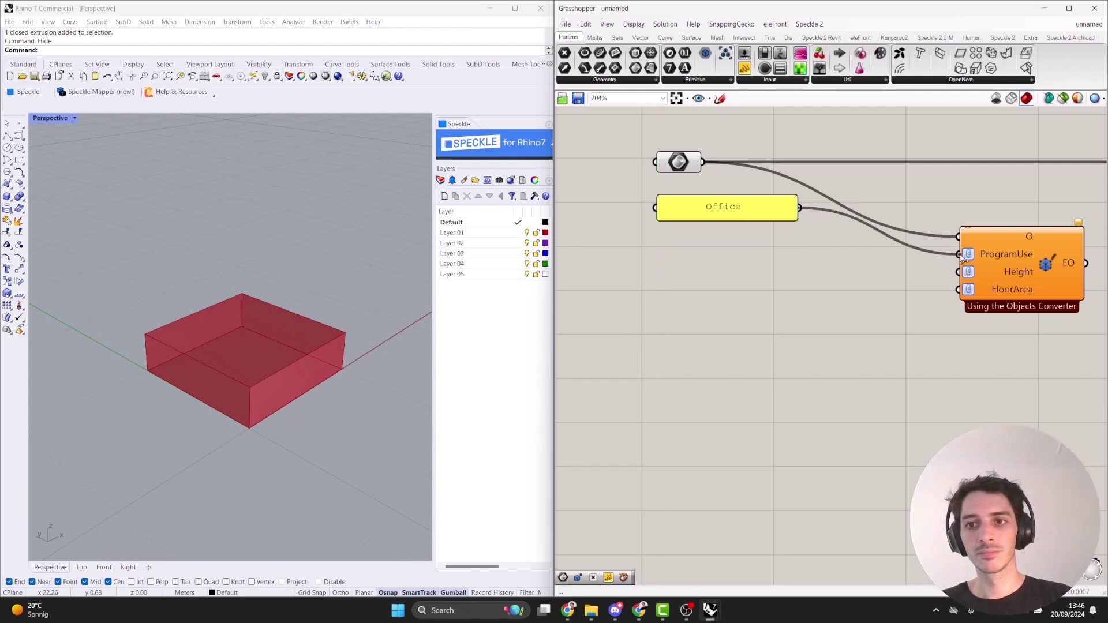
Align the Office panel with ProgramUse, copy it below, set the copy to 3 and connect that to Height.
{"action": "left_click_drag", "start_coordinate": [768, 218], "coordinate": [746, 284]}
{"action": "left_click", "coordinate": [745, 303]}
{"action": "left_click", "coordinate": [753, 255]}
{"action": "double_click", "coordinate": [743, 289]}
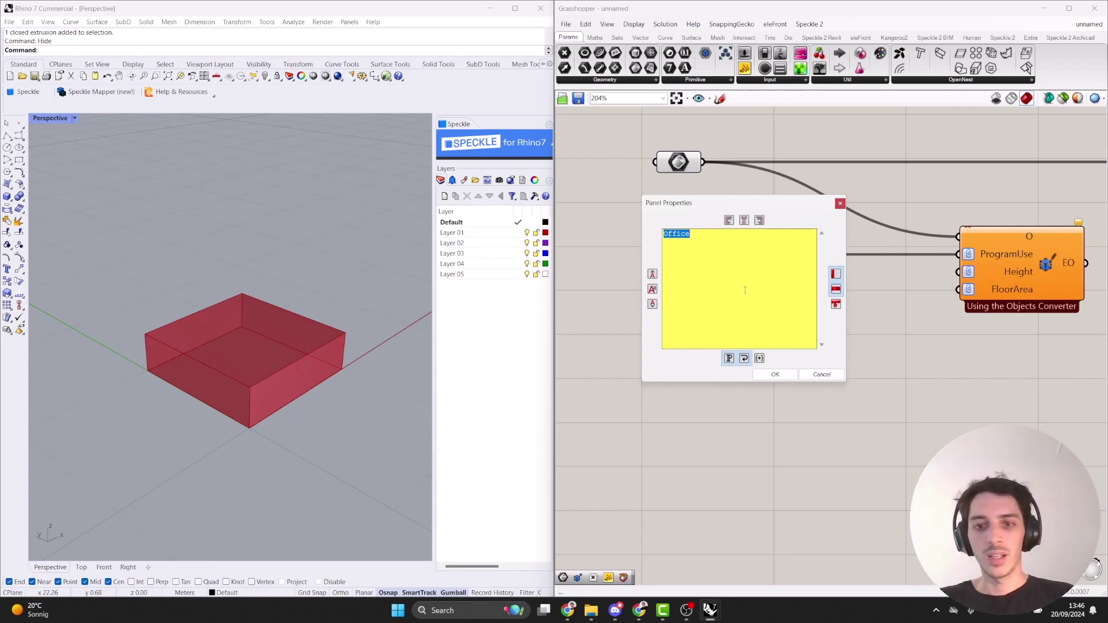
{"action": "type", "text": "3"}
{"action": "left_click", "coordinate": [775, 374]}
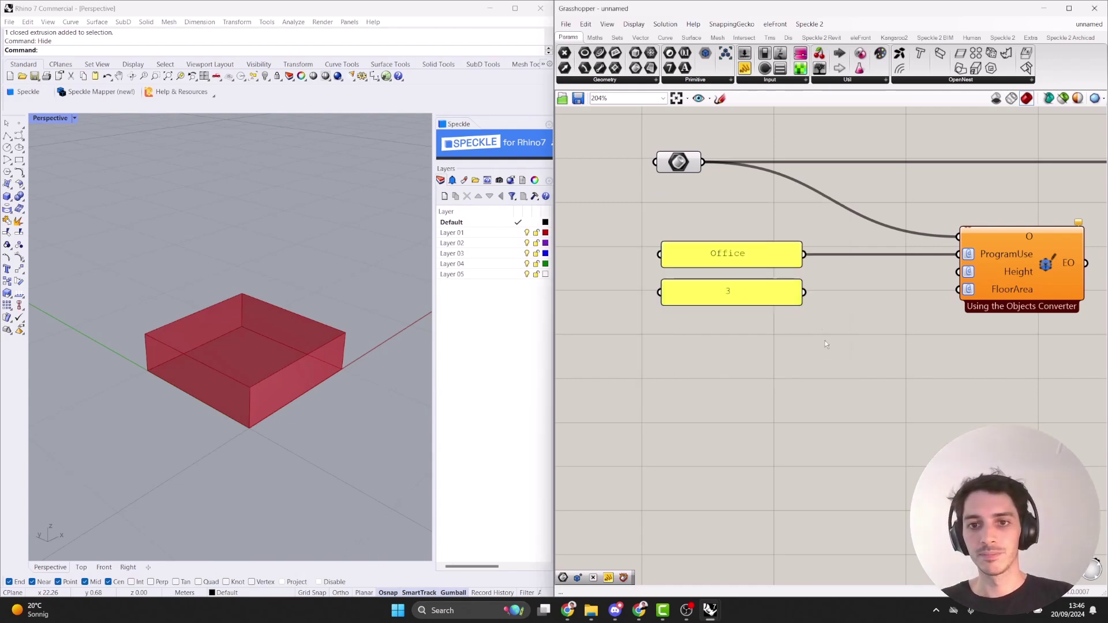
{"action": "left_click_drag", "start_coordinate": [805, 292], "coordinate": [981, 271]}
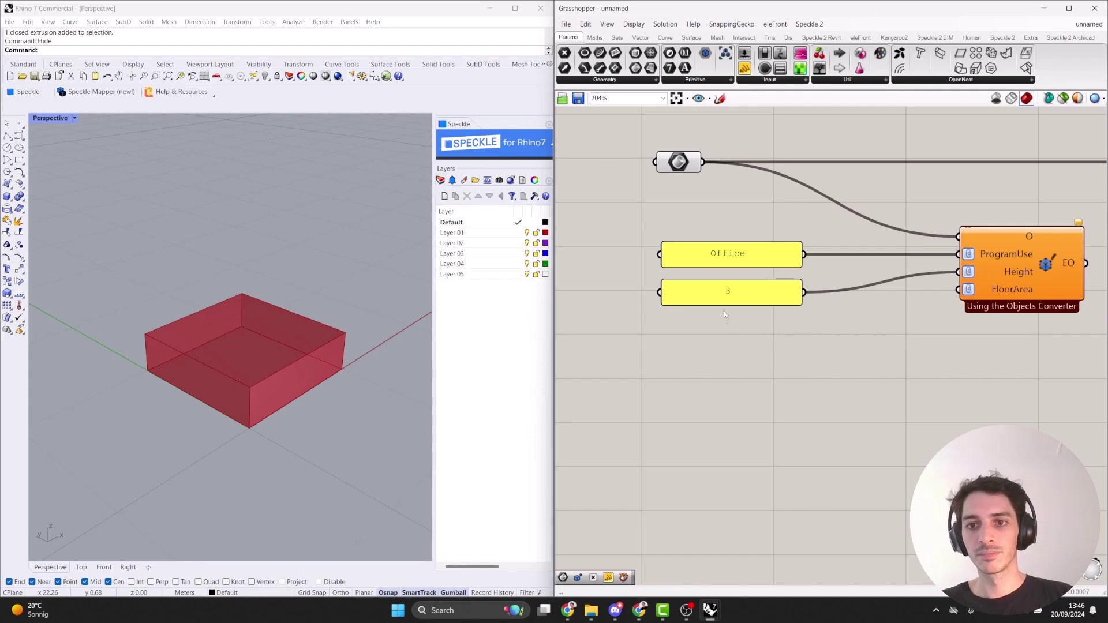
Copy the panel containing 3 below itself, set the copy to 100 and connect it to the FloorArea input.
{"action": "left_click_drag", "start_coordinate": [725, 292], "coordinate": [726, 288]}
{"action": "left_click", "coordinate": [719, 279], "text": "ctrl"}
{"action": "left_click", "coordinate": [712, 286]}
{"action": "left_click_drag", "start_coordinate": [712, 285], "coordinate": [709, 324], "text": "alt"}
{"action": "double_click", "coordinate": [709, 324]}
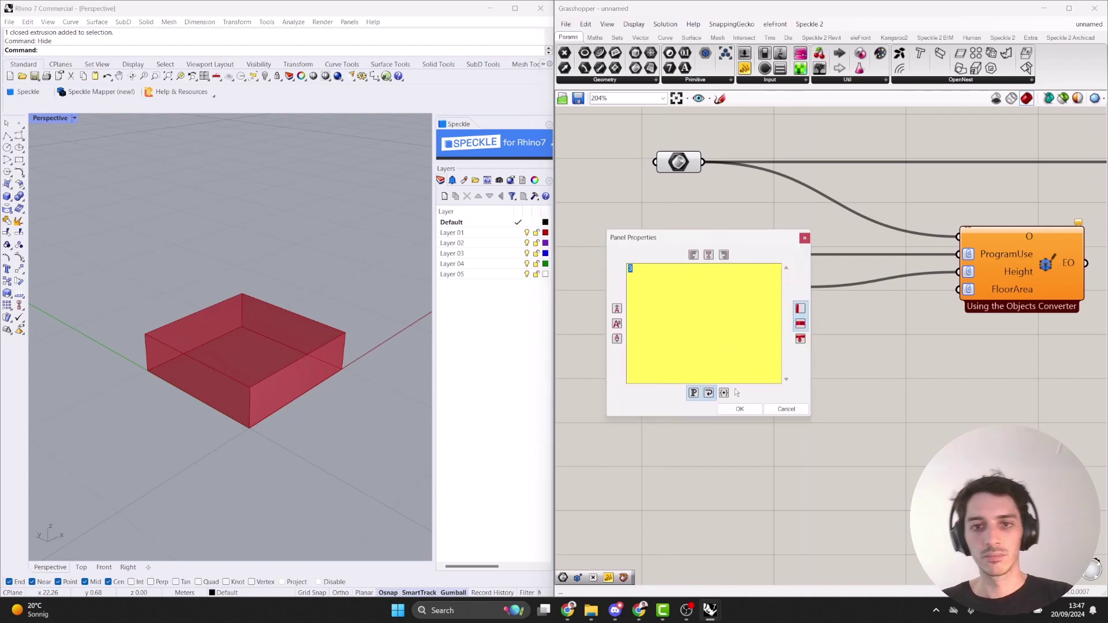
{"action": "type", "text": "100"}
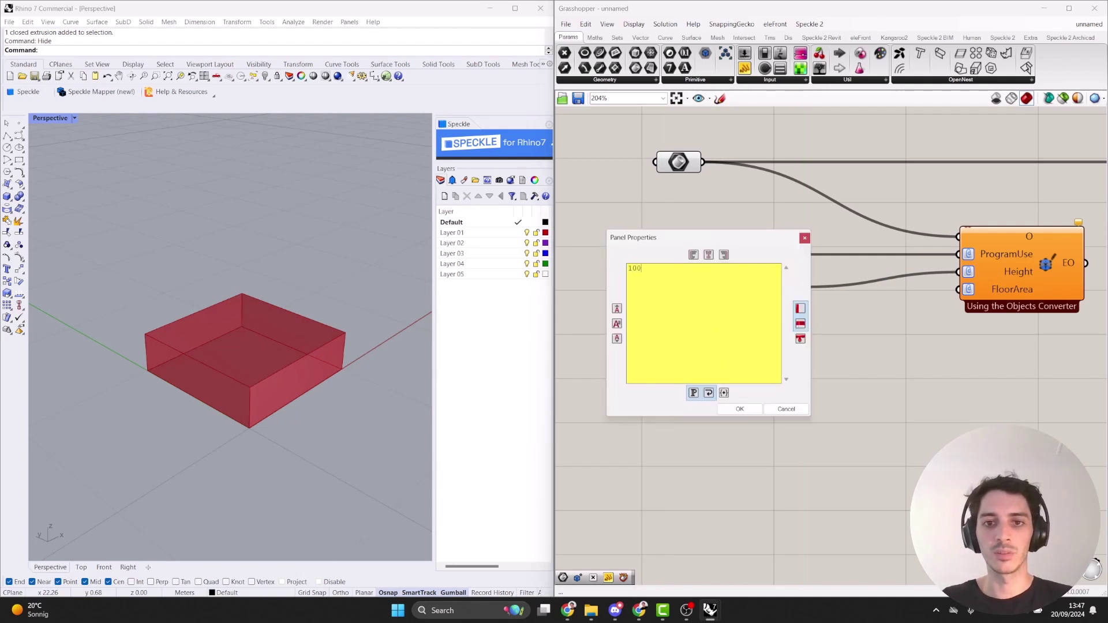
{"action": "left_click", "coordinate": [741, 408]}
{"action": "left_click_drag", "start_coordinate": [805, 324], "coordinate": [949, 294]}
{"action": "scroll", "coordinate": [941, 295], "scroll_direction": "down", "scroll_amount": 3}
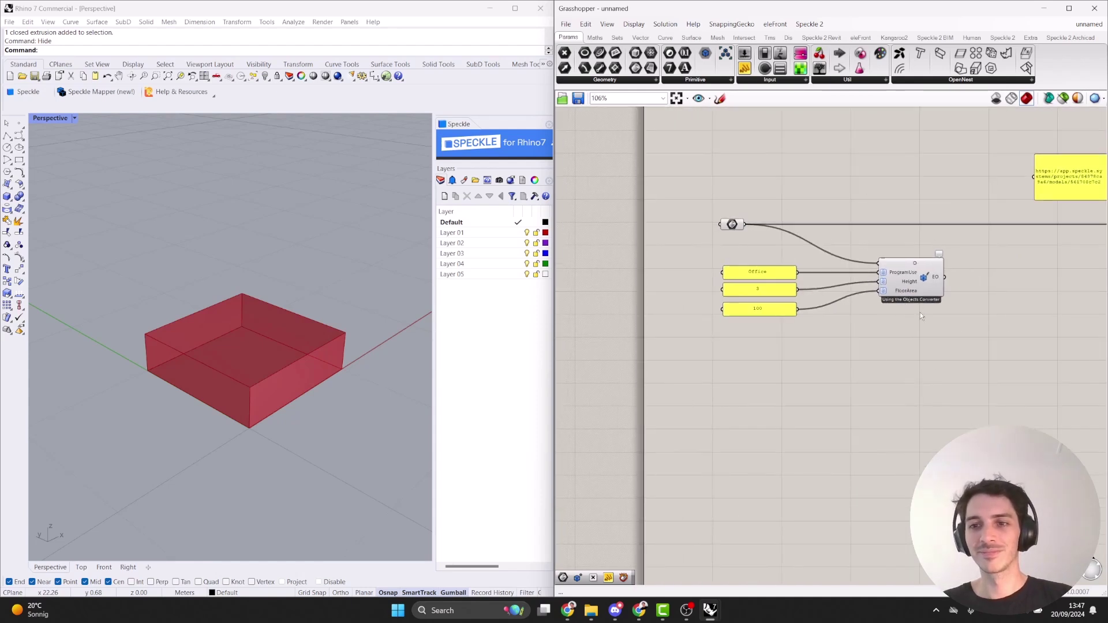
Connect the Extend Speckle Object's EO output to the Send component's D input and bring Send and the URL panel closer.
{"action": "scroll", "coordinate": [923, 307], "scroll_direction": "up", "scroll_amount": 1}
{"action": "right_click_drag", "start_coordinate": [928, 310], "coordinate": [887, 318]}
{"action": "left_click_drag", "start_coordinate": [823, 384], "coordinate": [732, 268]}
{"action": "scroll", "coordinate": [870, 378], "scroll_direction": "down", "scroll_amount": 2}
{"action": "scroll", "coordinate": [815, 292], "scroll_direction": "up", "scroll_amount": 1}
{"action": "left_click_drag", "start_coordinate": [812, 292], "coordinate": [1046, 228]}
{"action": "left_click_drag", "start_coordinate": [1072, 297], "coordinate": [791, 190]}
Send the extended box to the Speckle model.
{"action": "left_click", "coordinate": [867, 332]}
{"action": "right_click_drag", "start_coordinate": [867, 333], "coordinate": [949, 320]}
{"action": "left_click", "coordinate": [958, 253]}
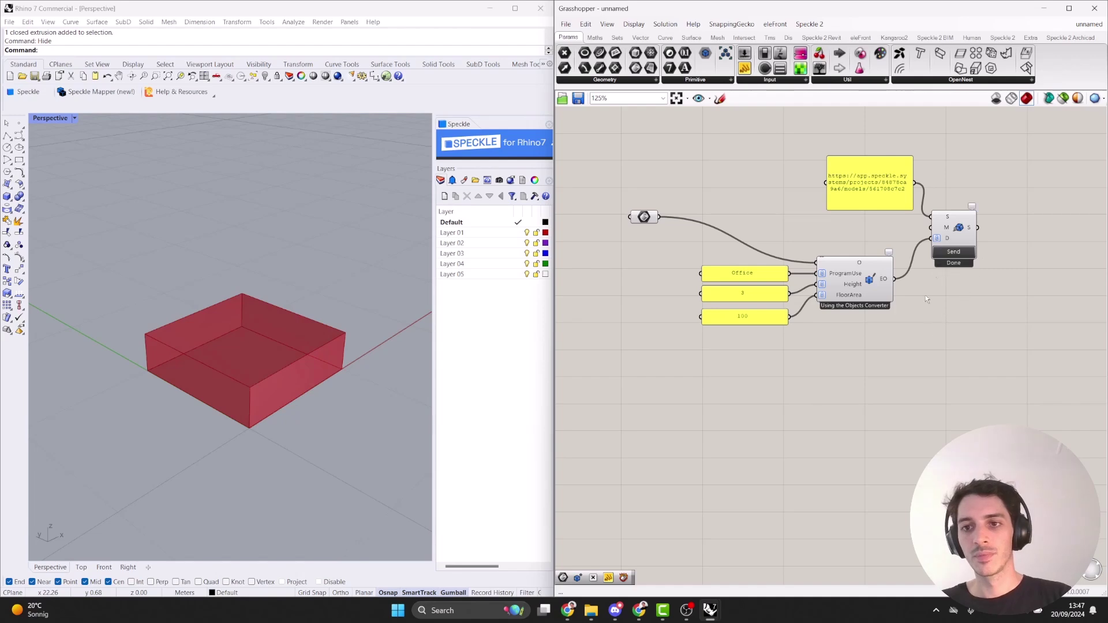
Switch to the Speckle web viewer, select the updated box and open the list of loaded models.
{"action": "left_click", "coordinate": [638, 610]}
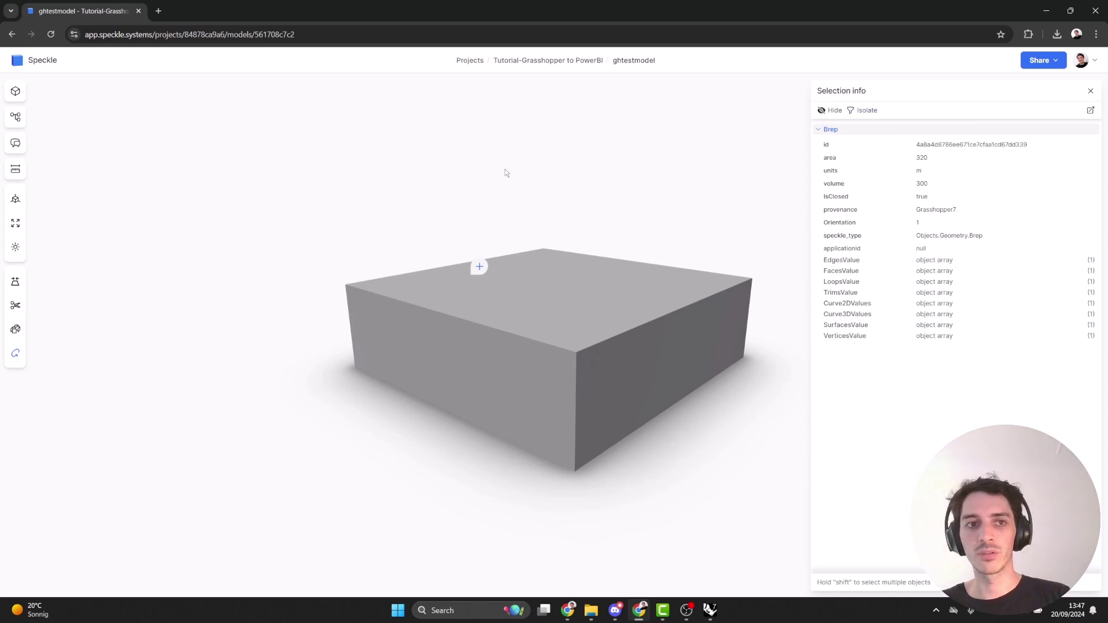
{"action": "left_click", "coordinate": [514, 325]}
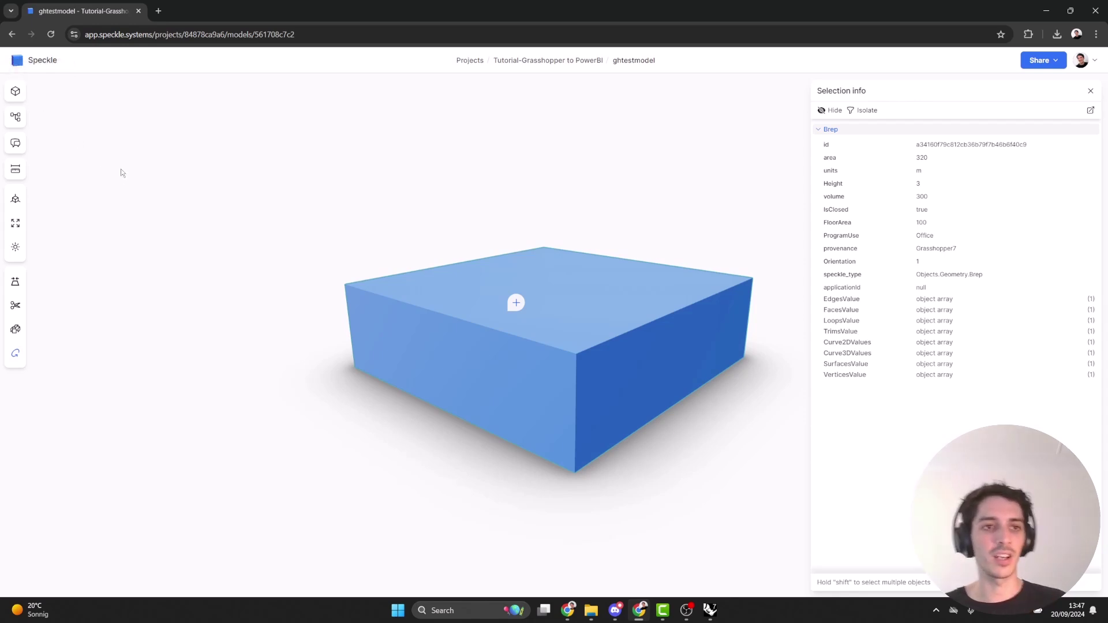
{"action": "left_click", "coordinate": [16, 91]}
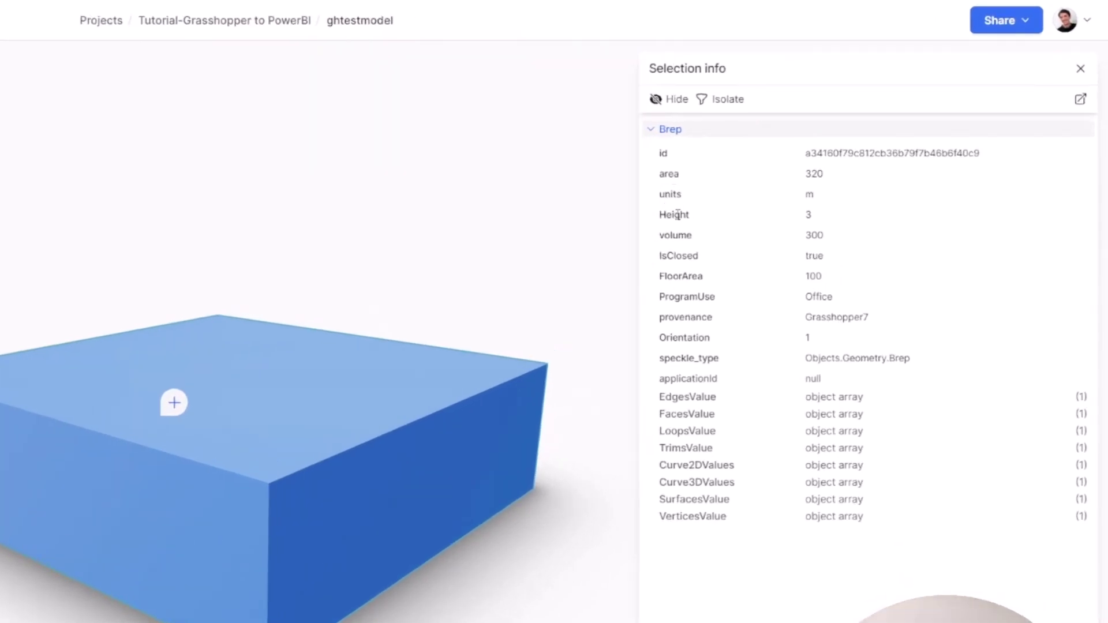
Check the box's Height, FloorArea and ProgramUse properties and values, and return to Grasshopper.
{"action": "double_click", "coordinate": [675, 215]}
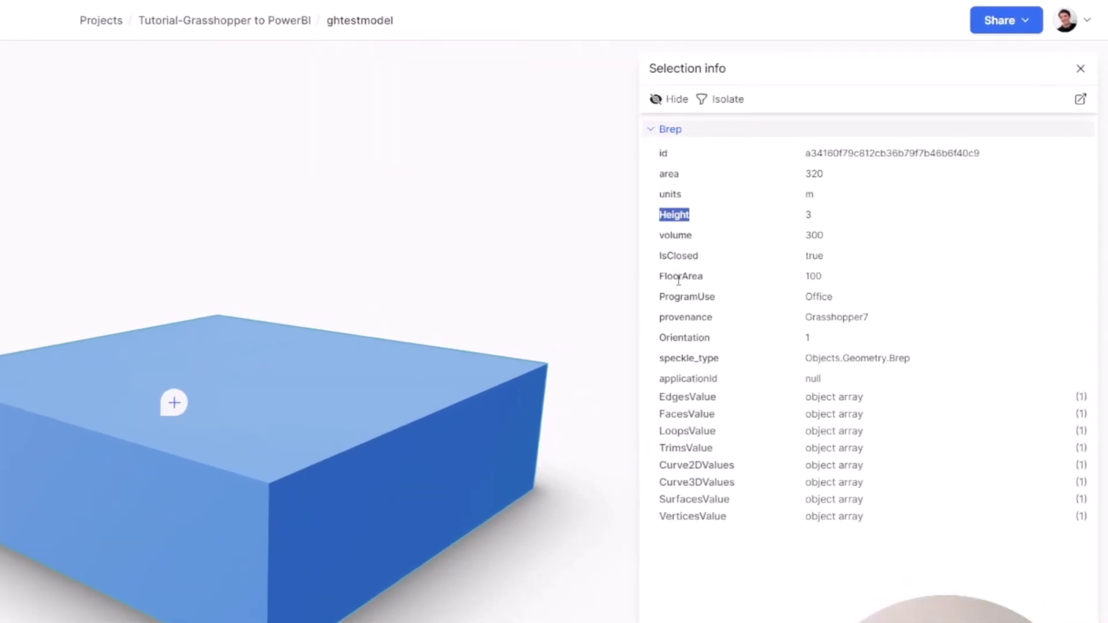
{"action": "double_click", "coordinate": [808, 216]}
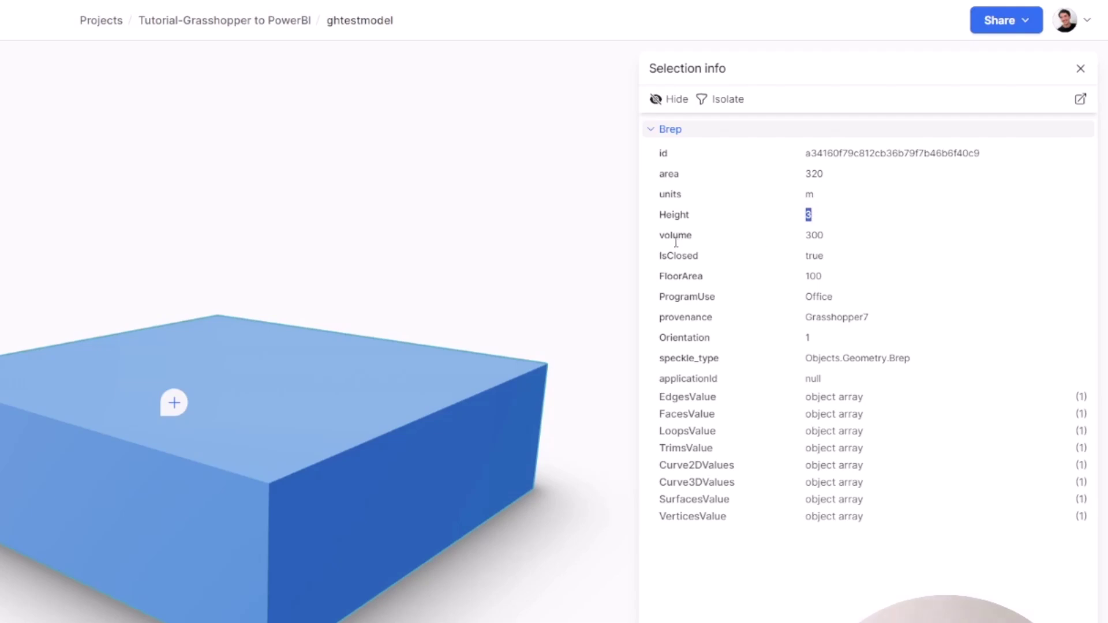
{"action": "double_click", "coordinate": [675, 277]}
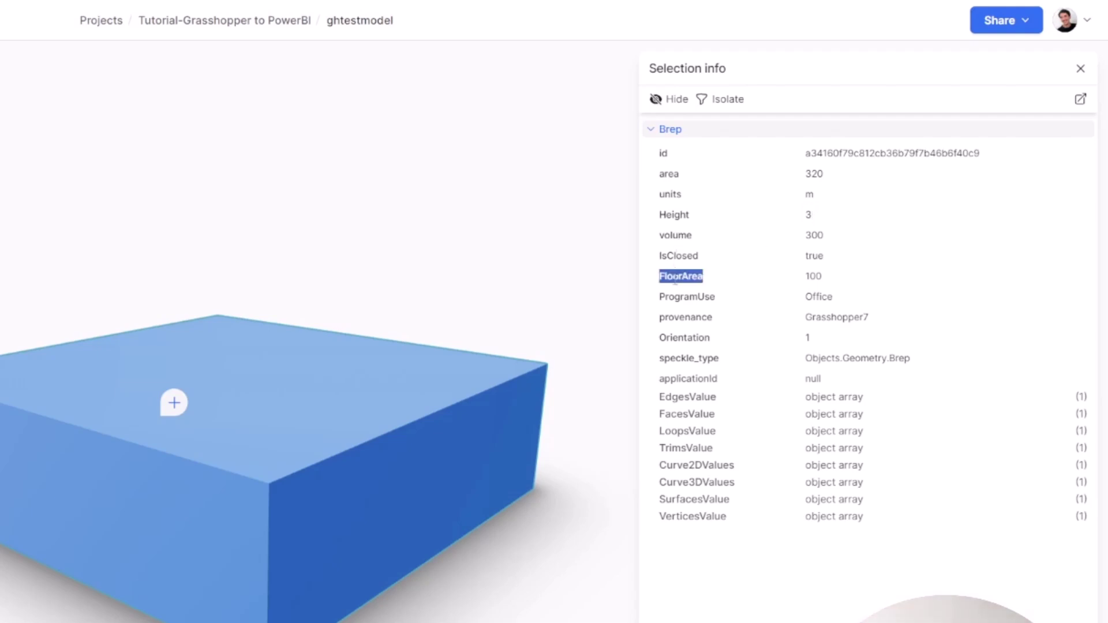
{"action": "double_click", "coordinate": [812, 276]}
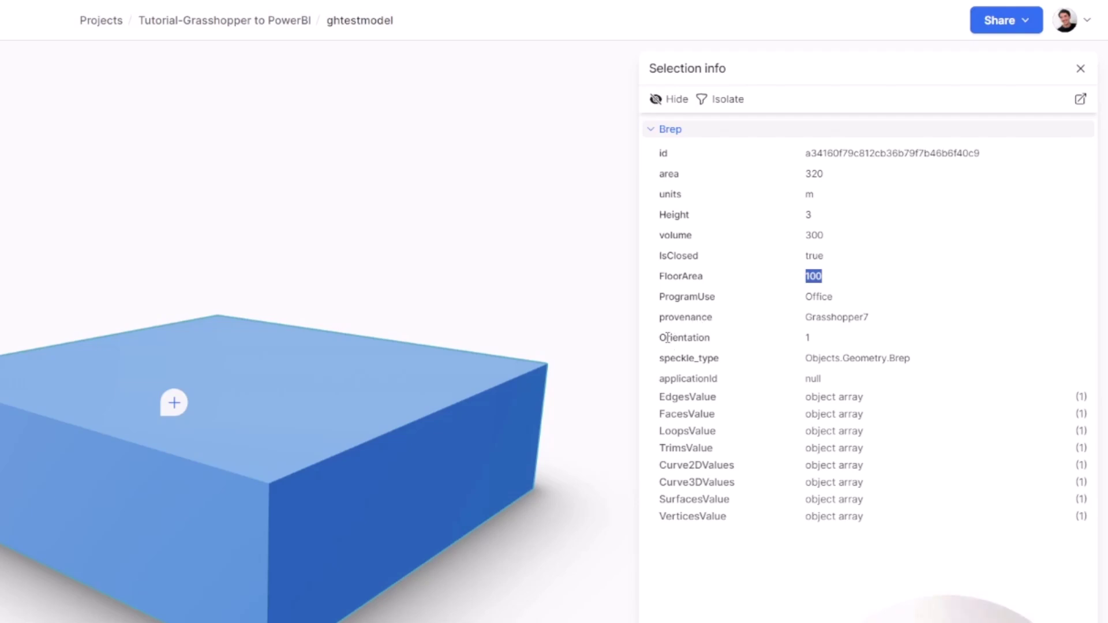
{"action": "left_click", "coordinate": [678, 298]}
{"action": "double_click", "coordinate": [677, 299]}
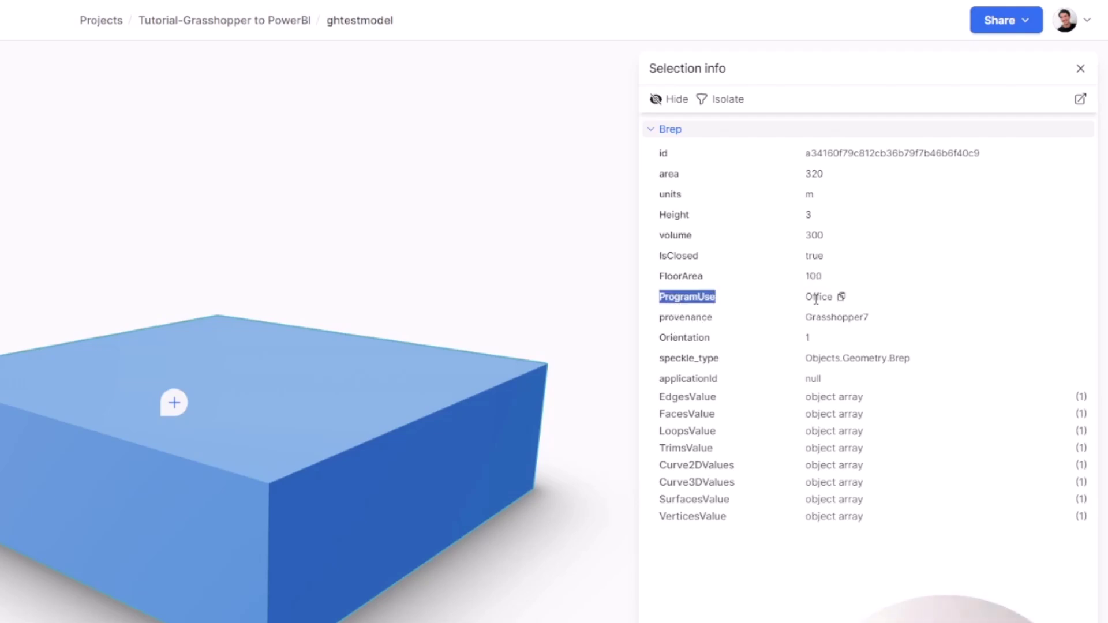
{"action": "double_click", "coordinate": [840, 299]}
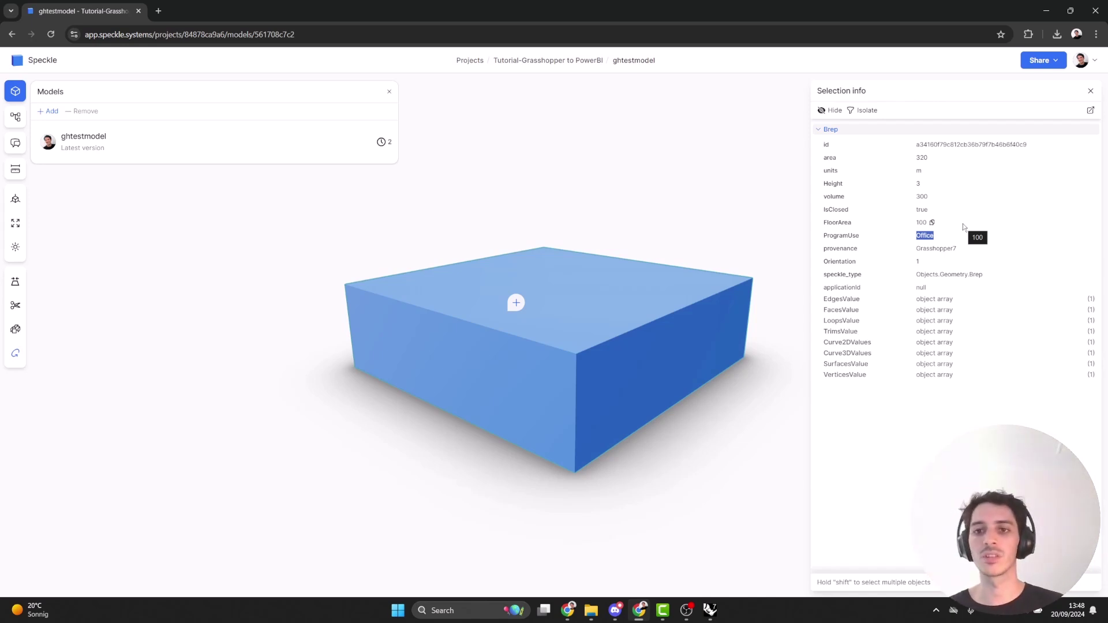
{"action": "left_click_drag", "start_coordinate": [696, 240], "coordinate": [520, 285]}
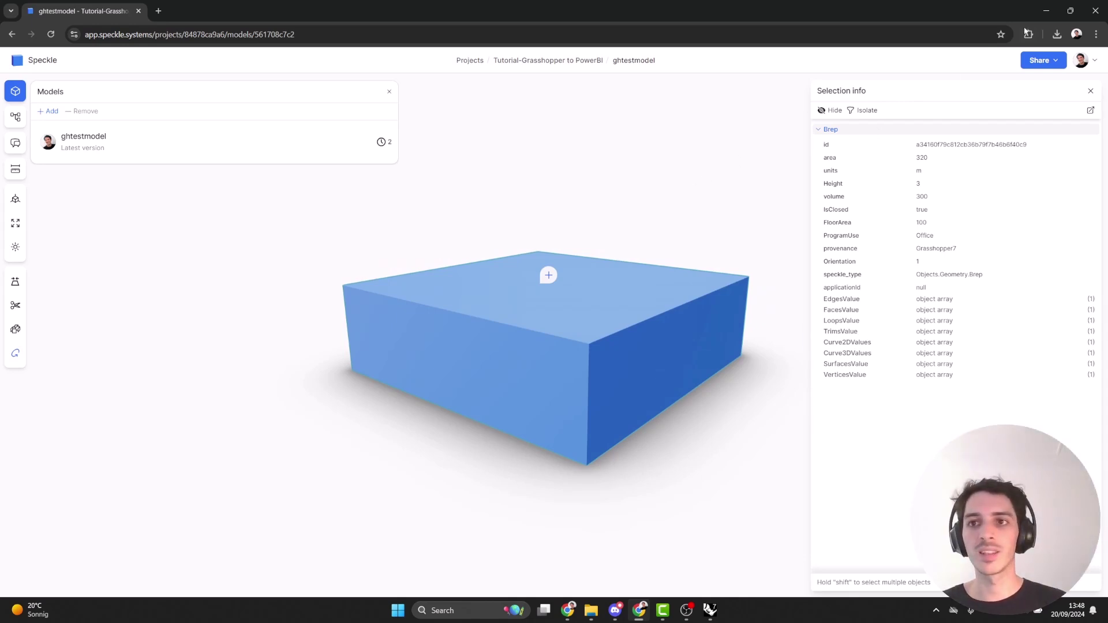
{"action": "left_click", "coordinate": [1044, 12]}
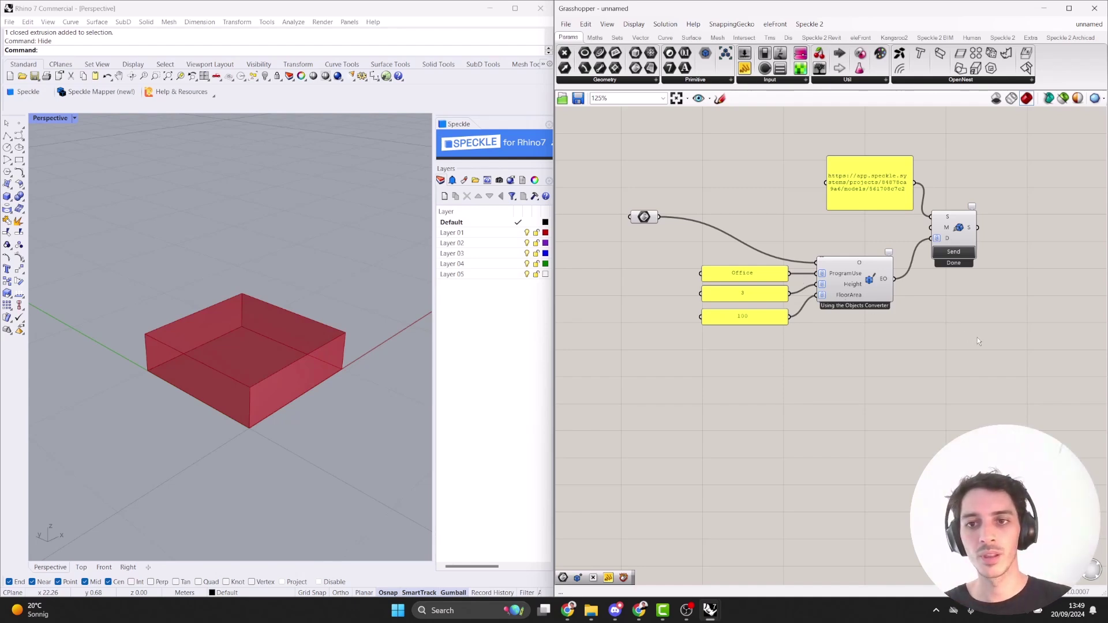
Spread out the Send component, the URL panel and the Extend Speckle Object component, lining the latter up with the geometry parameter.
{"action": "right_click_drag", "start_coordinate": [995, 355], "coordinate": [969, 344]}
{"action": "left_click_drag", "start_coordinate": [950, 223], "coordinate": [1062, 210]}
{"action": "left_click_drag", "start_coordinate": [865, 173], "coordinate": [883, 165]}
{"action": "left_click_drag", "start_coordinate": [818, 273], "coordinate": [854, 227]}
Add a Create Speckle Object component below the 100 panel and give it one input, A.
{"action": "left_click", "coordinate": [1002, 38]}
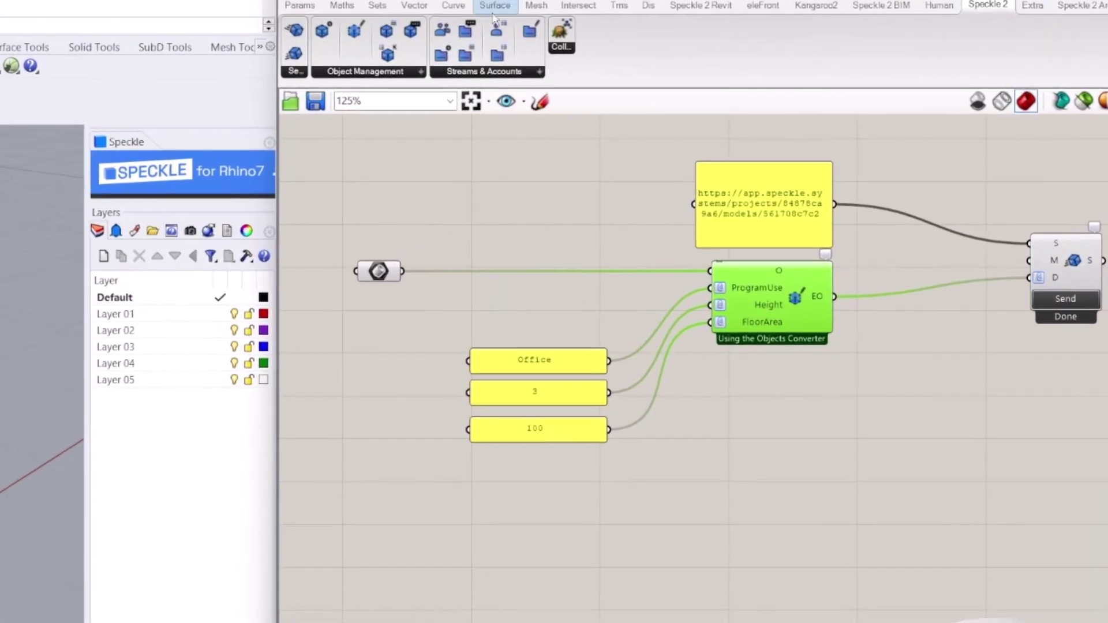
{"action": "left_click", "coordinate": [340, 73]}
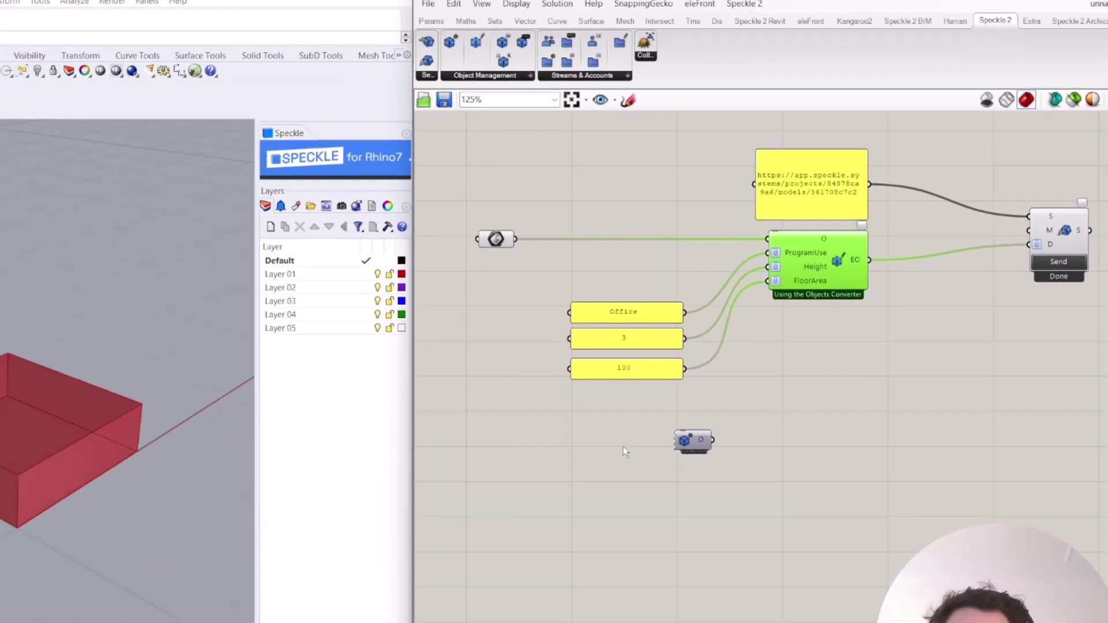
{"action": "scroll", "coordinate": [618, 524], "scroll_direction": "up", "scroll_amount": 5}
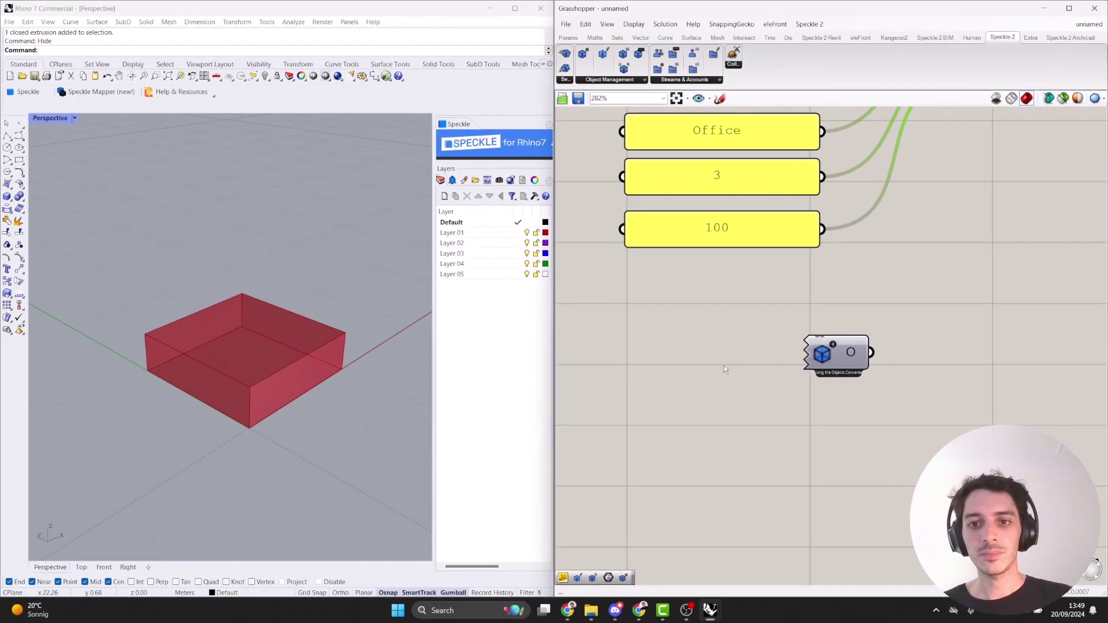
{"action": "left_click", "coordinate": [829, 350]}
{"action": "scroll", "coordinate": [831, 353], "scroll_direction": "down", "scroll_amount": 4}
{"action": "left_click", "coordinate": [841, 365]}
{"action": "left_click_drag", "start_coordinate": [841, 364], "coordinate": [837, 399]}
{"action": "mouse_move", "coordinate": [913, 389]}
{"action": "right_mouse_down"}
{"action": "mouse_move", "coordinate": [895, 255]}
{"action": "mouse_move", "coordinate": [877, 319]}
{"action": "mouse_move", "coordinate": [911, 397]}
{"action": "right_mouse_up"}
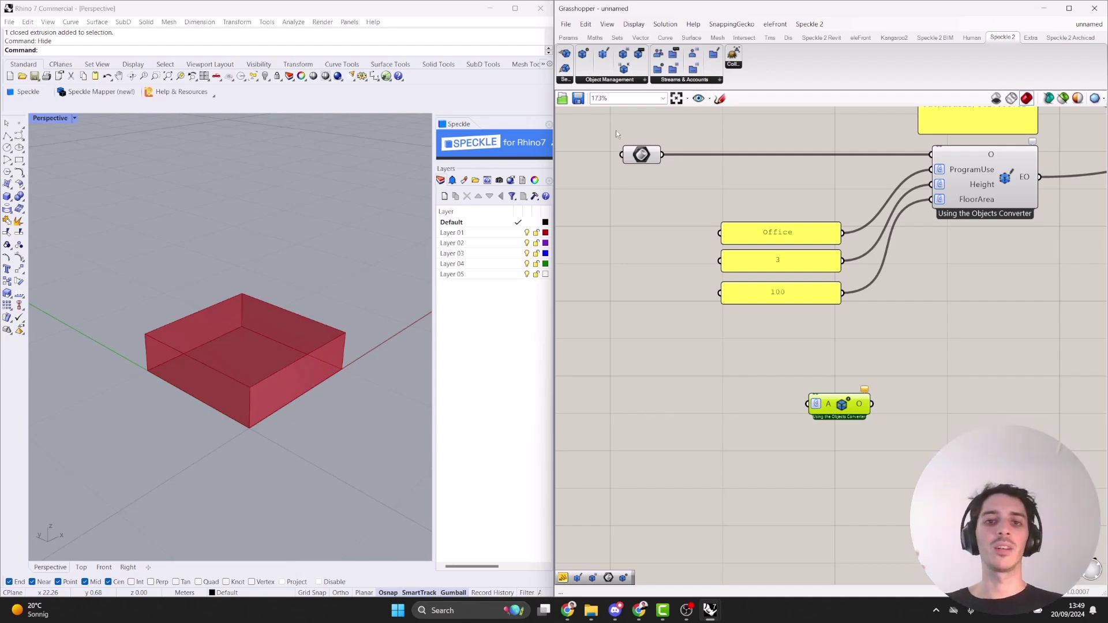
Add a panel containing Speckle Project and connect it to input A of the Create Speckle Object component.
{"action": "left_click", "coordinate": [569, 37]}
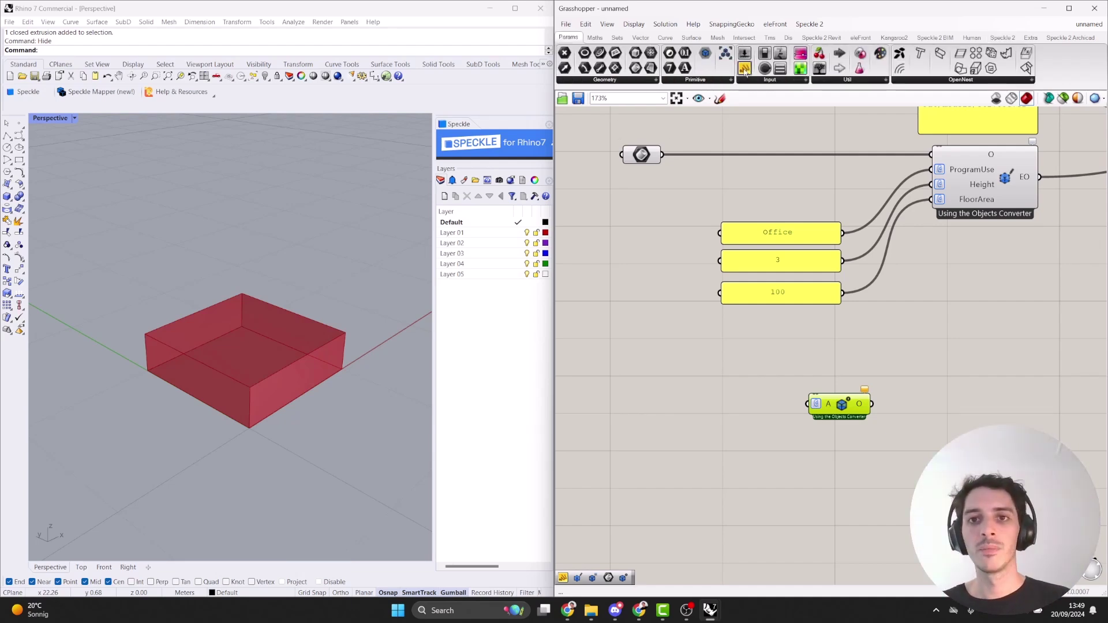
{"action": "left_click_drag", "start_coordinate": [686, 404], "coordinate": [685, 403]}
{"action": "double_click", "coordinate": [684, 401]}
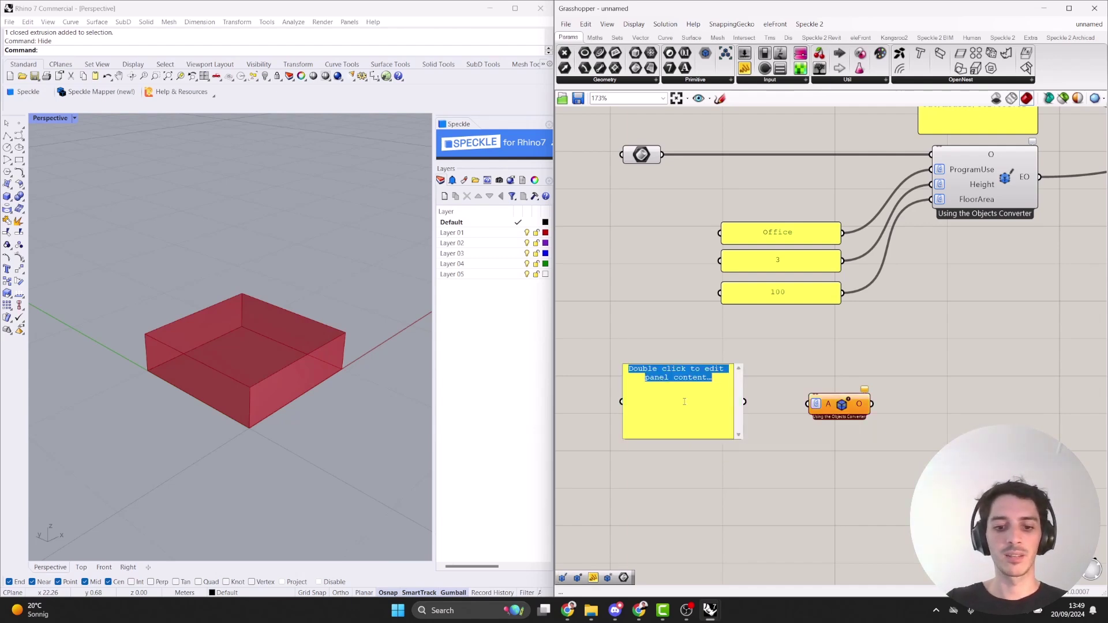
{"action": "type", "text": "Speckle"}
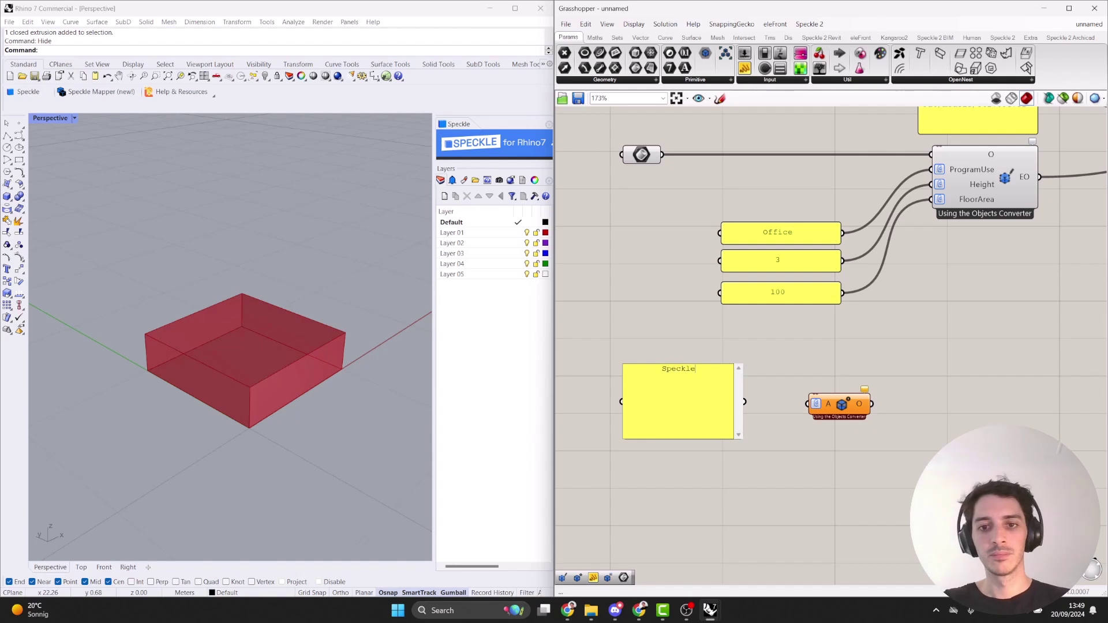
{"action": "type", "text": " Project"}
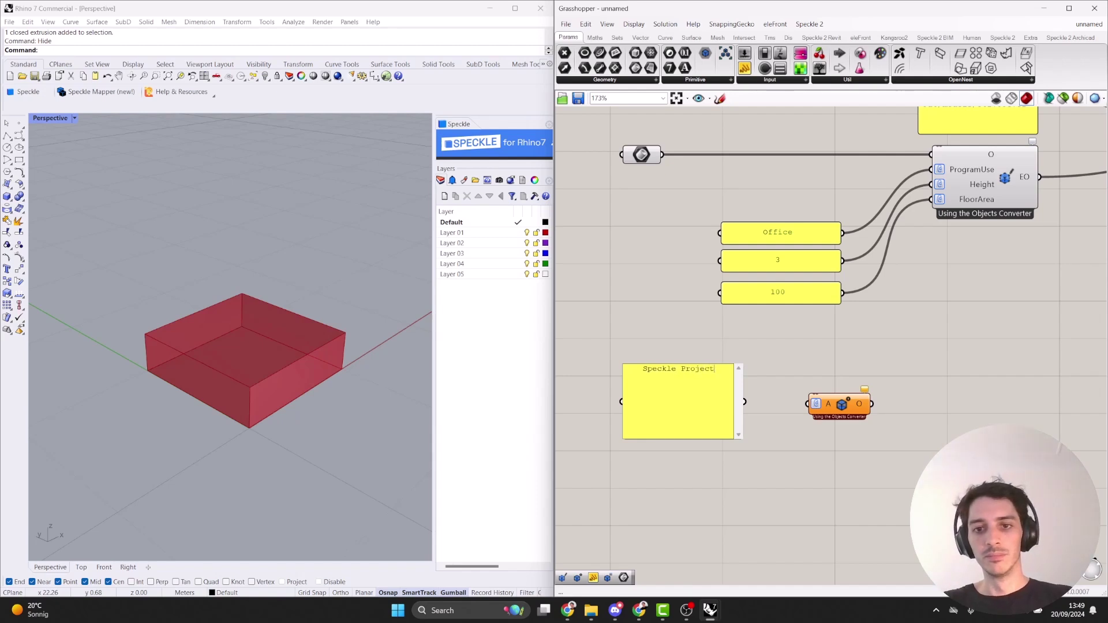
{"action": "left_click", "coordinate": [760, 369]}
{"action": "left_click_drag", "start_coordinate": [745, 402], "coordinate": [835, 404]}
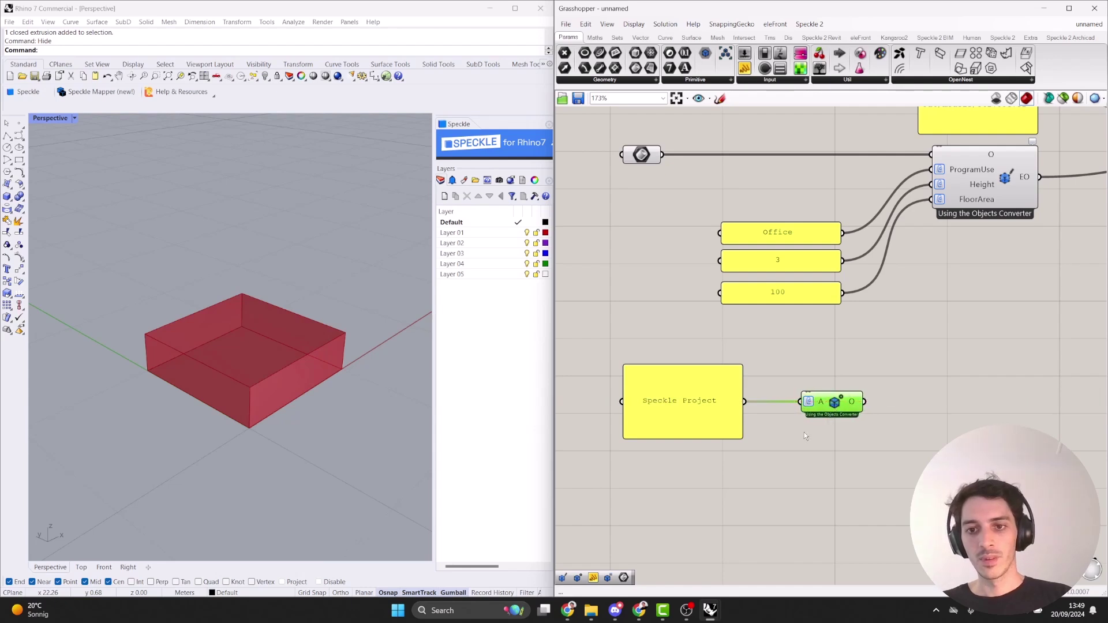
Rename input A of the Create Speckle Object component to Name.
{"action": "right_click", "coordinate": [820, 399]}
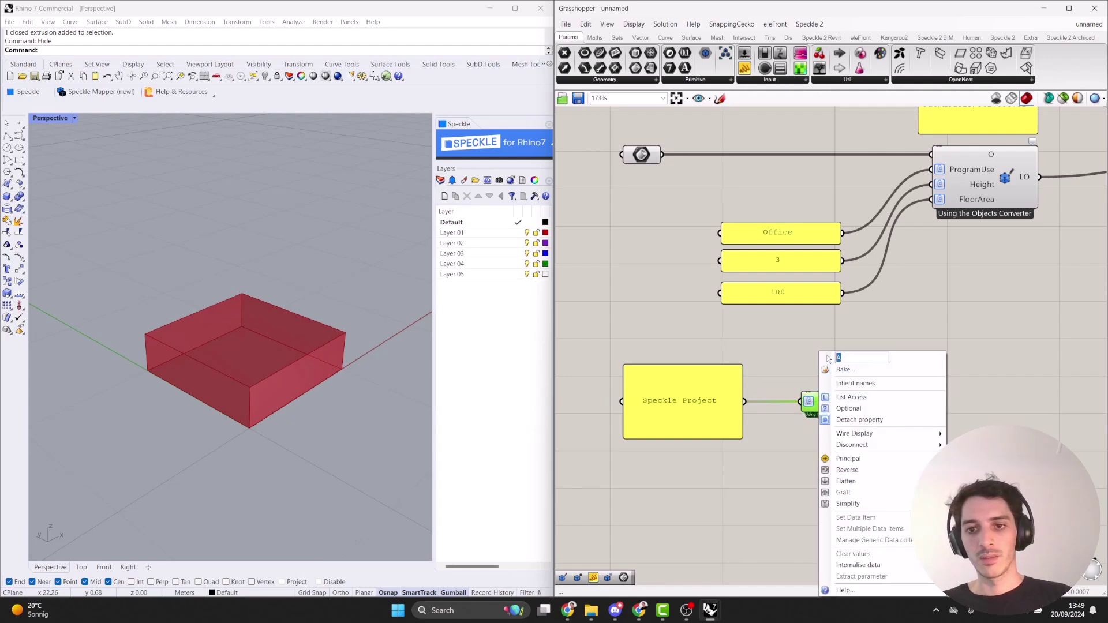
{"action": "type", "text": "Name"}
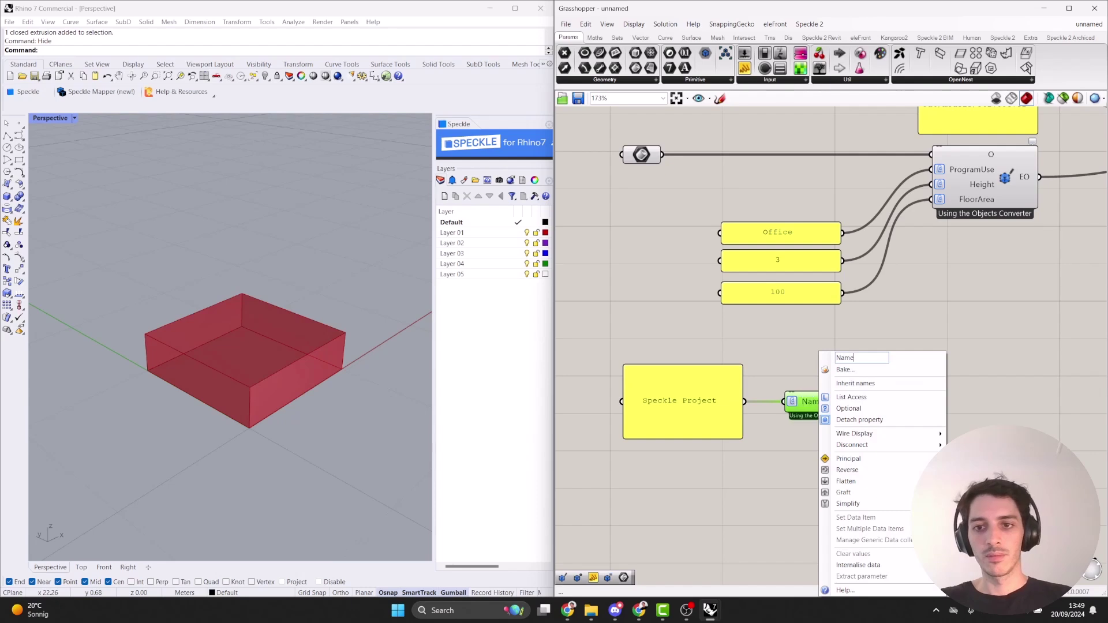
{"action": "left_click", "coordinate": [817, 345]}
{"action": "right_click_drag", "start_coordinate": [839, 392], "coordinate": [856, 314]}
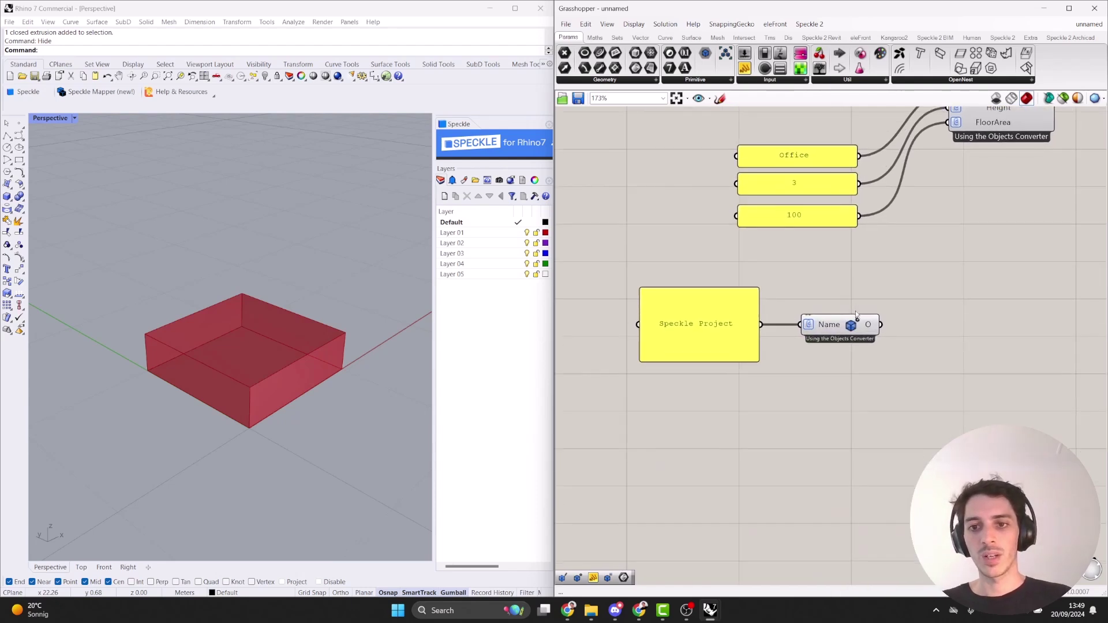
{"action": "right_click", "coordinate": [810, 326]}
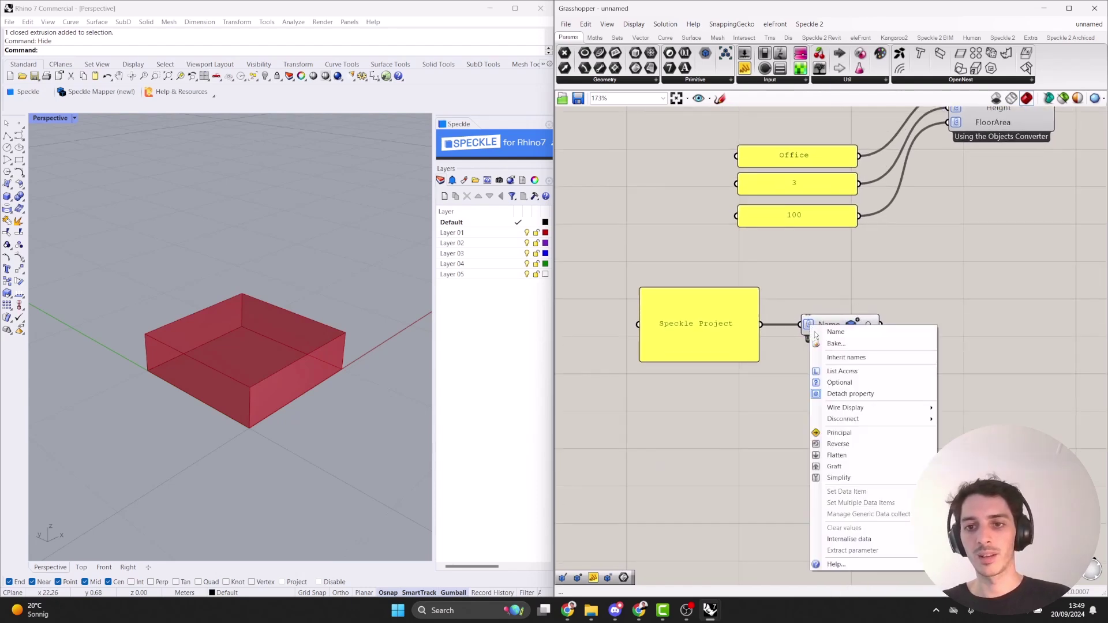
{"action": "mouse_move", "coordinate": [841, 421]}
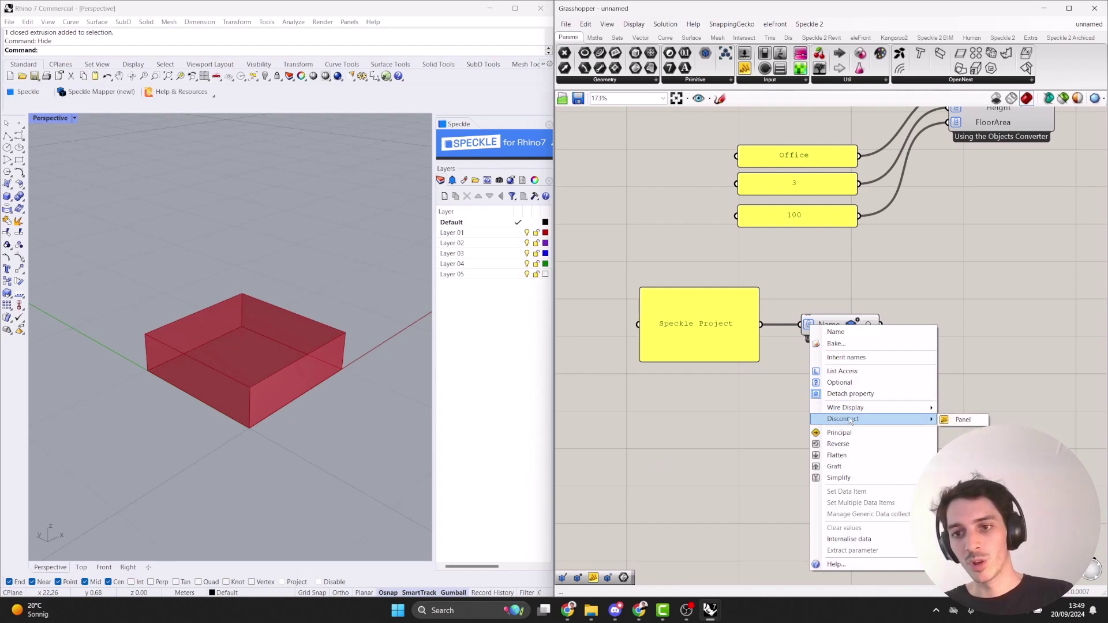
{"action": "left_click", "coordinate": [831, 325]}
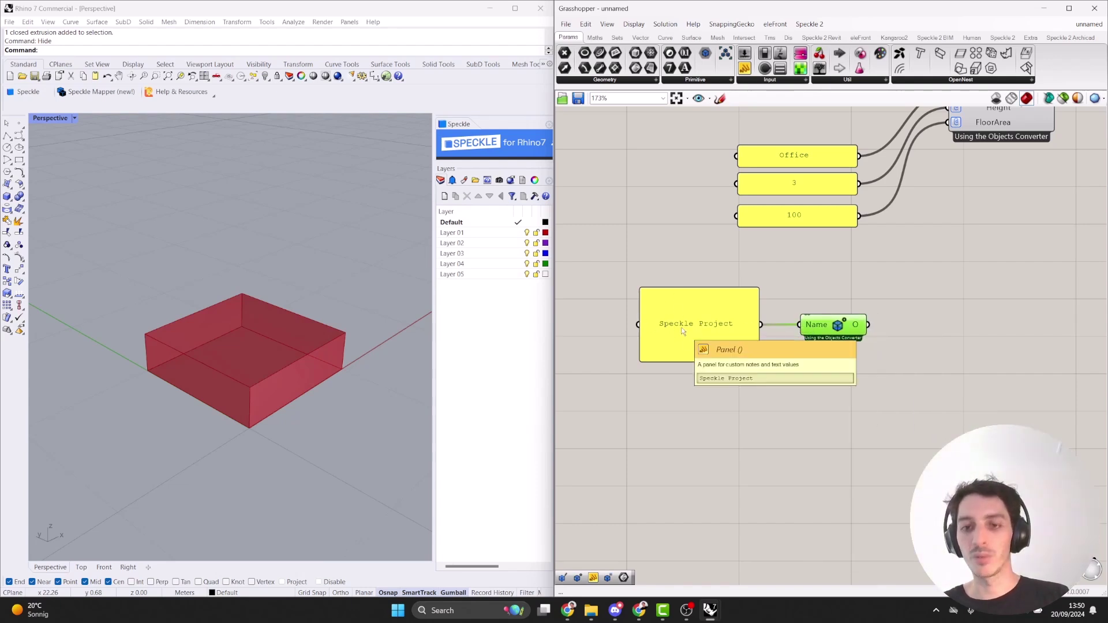
Reduce the Speckle Project panel's height and move the Create Speckle Object component closer to it.
{"action": "left_click_drag", "start_coordinate": [726, 360], "coordinate": [740, 326]}
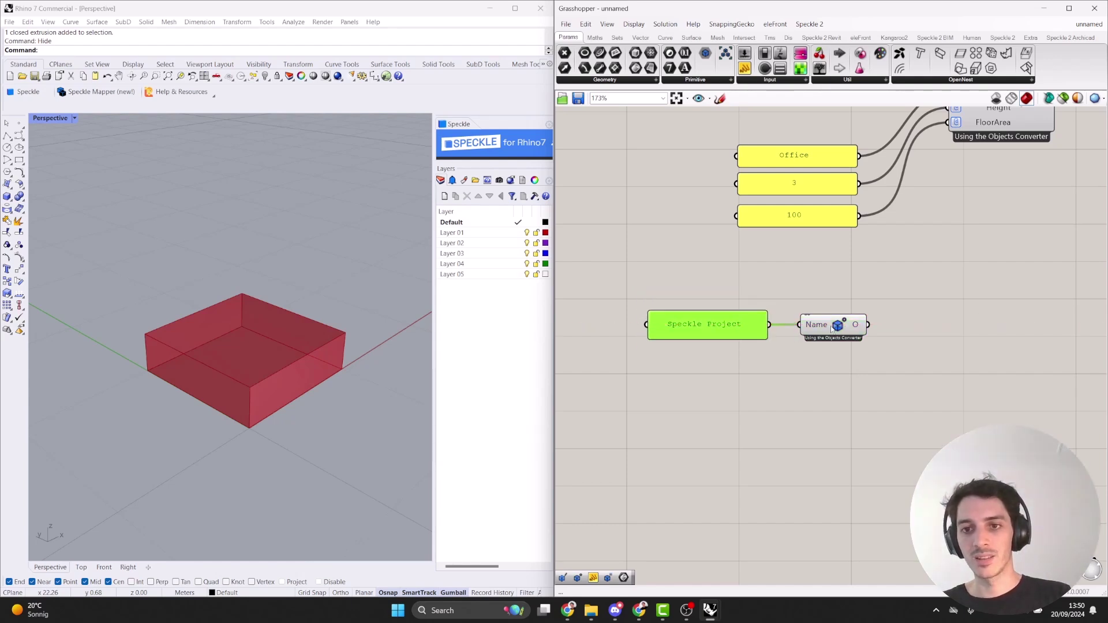
{"action": "left_click_drag", "start_coordinate": [824, 333], "coordinate": [809, 333]}
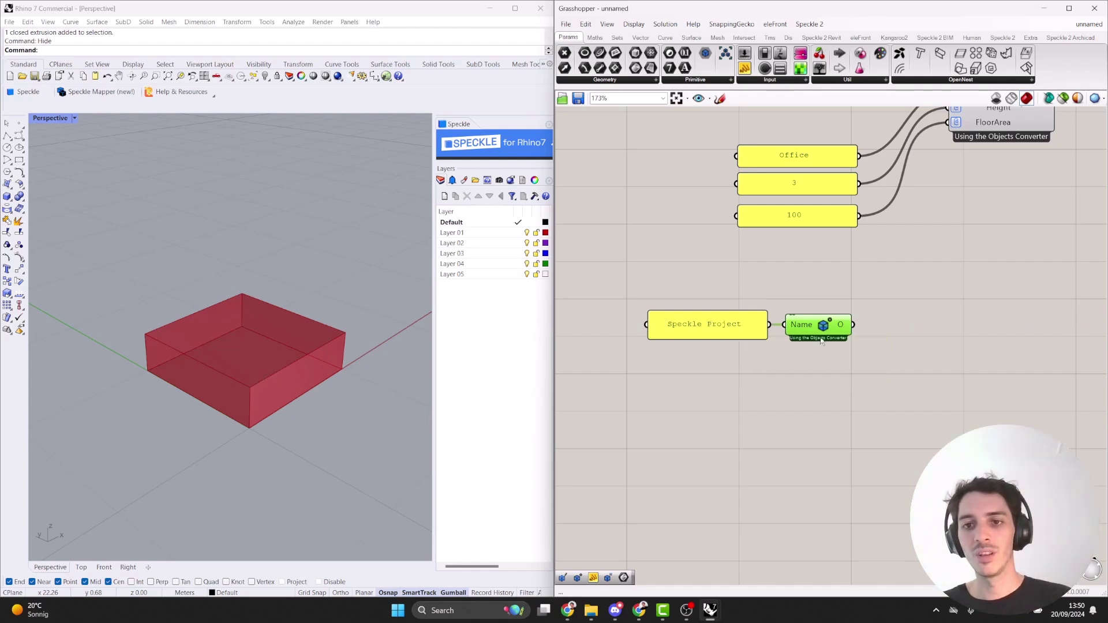
Add a second Extend Speckle Object component and connect the Create Speckle Object output to its O input.
{"action": "scroll", "coordinate": [889, 303], "scroll_direction": "down", "scroll_amount": 2}
{"action": "right_click_drag", "start_coordinate": [879, 294], "coordinate": [859, 261]}
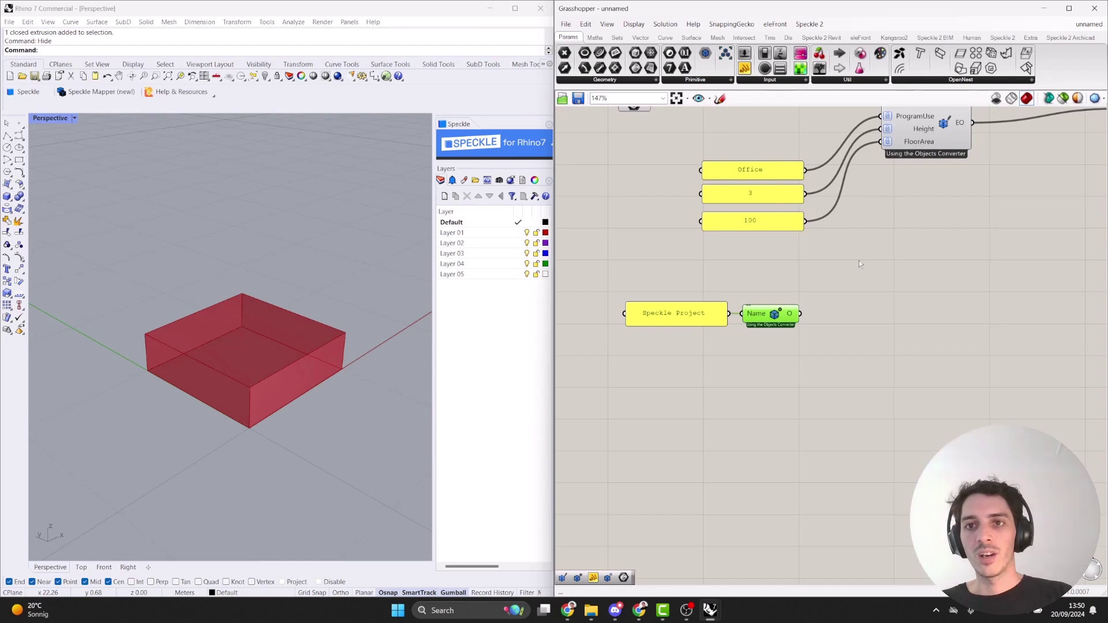
{"action": "left_click", "coordinate": [1002, 37]}
{"action": "left_click_drag", "start_coordinate": [603, 54], "coordinate": [872, 361]}
{"action": "left_click_drag", "start_coordinate": [801, 313], "coordinate": [847, 360]}
Add inputs A and B to the new Extend Speckle Object component.
{"action": "scroll", "coordinate": [862, 365], "scroll_direction": "up", "scroll_amount": 6}
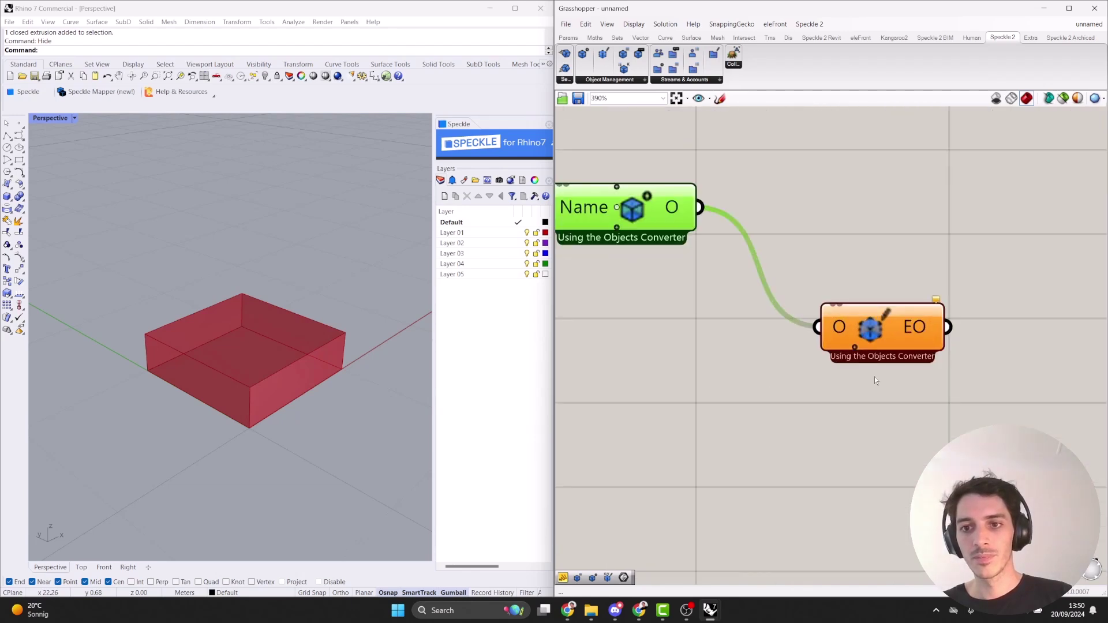
{"action": "left_click", "coordinate": [852, 339]}
{"action": "left_click", "coordinate": [851, 357]}
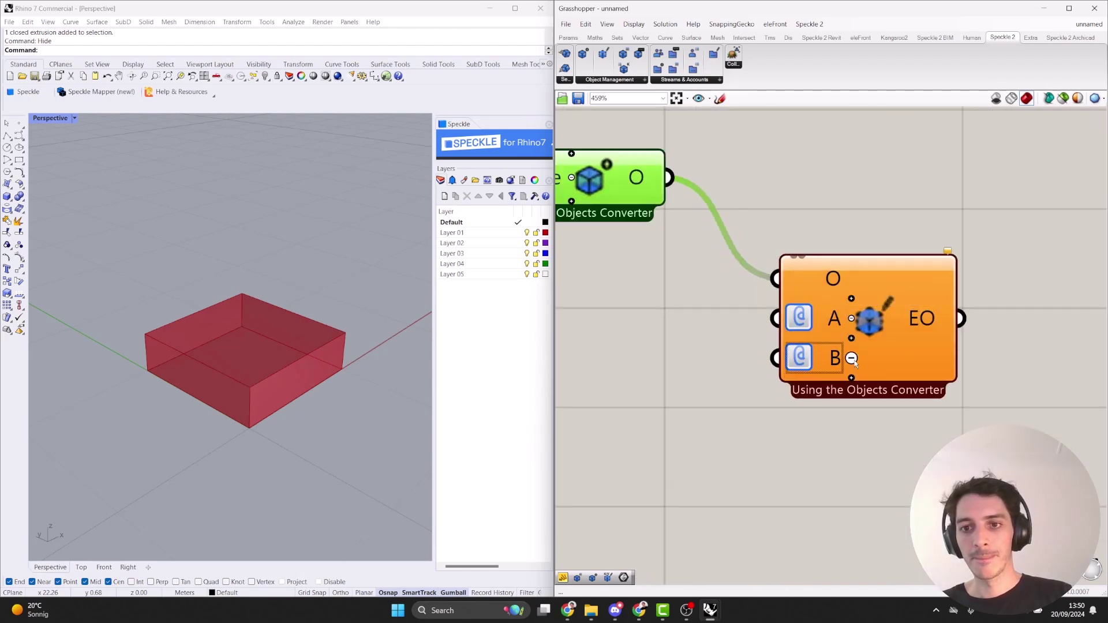
Add input C to the second Extend Speckle Object component and duplicate the Speckle Project panel below the original.
{"action": "left_click", "coordinate": [852, 378]}
{"action": "left_click_drag", "start_coordinate": [890, 349], "coordinate": [888, 391]}
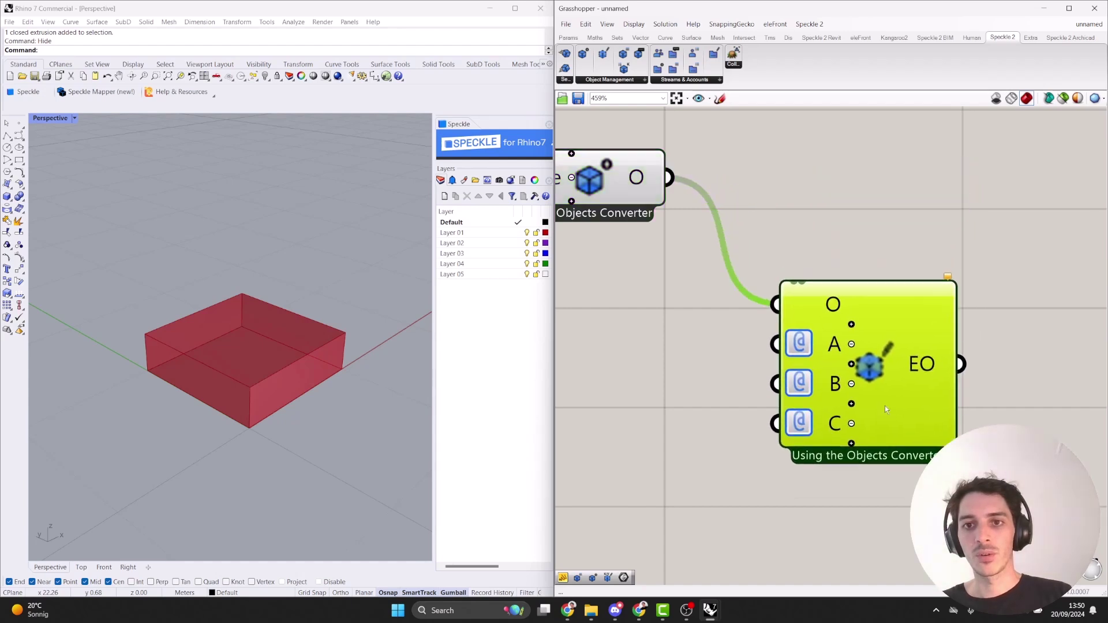
{"action": "scroll", "coordinate": [923, 391], "scroll_direction": "down", "scroll_amount": 6}
{"action": "right_click_drag", "start_coordinate": [874, 311], "coordinate": [826, 279]}
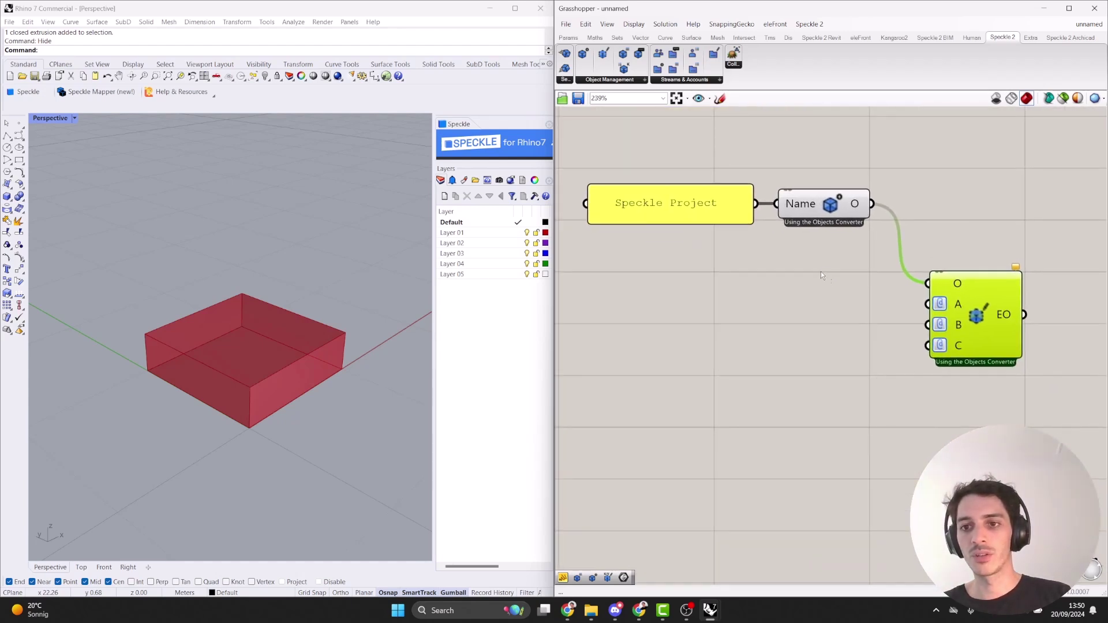
{"action": "left_click", "coordinate": [700, 209]}
{"action": "left_click_drag", "start_coordinate": [699, 209], "coordinate": [700, 291], "text": "alt"}
Rename input A of the second Extend Speckle Object component to Start Date.
{"action": "left_click", "coordinate": [957, 304]}
{"action": "right_click", "coordinate": [958, 304]}
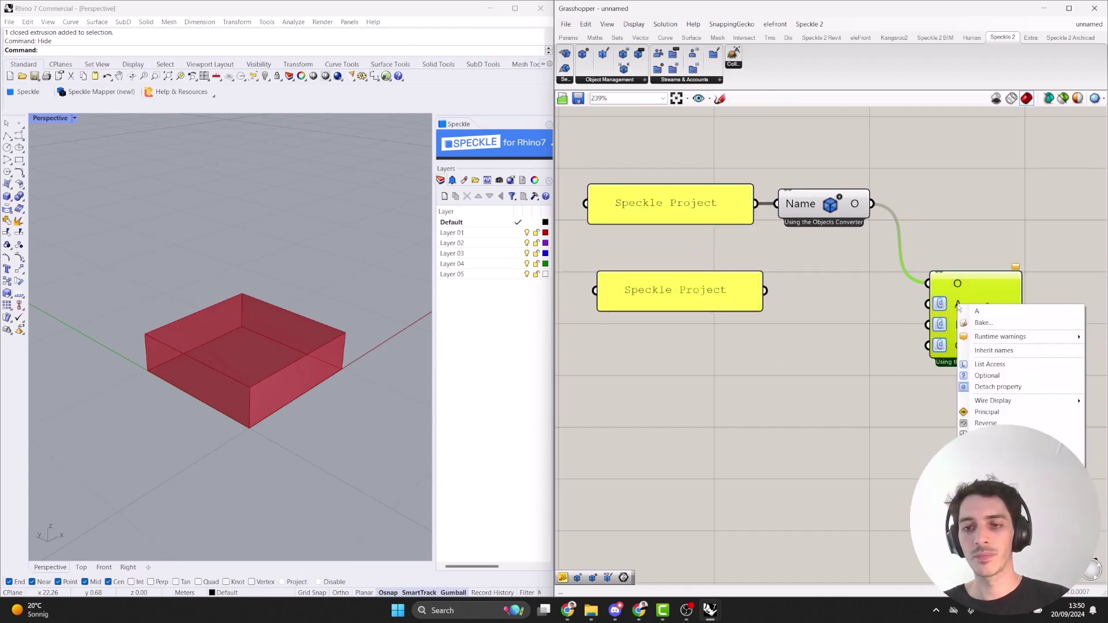
{"action": "type", "text": "Start DAT"}
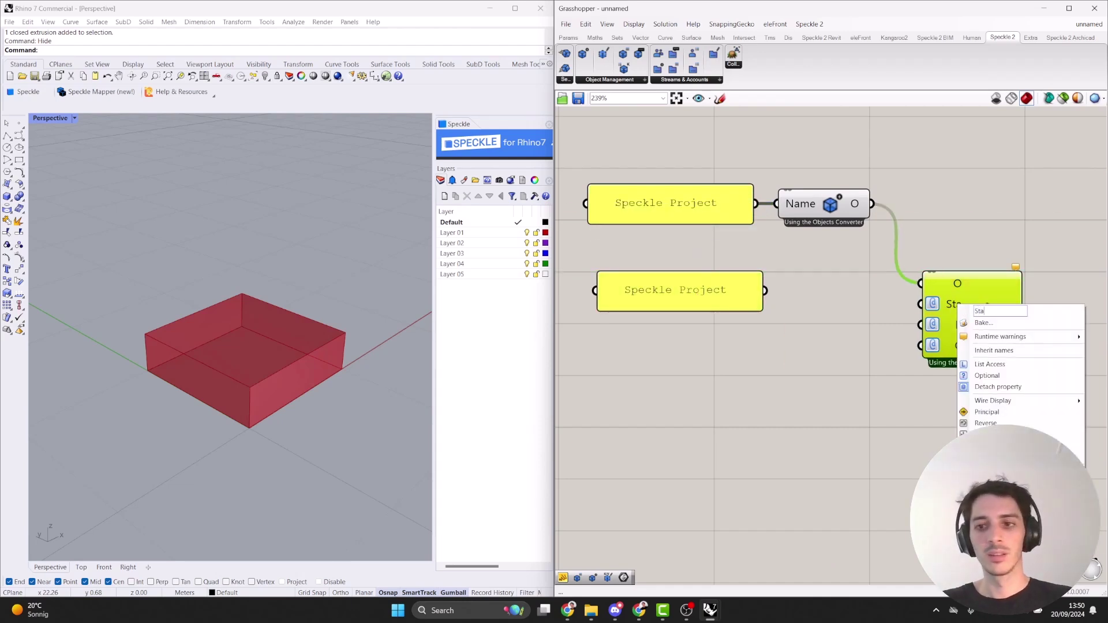
{"action": "key", "text": "BackSpace"}
{"action": "key", "text": "BackSpace"}
{"action": "type", "text": "ate"}
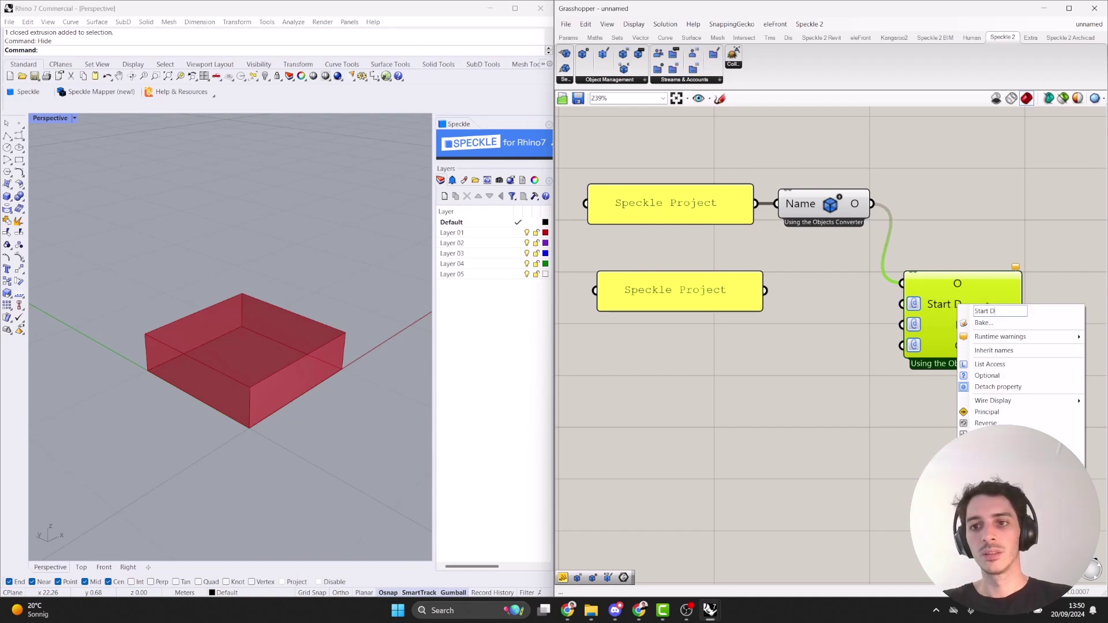
Rename inputs B and C of the second Extend Speckle Object component to End Date and Status.
{"action": "right_click", "coordinate": [948, 316]}
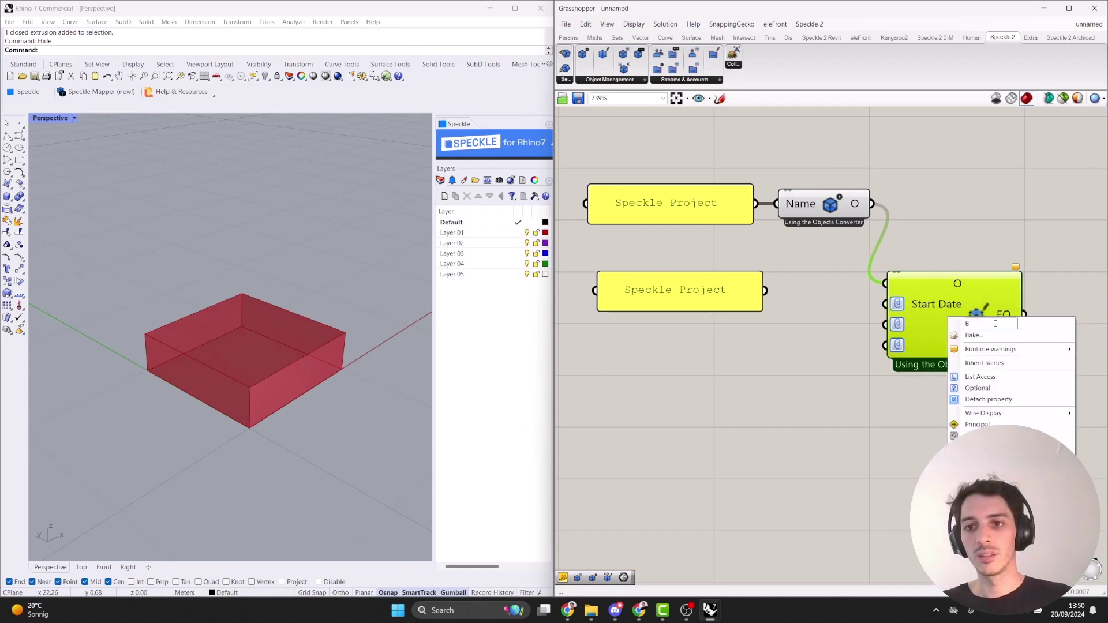
{"action": "type", "text": "End Date"}
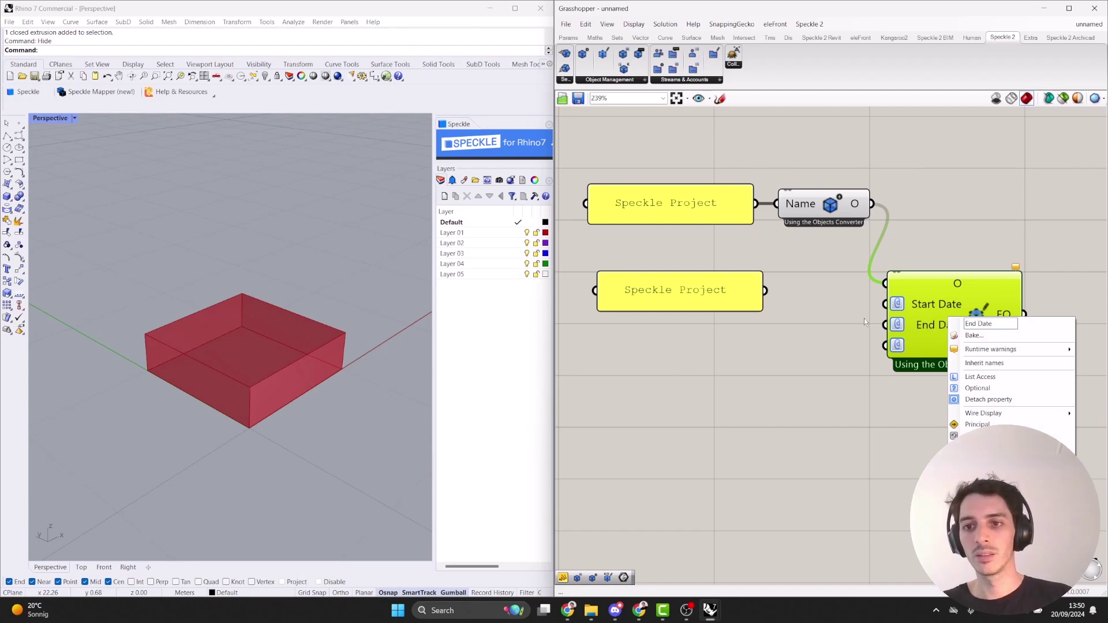
{"action": "key", "text": "Return"}
{"action": "right_click", "coordinate": [932, 345]}
{"action": "type", "text": "Status"}
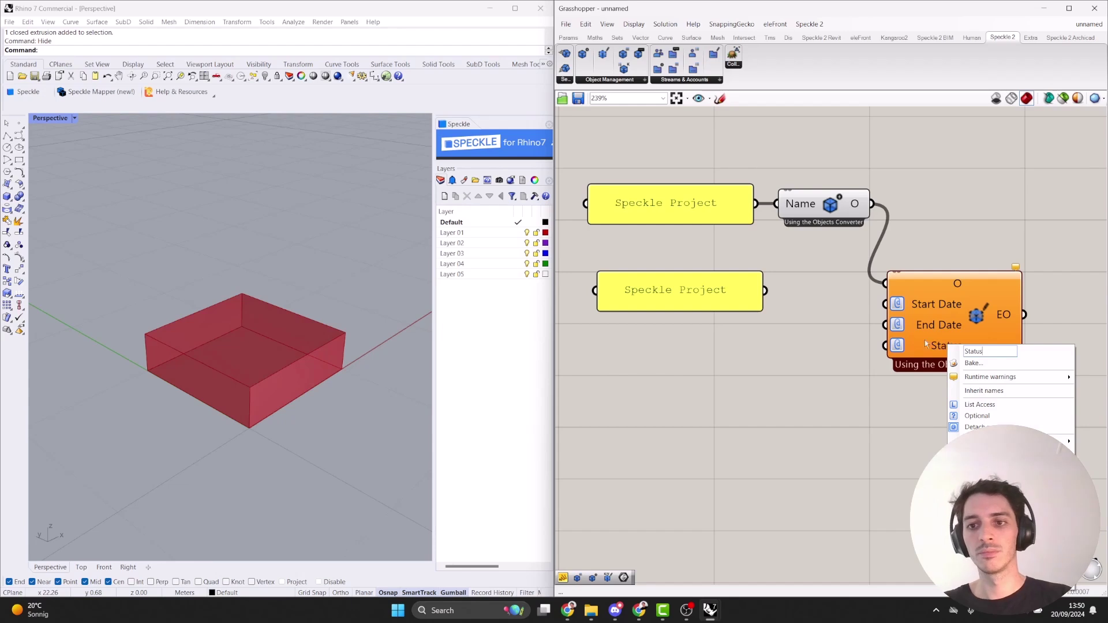
{"action": "key", "text": "Return"}
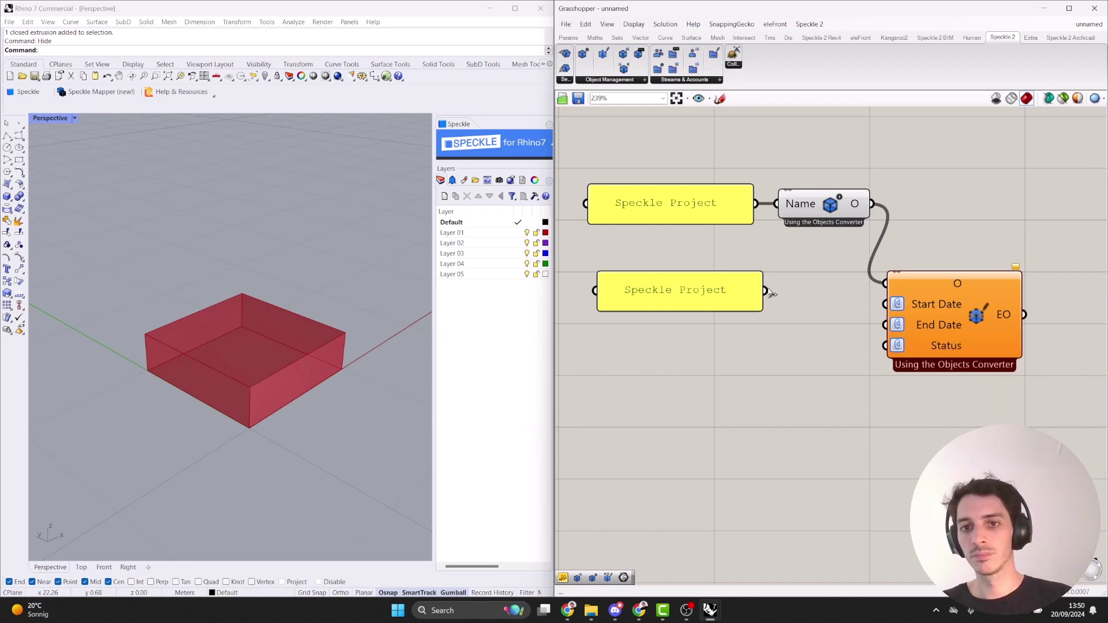
Set the duplicated panel's text to 20-09-2024.
{"action": "double_click", "coordinate": [707, 282]}
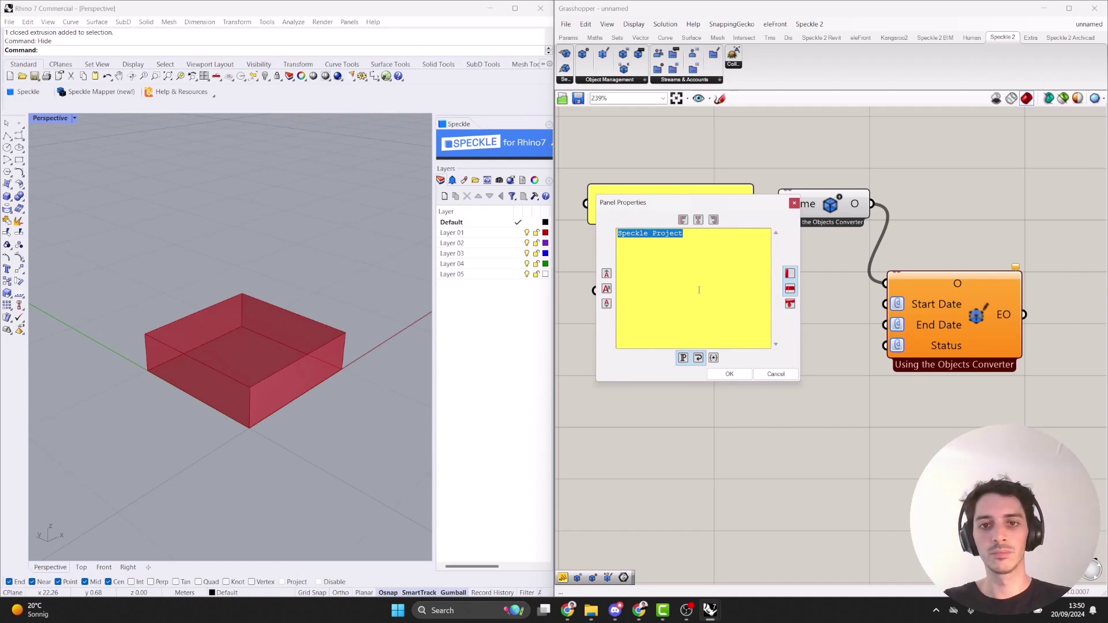
{"action": "type", "text": "20-09-2024"}
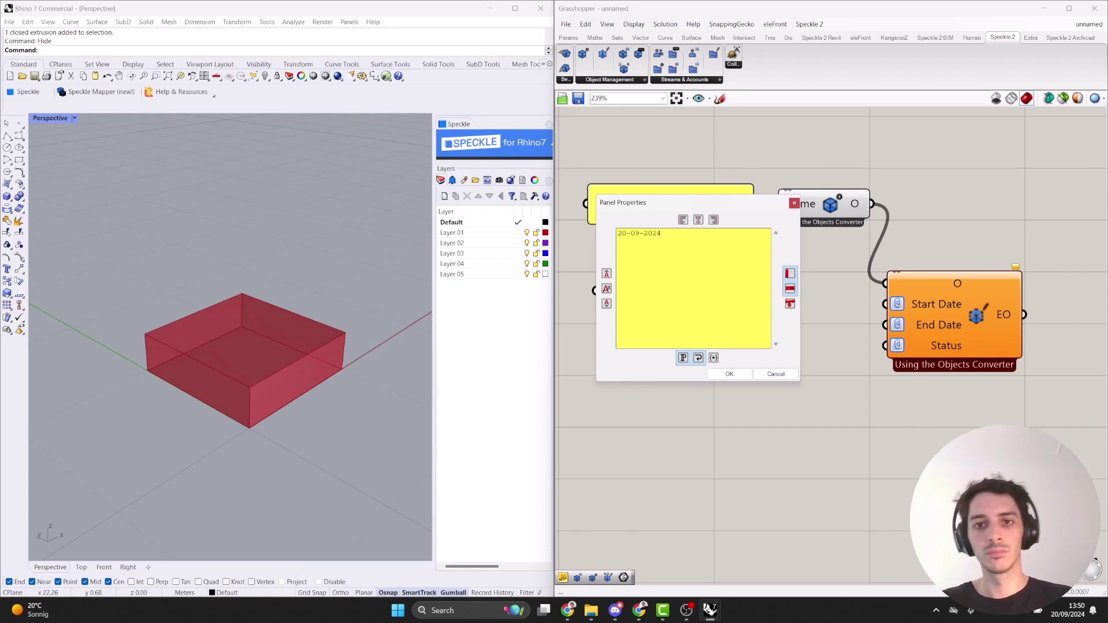
{"action": "left_click", "coordinate": [729, 374]}
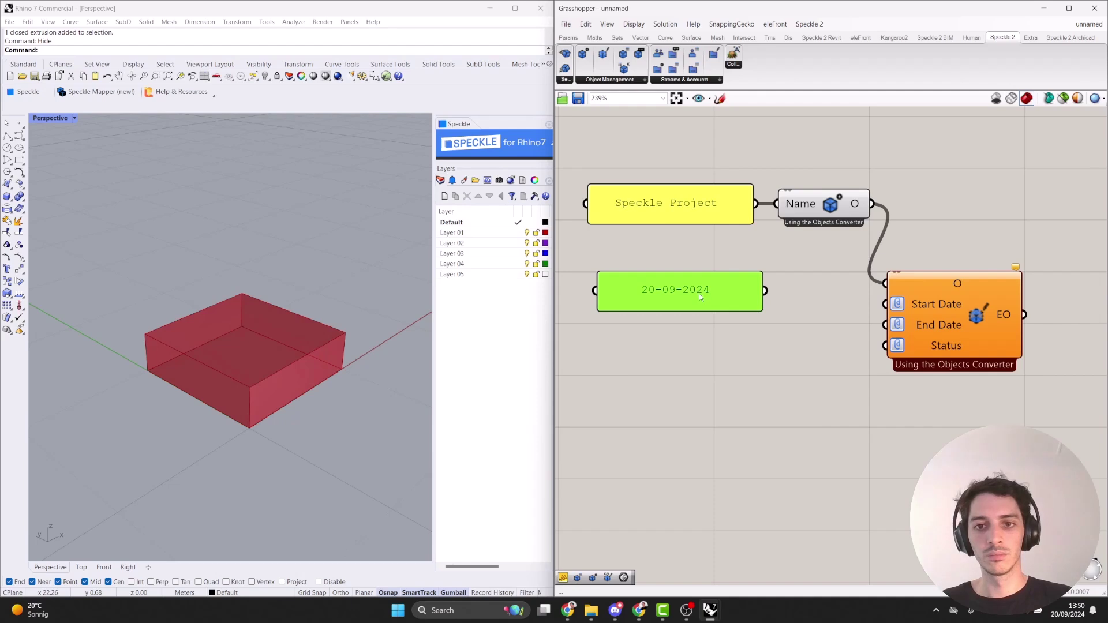
Duplicate the date panel below itself and set the copy's text to 30-10-2024.
{"action": "left_click_drag", "start_coordinate": [698, 293], "coordinate": [694, 338], "text": "alt"}
{"action": "double_click", "coordinate": [693, 341]}
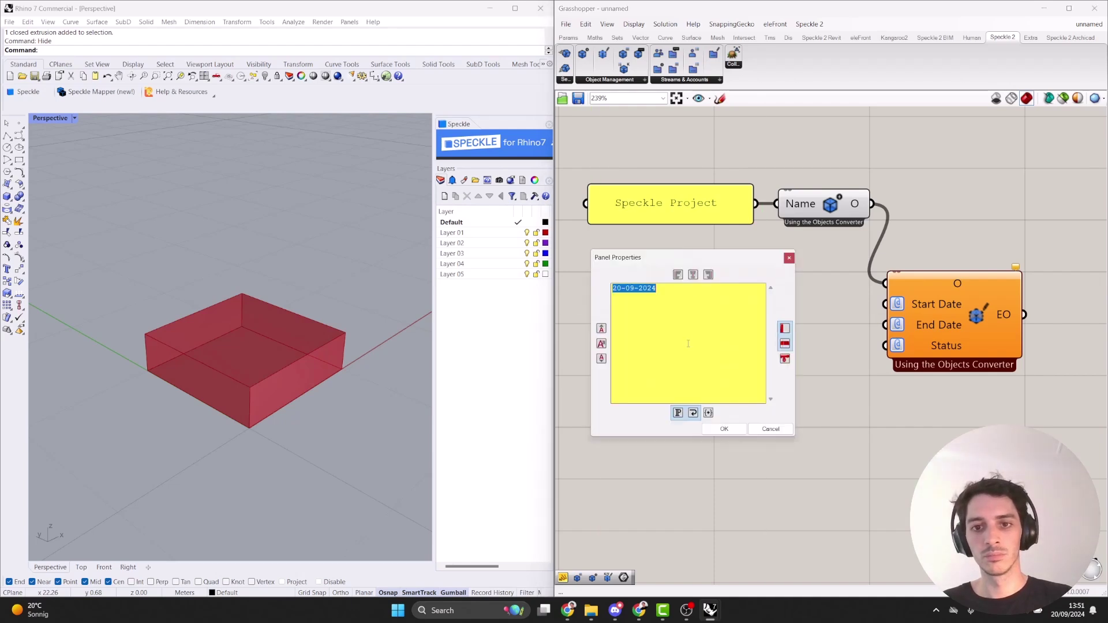
{"action": "left_click", "coordinate": [663, 293]}
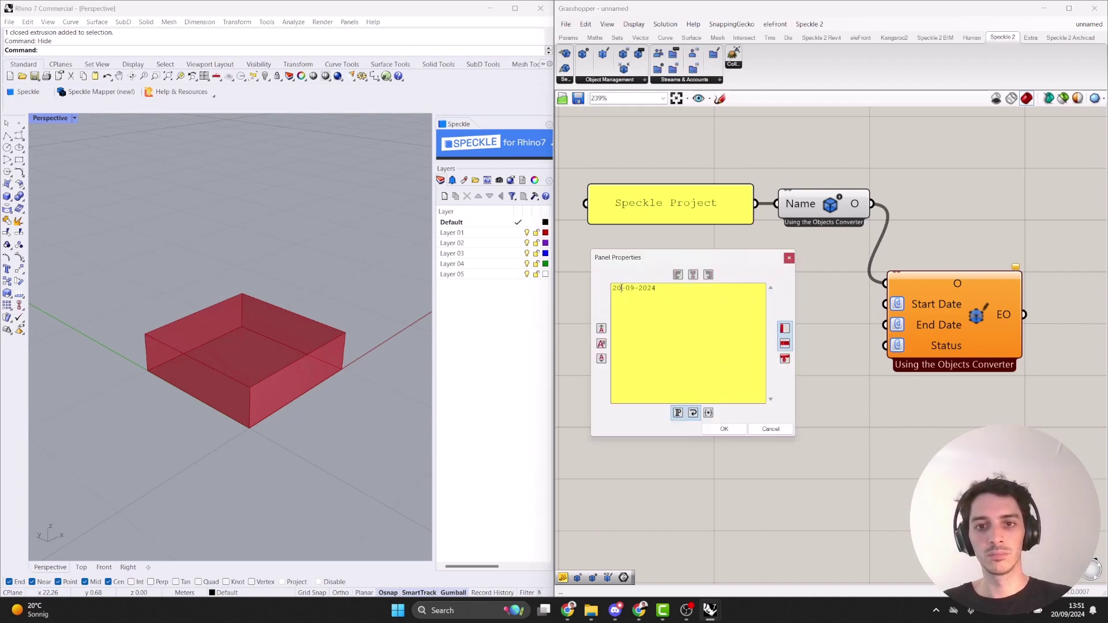
{"action": "type", "text": "30"}
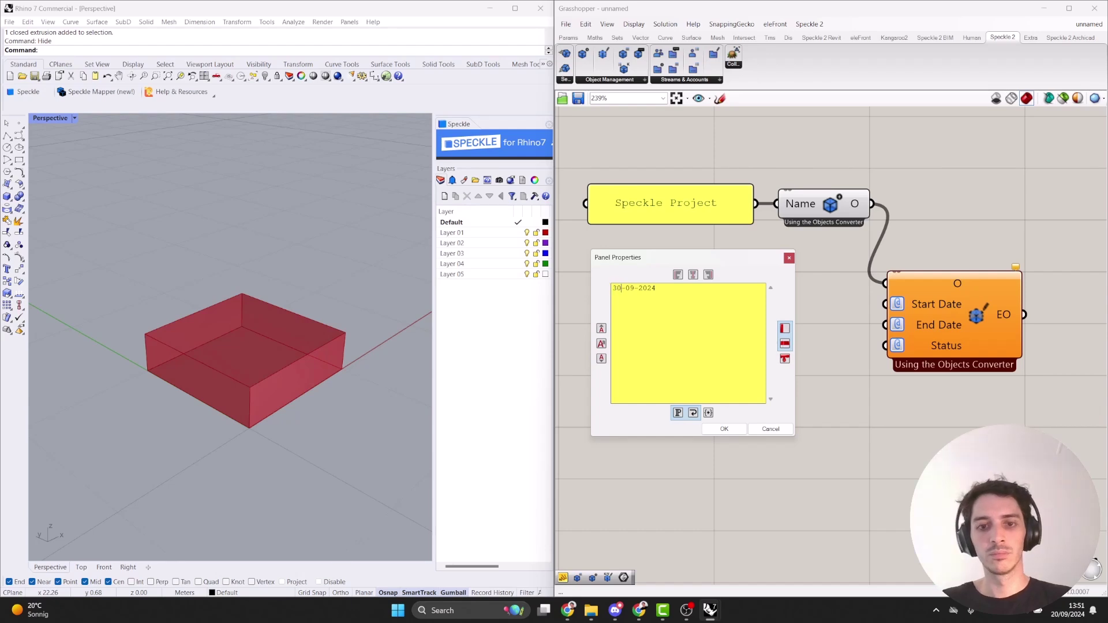
{"action": "key", "text": "BackSpace"}
{"action": "key", "text": "BackSpace"}
{"action": "type", "text": "10"}
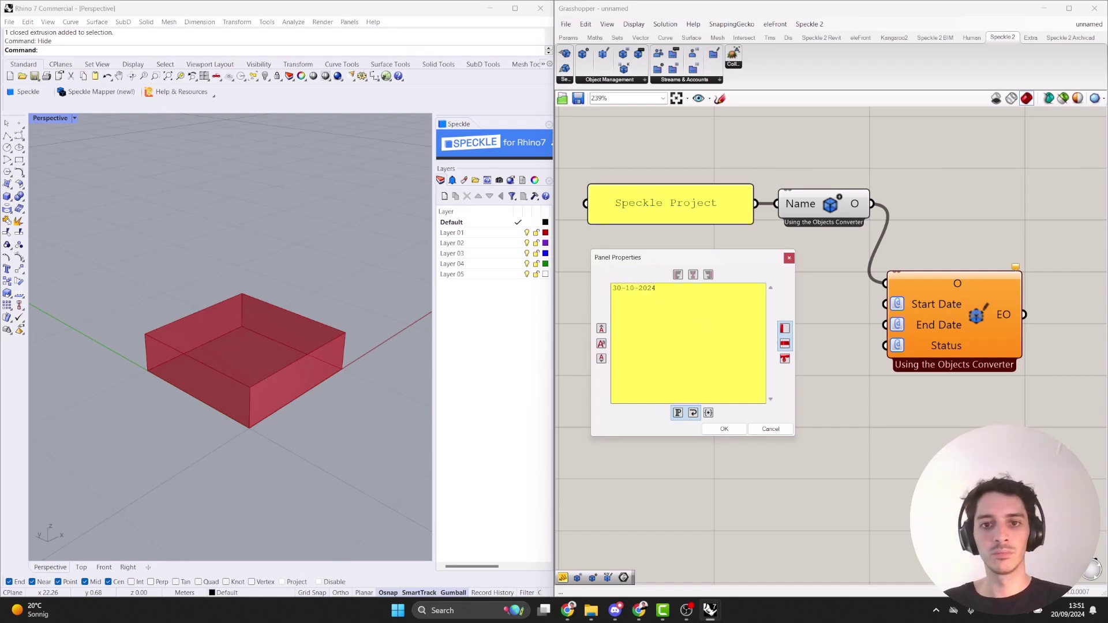
{"action": "left_click", "coordinate": [724, 429]}
Duplicate the 30-10-2024 panel below itself and set the copy's text to In Progress.
{"action": "left_click_drag", "start_coordinate": [706, 351], "coordinate": [701, 404], "text": "alt"}
{"action": "double_click", "coordinate": [701, 404]}
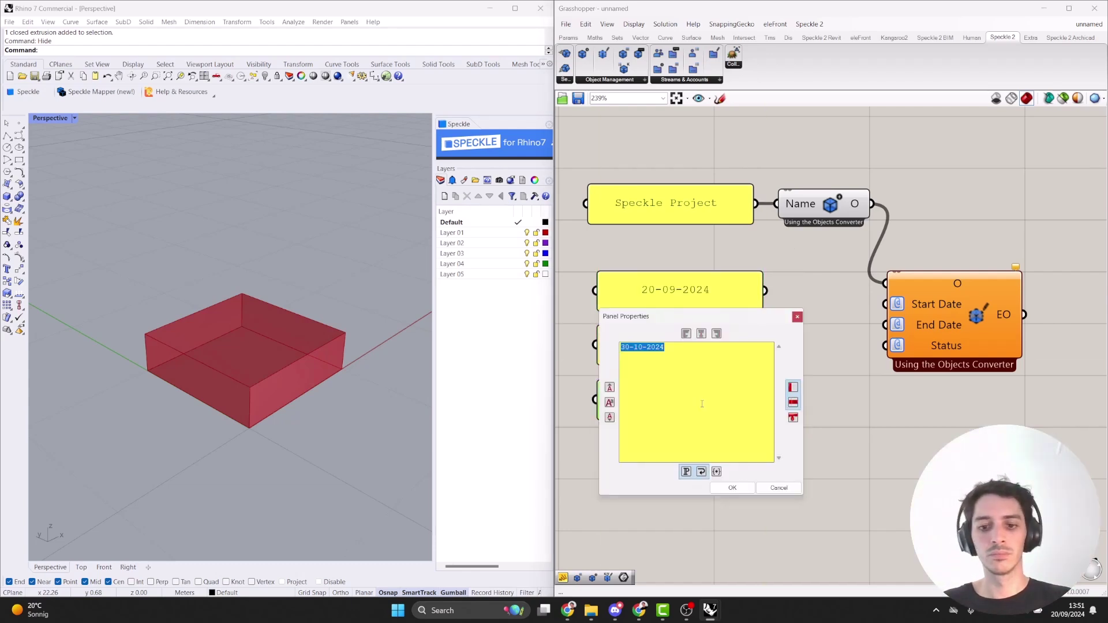
{"action": "type", "text": "In Progress"}
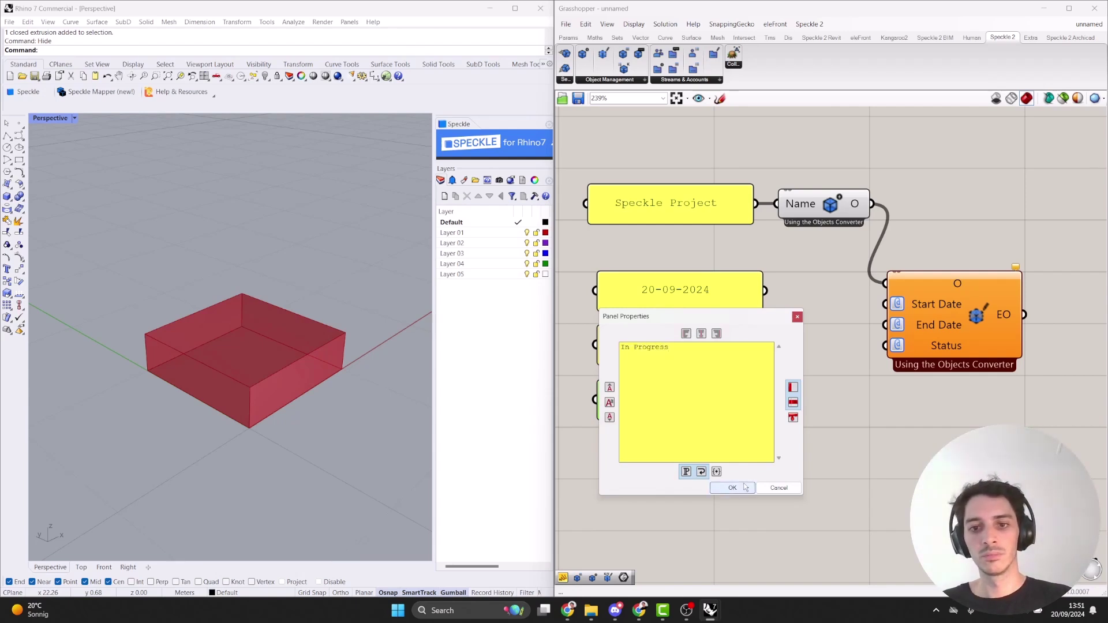
{"action": "left_click", "coordinate": [733, 488]}
Connect the 20-09-2024, 30-10-2024 and In Progress panels to the Start Date, End Date and Status inputs respectively.
{"action": "left_click_drag", "start_coordinate": [765, 400], "coordinate": [765, 344]}
{"action": "left_click_drag", "start_coordinate": [765, 290], "coordinate": [886, 304]}
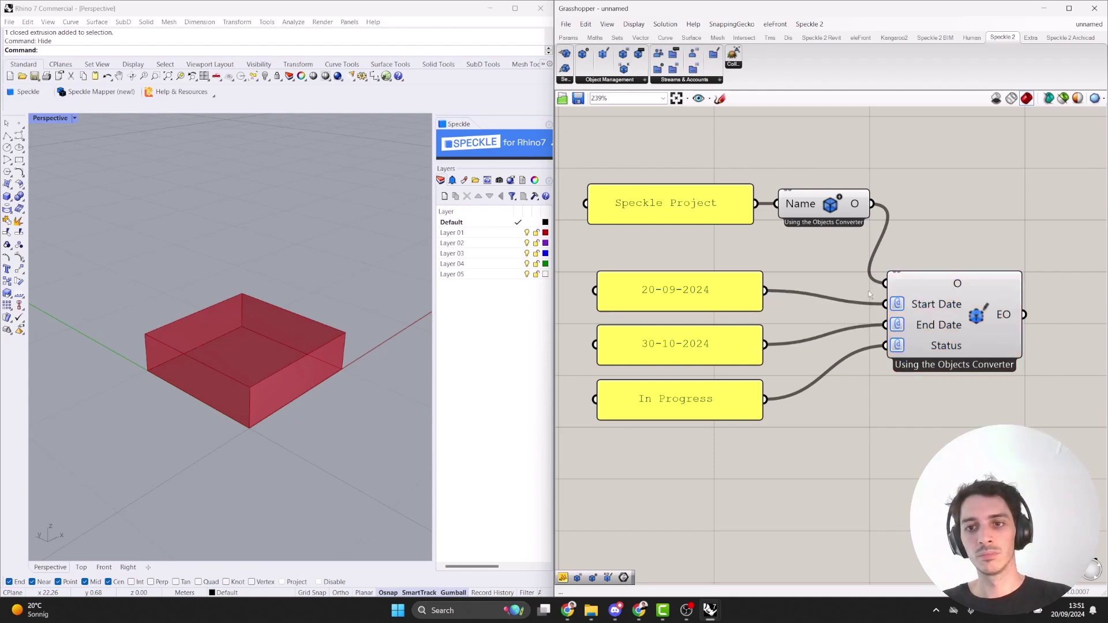
{"action": "scroll", "coordinate": [805, 255], "scroll_direction": "down", "scroll_amount": 3}
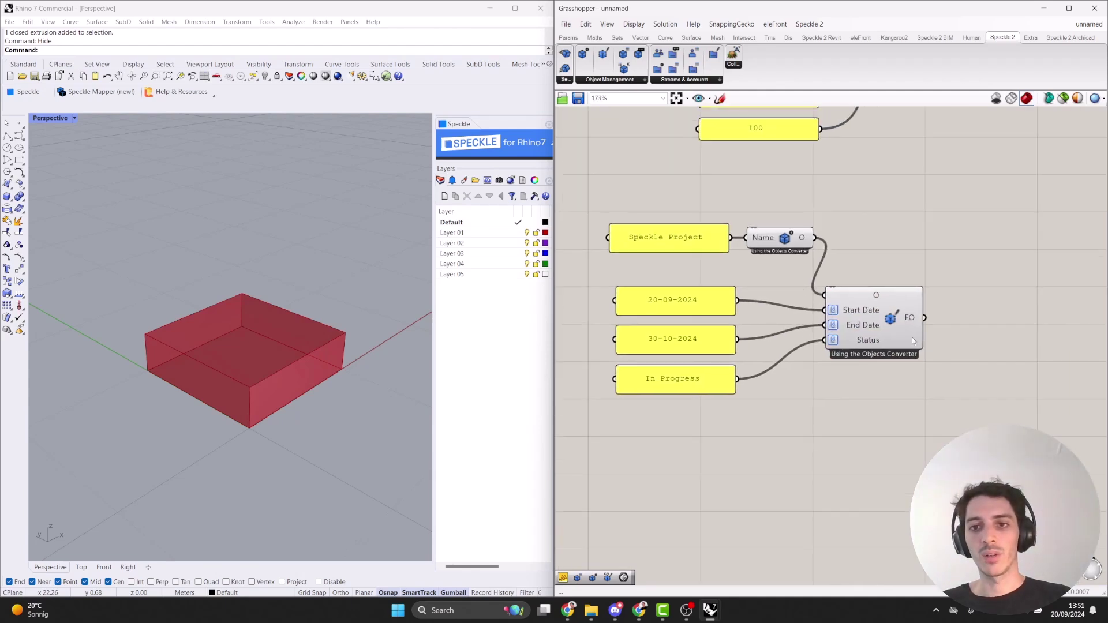
{"action": "left_click_drag", "start_coordinate": [902, 389], "coordinate": [612, 203]}
Add a Deconstruct Speckle Object component and connect the second Extend Speckle Object component's EO output to its O input.
{"action": "right_click_drag", "start_coordinate": [965, 266], "coordinate": [834, 260]}
{"action": "scroll", "coordinate": [917, 222], "scroll_direction": "down", "scroll_amount": 1}
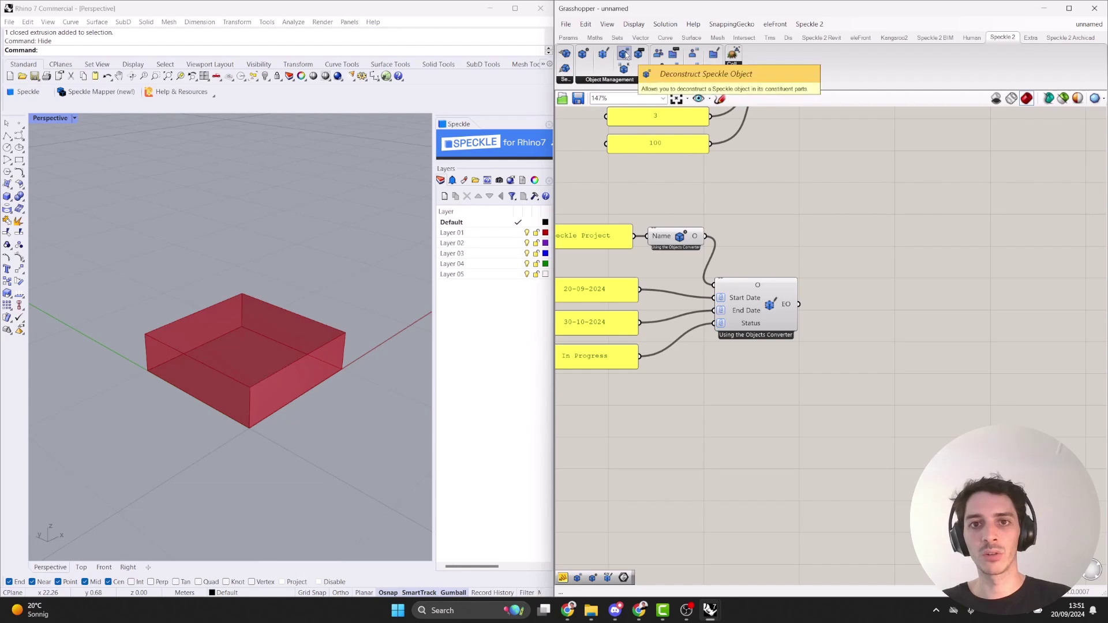
{"action": "left_click_drag", "start_coordinate": [627, 55], "coordinate": [908, 306]}
{"action": "left_click_drag", "start_coordinate": [797, 305], "coordinate": [893, 305]}
{"action": "right_click_drag", "start_coordinate": [925, 299], "coordinate": [823, 287]}
{"action": "left_click", "coordinate": [796, 297]}
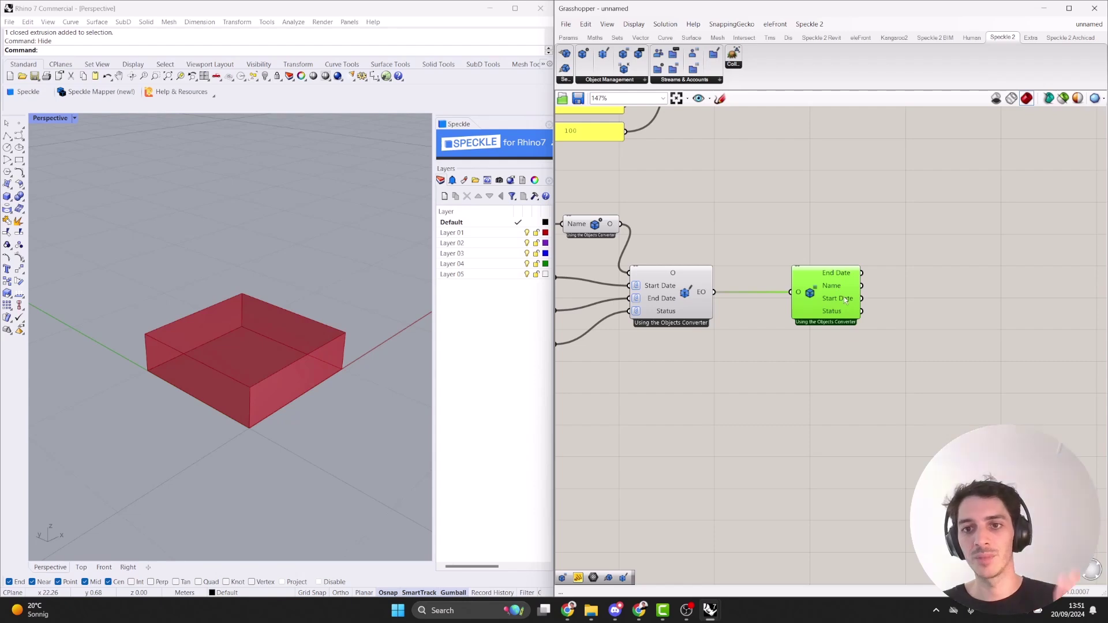
{"action": "left_click", "coordinate": [725, 234]}
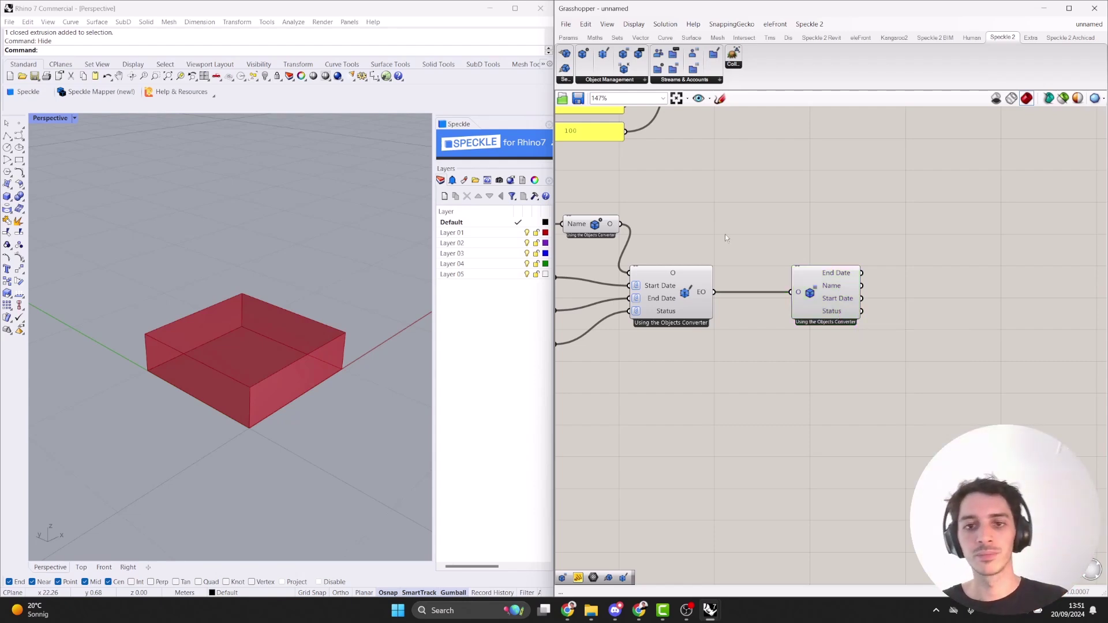
Move the box's geometry parameter closer to the first Extend Speckle Object component, just above the Office panel.
{"action": "scroll", "coordinate": [784, 192], "scroll_direction": "down", "scroll_amount": 3}
{"action": "left_click_drag", "start_coordinate": [805, 181], "coordinate": [826, 217]}
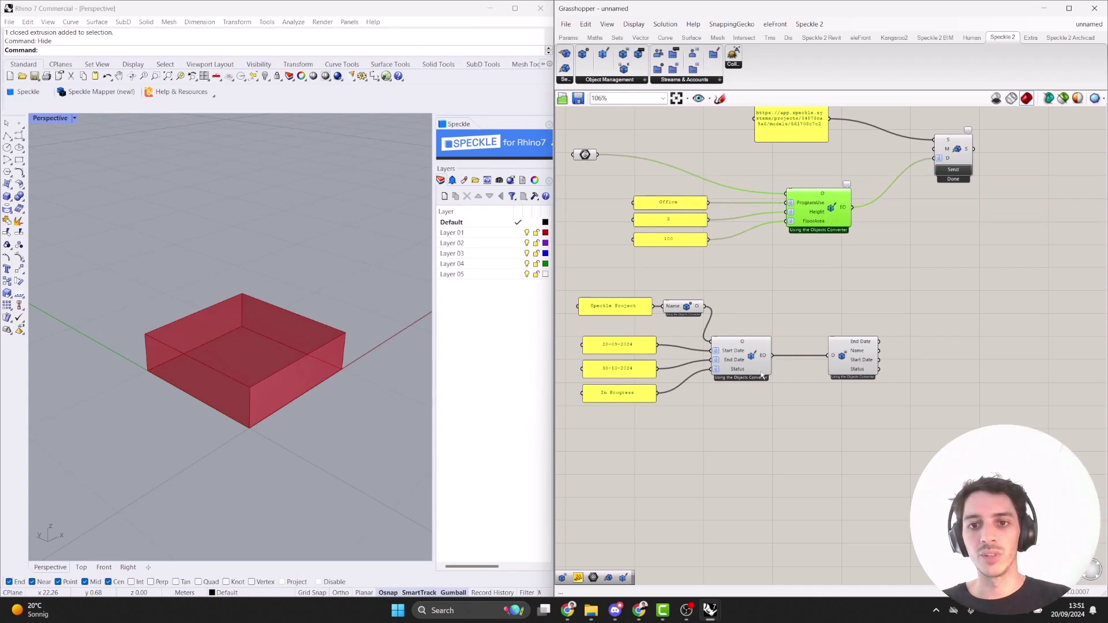
{"action": "left_click_drag", "start_coordinate": [754, 415], "coordinate": [574, 292]}
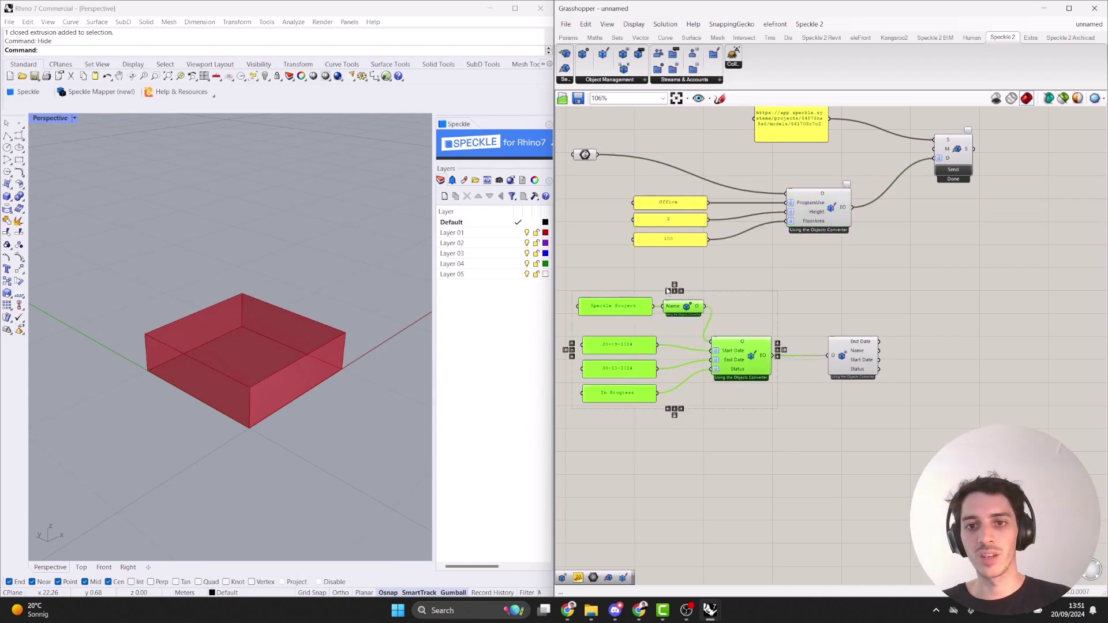
{"action": "left_click", "coordinate": [786, 247]}
{"action": "left_click", "coordinate": [833, 198]}
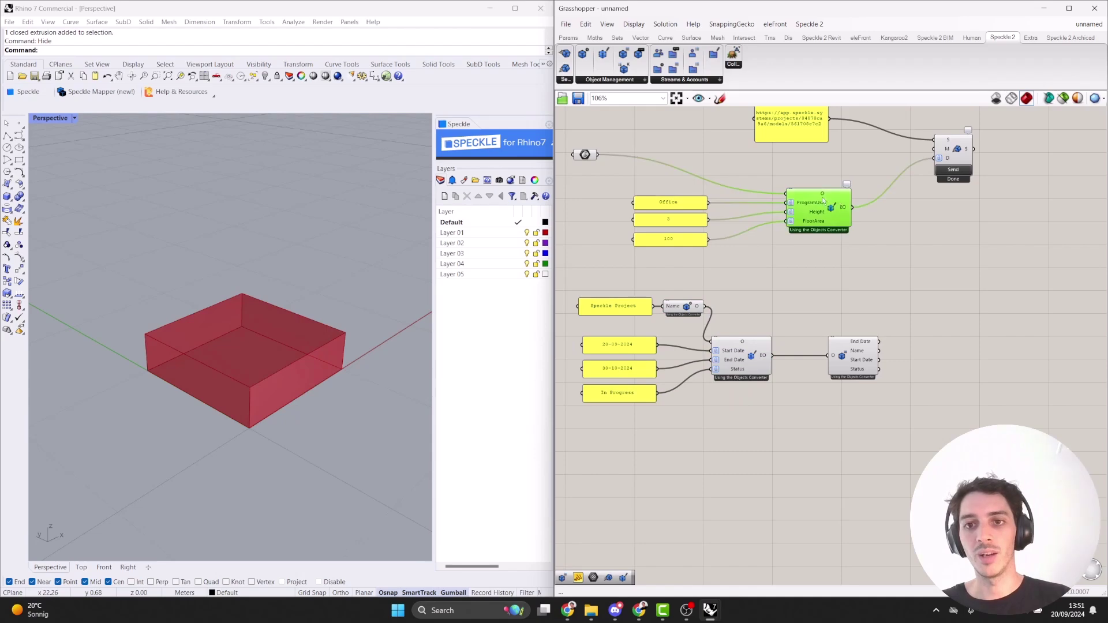
{"action": "left_click", "coordinate": [582, 155]}
{"action": "left_click", "coordinate": [836, 250]}
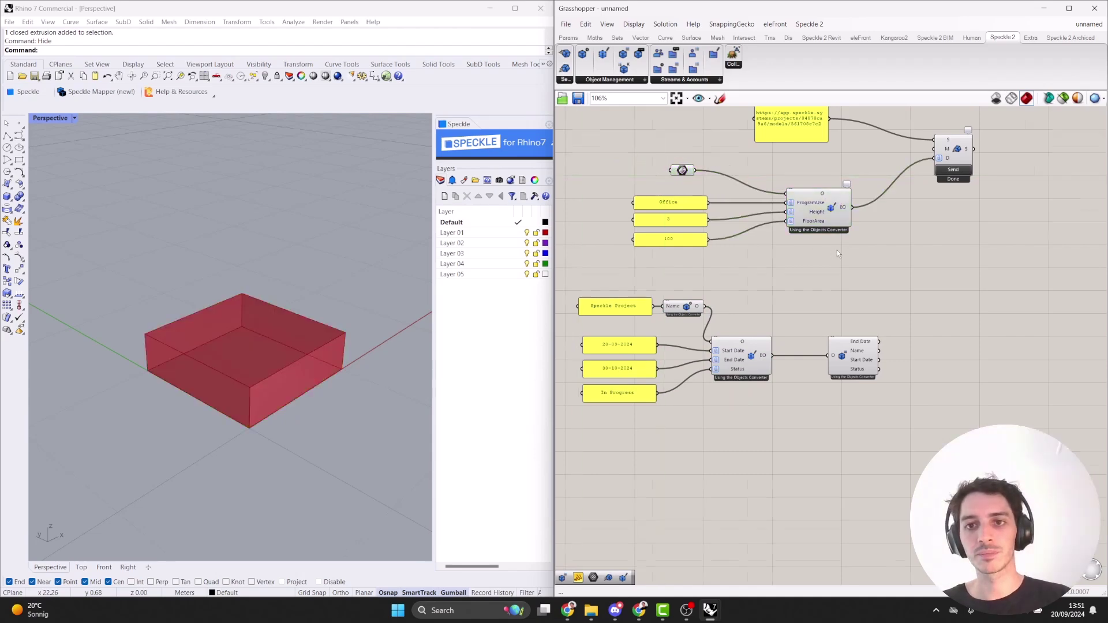
Add an input below FloorArea on the first Extend Speckle Object component and name it Project Information.
{"action": "scroll", "coordinate": [837, 251], "scroll_direction": "up", "scroll_amount": 4}
{"action": "scroll", "coordinate": [777, 232], "scroll_direction": "up", "scroll_amount": 4}
{"action": "left_click", "coordinate": [860, 317]}
{"action": "scroll", "coordinate": [808, 327], "scroll_direction": "up", "scroll_amount": 3}
{"action": "right_click", "coordinate": [807, 327]}
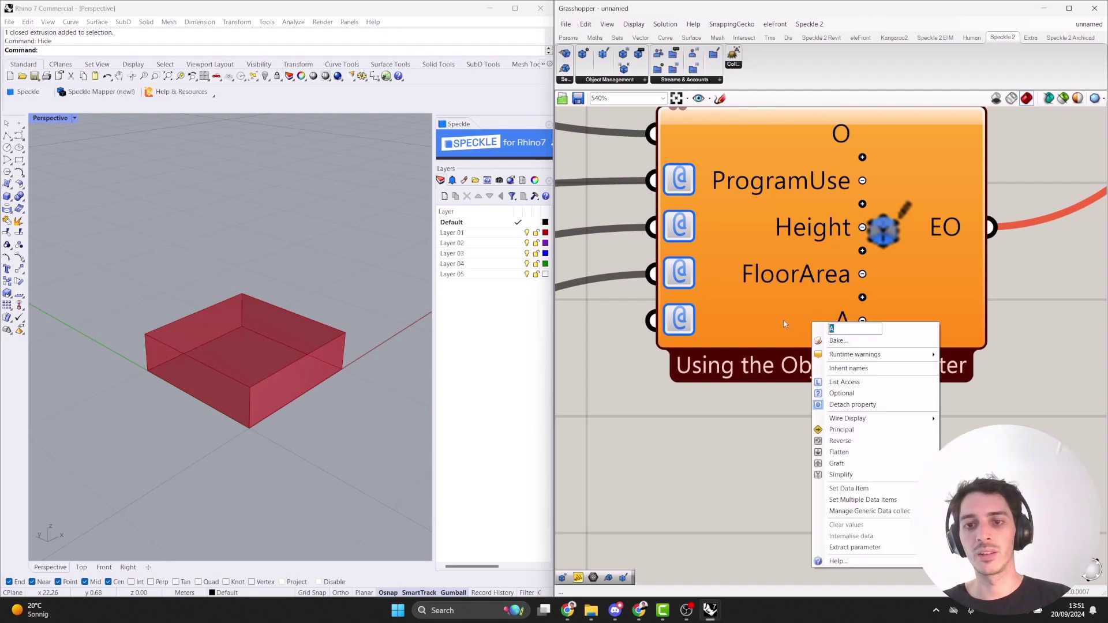
{"action": "type", "text": "Project"}
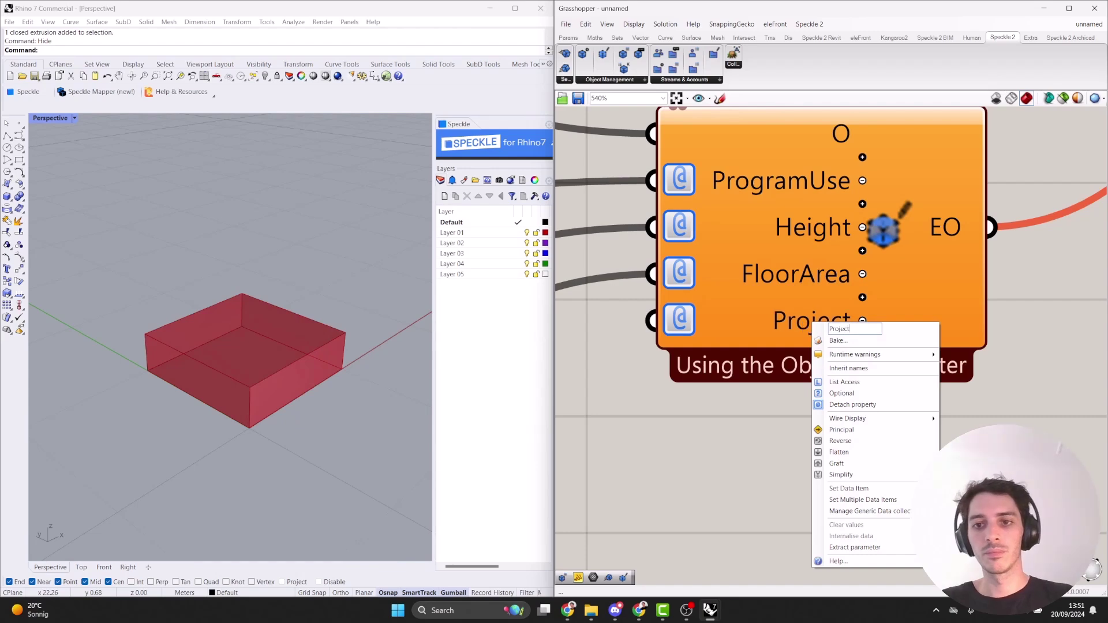
{"action": "type", "text": " Informati"}
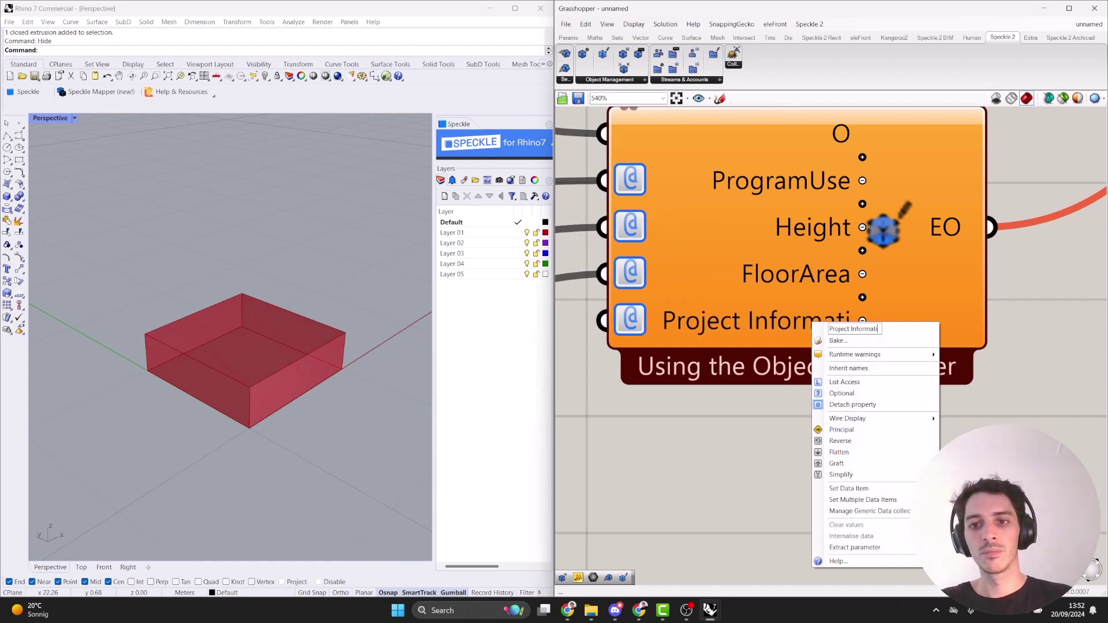
{"action": "type", "text": "on"}
{"action": "key", "text": "Return"}
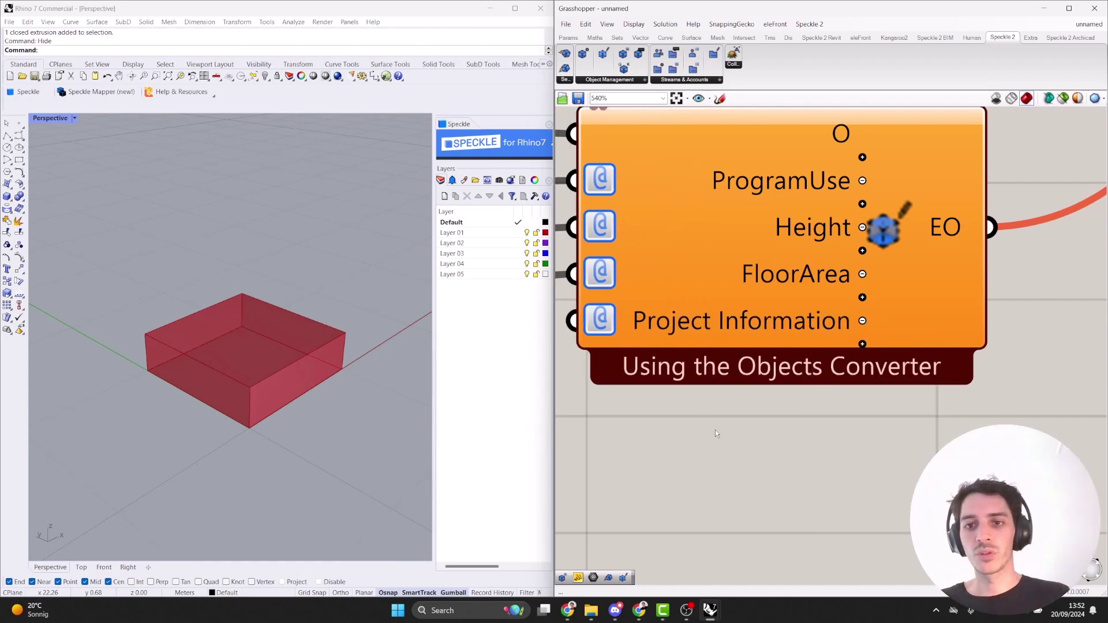
Connect the second Extend Speckle Object component's EO output to the Project Information input of the first one.
{"action": "scroll", "coordinate": [718, 444], "scroll_direction": "down", "scroll_amount": 6}
{"action": "left_click_drag", "start_coordinate": [795, 468], "coordinate": [792, 313]}
{"action": "right_click_drag", "start_coordinate": [849, 346], "coordinate": [846, 270]}
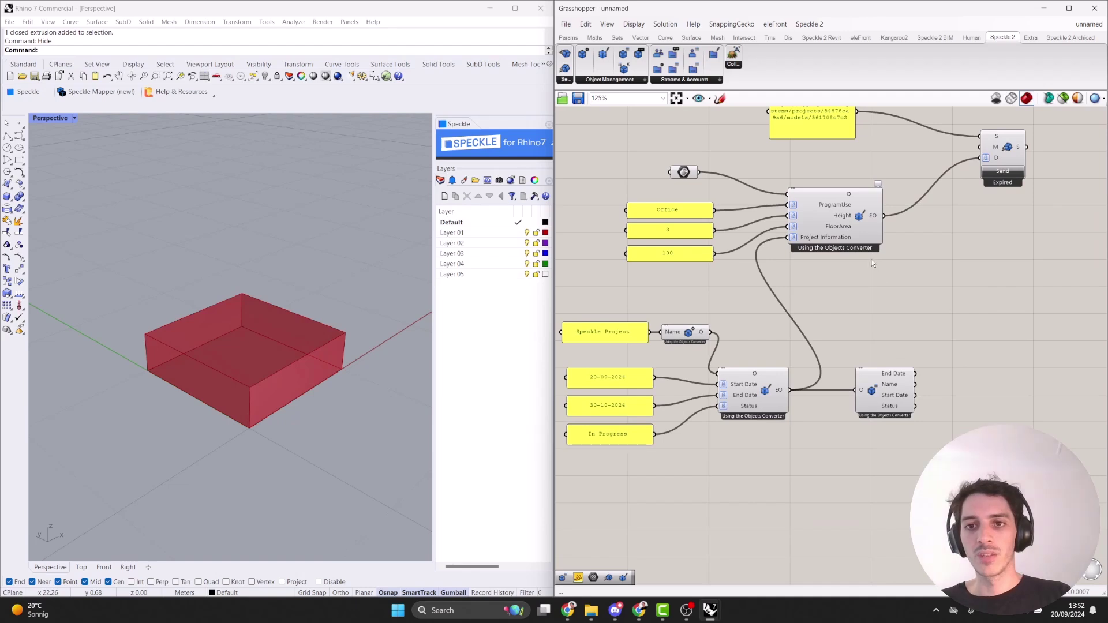
Move the Deconstruct Speckle Object component beside the first Extend Speckle Object component and feed it that component's EO output.
{"action": "mouse_move", "coordinate": [876, 217]}
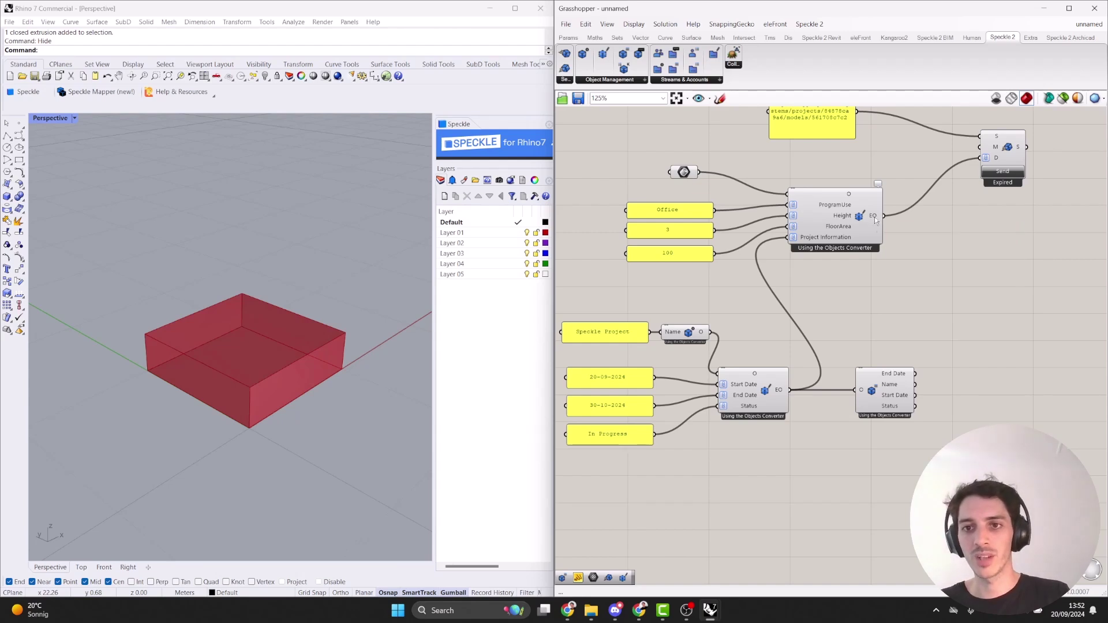
{"action": "left_click_drag", "start_coordinate": [880, 391], "coordinate": [986, 269]}
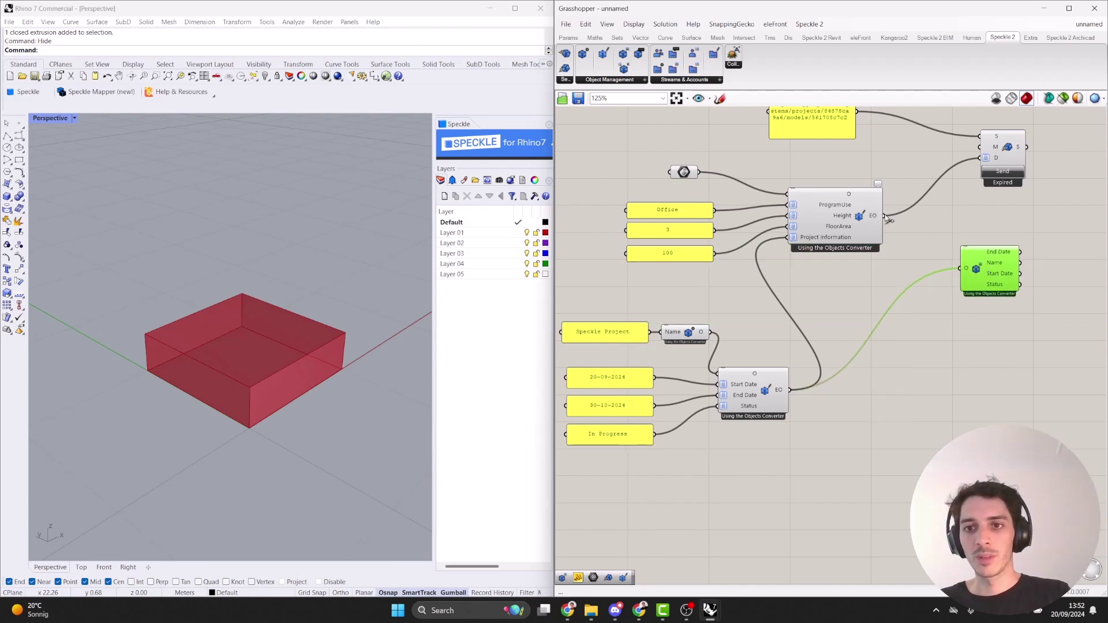
{"action": "left_click_drag", "start_coordinate": [886, 219], "coordinate": [948, 252]}
{"action": "right_click_drag", "start_coordinate": [963, 273], "coordinate": [753, 237]}
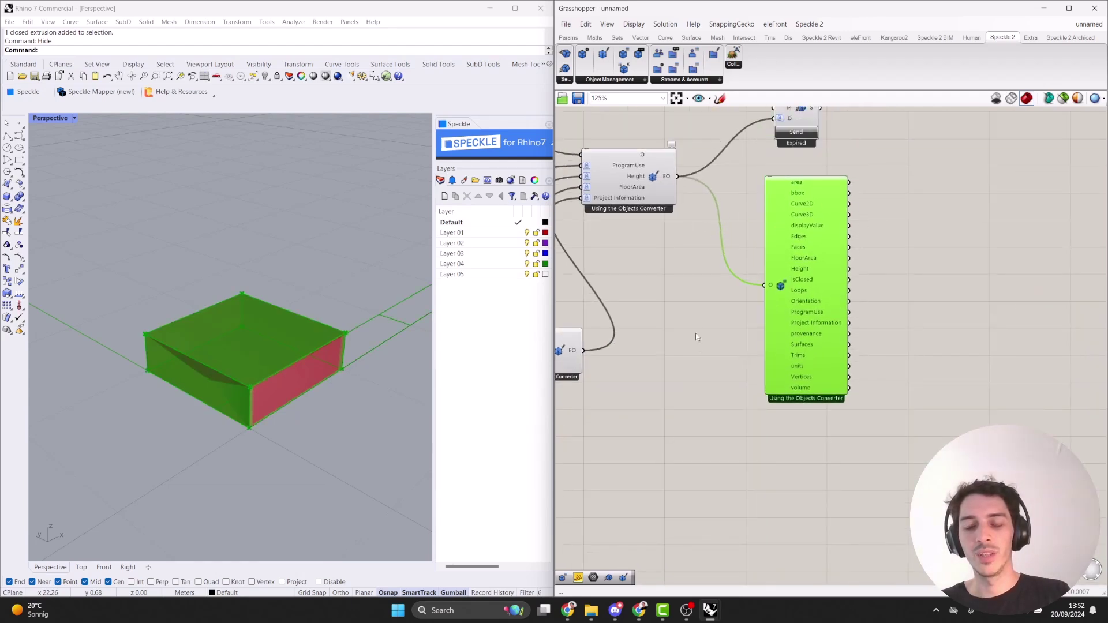
Examine the outputs listed on the Deconstruct Speckle Object component, including the custom properties and Project Information.
{"action": "right_click_drag", "start_coordinate": [716, 345], "coordinate": [769, 341]}
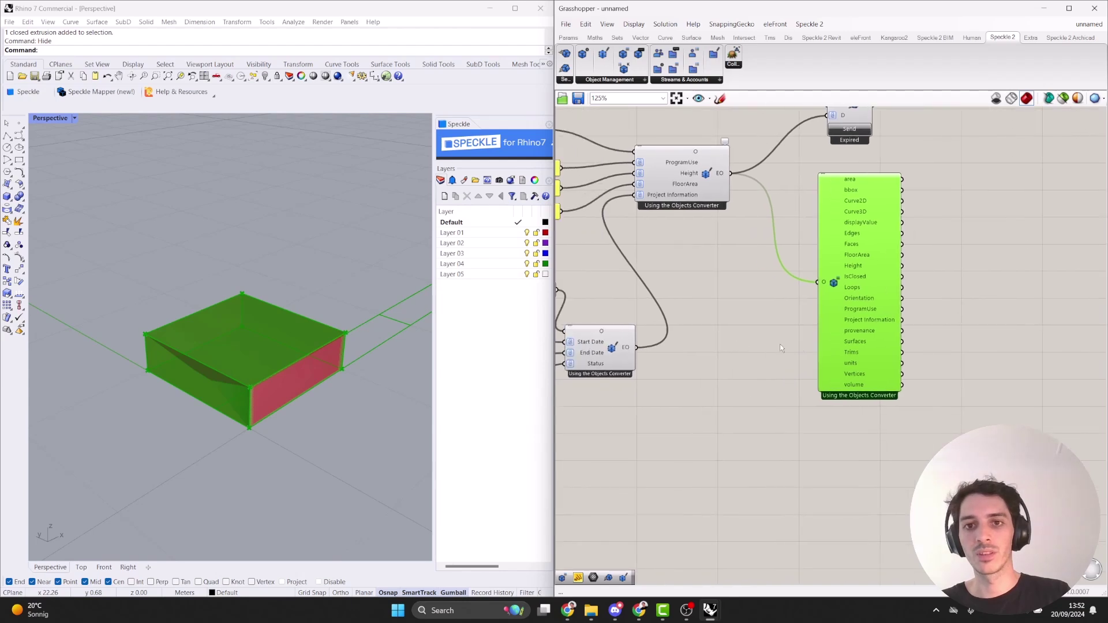
{"action": "scroll", "coordinate": [923, 305], "scroll_direction": "up", "scroll_amount": 3}
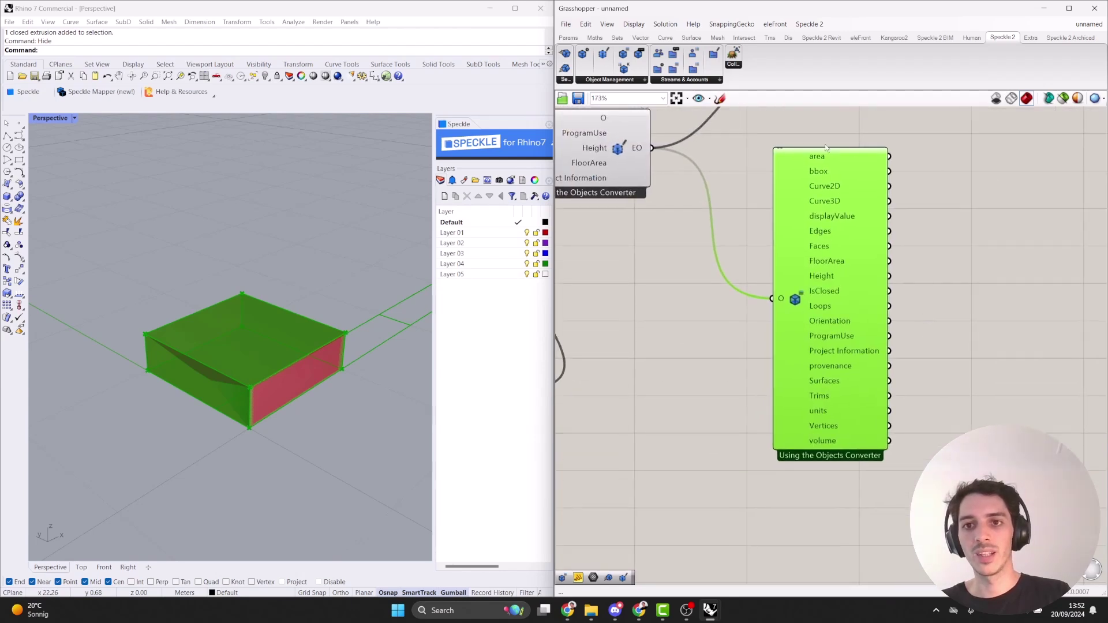
{"action": "mouse_move", "coordinate": [817, 161]}
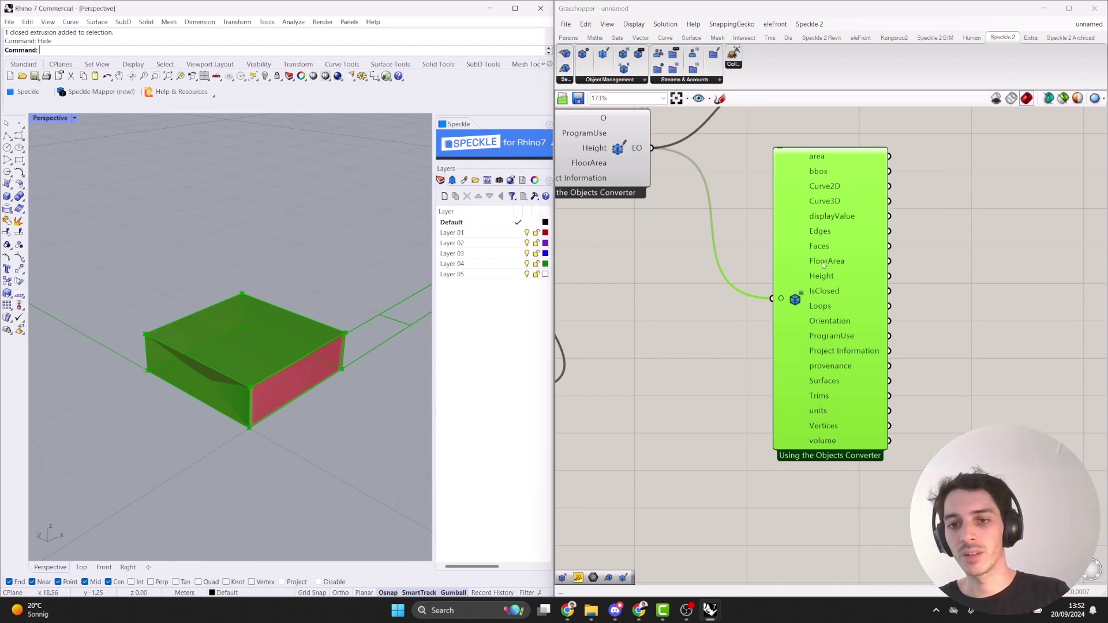
{"action": "mouse_move", "coordinate": [816, 448]}
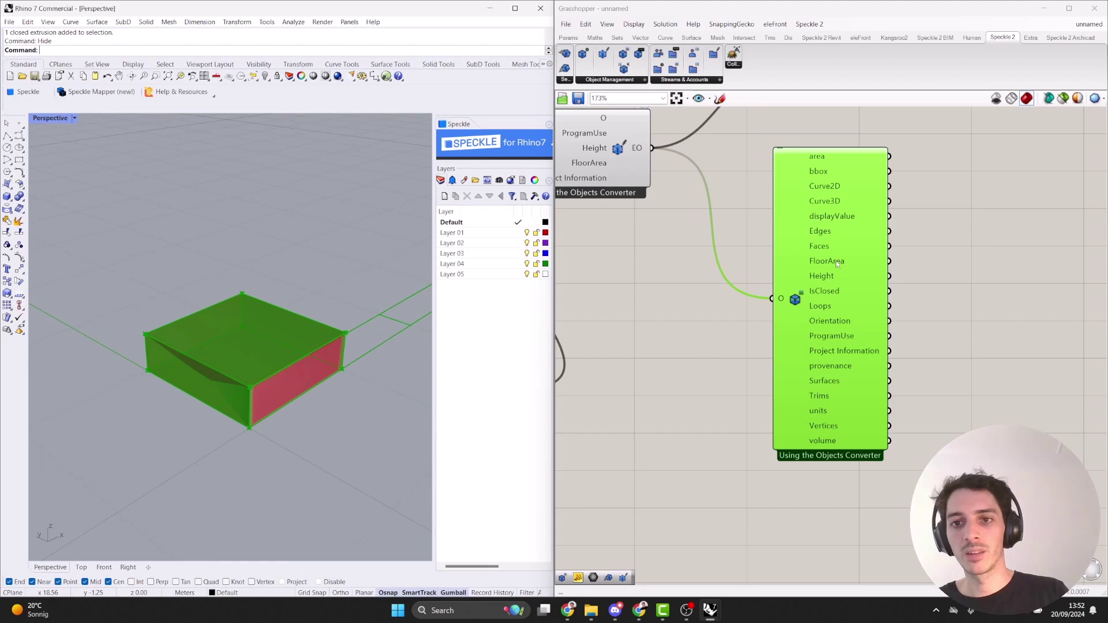
{"action": "scroll", "coordinate": [826, 260], "scroll_direction": "down", "scroll_amount": 3}
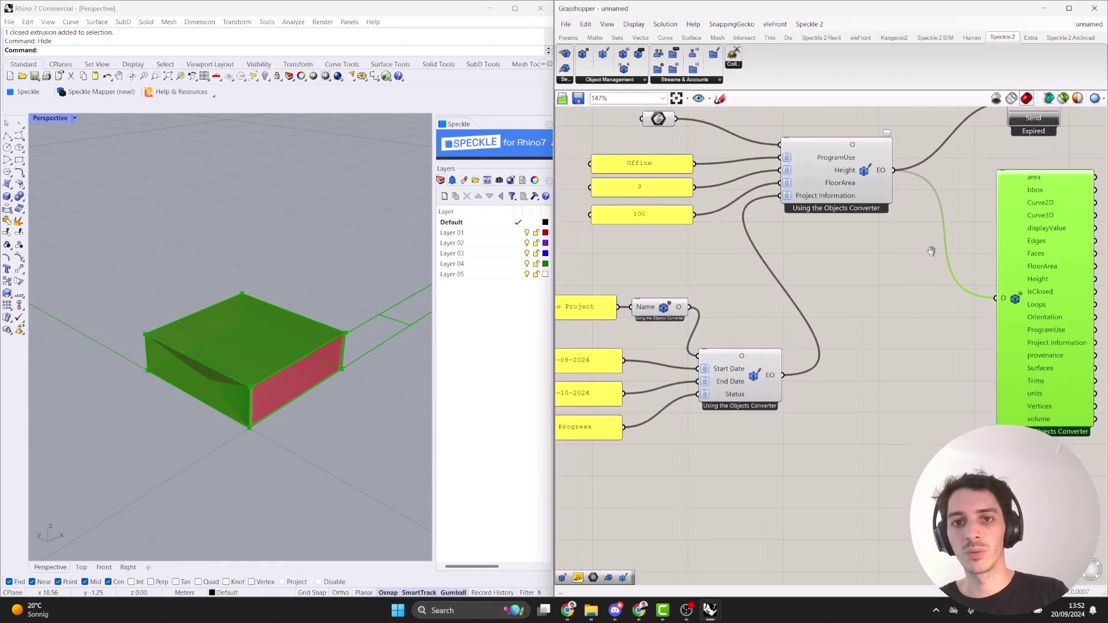
{"action": "scroll", "coordinate": [843, 254], "scroll_direction": "up", "scroll_amount": 1}
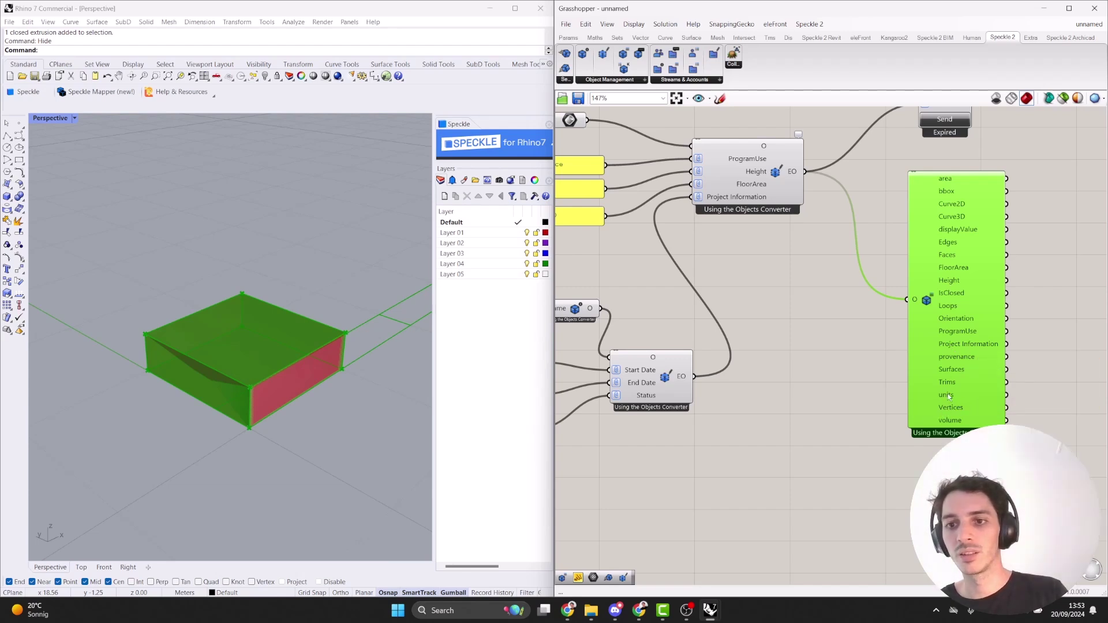
{"action": "right_click_drag", "start_coordinate": [987, 423], "coordinate": [953, 414]}
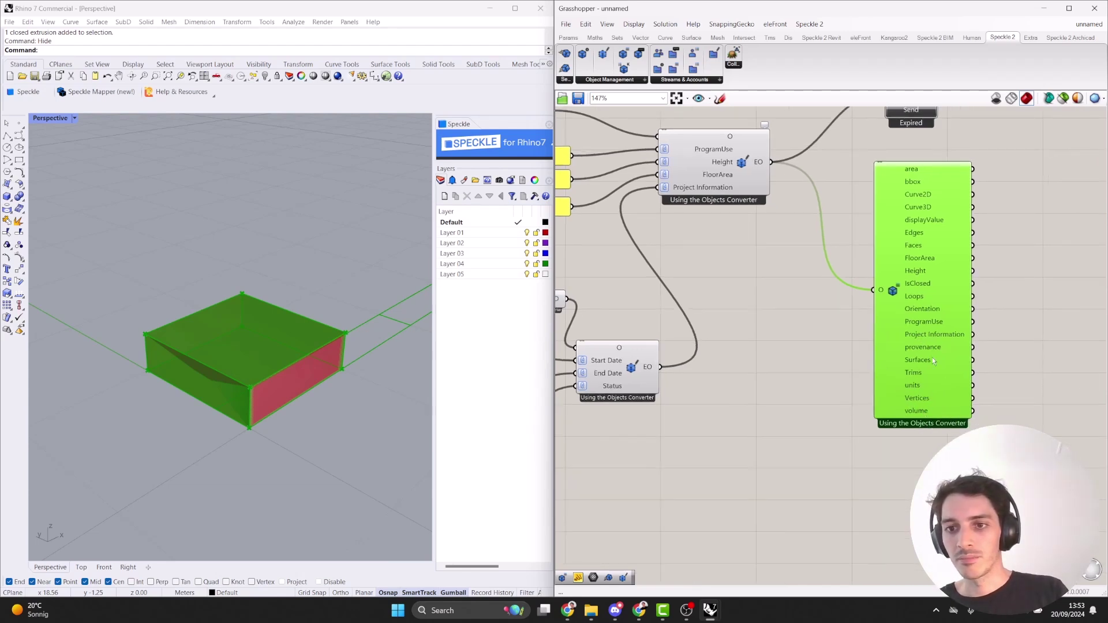
{"action": "right_click_drag", "start_coordinate": [912, 254], "coordinate": [861, 295]}
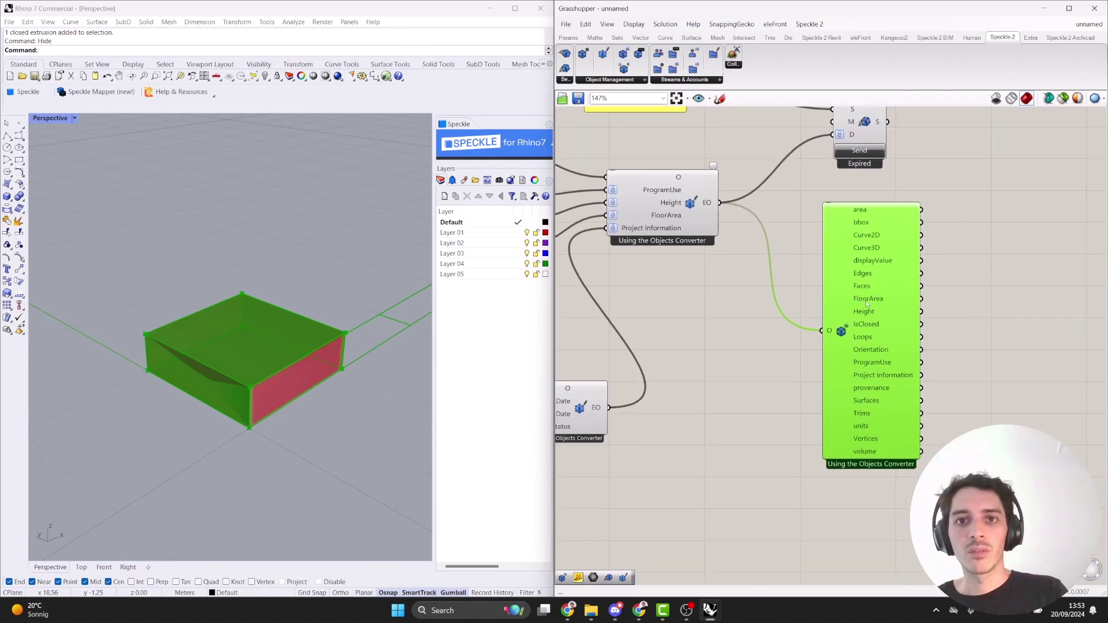
{"action": "mouse_move", "coordinate": [886, 381]}
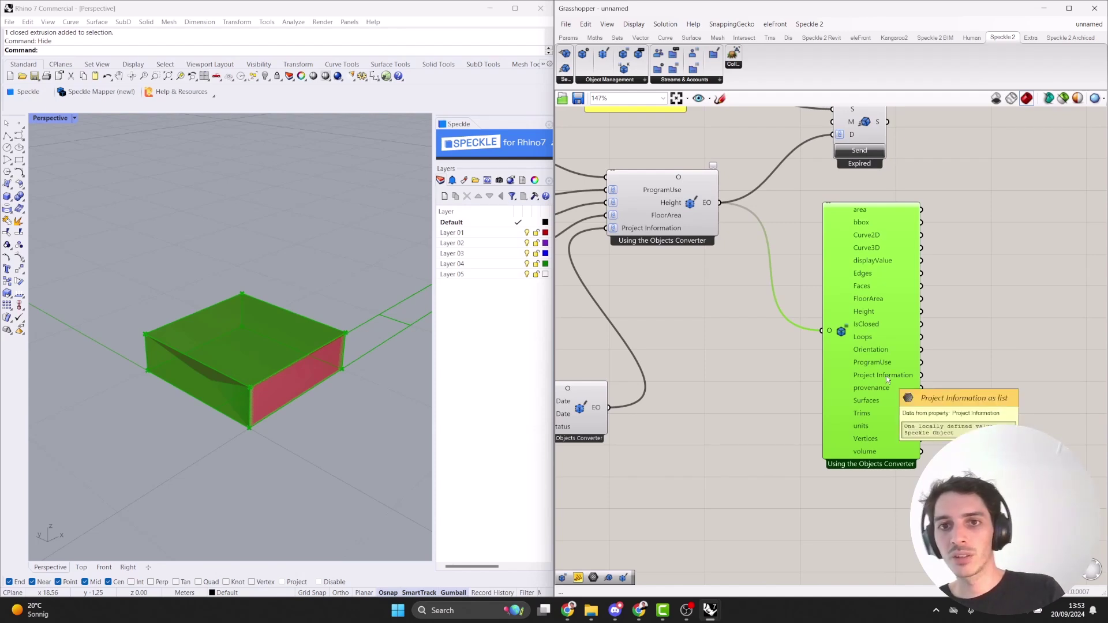
Add another Deconstruct Speckle Object component, feed it the first one's Project Information output and check its End Date output.
{"action": "left_click_drag", "start_coordinate": [619, 59], "coordinate": [1032, 333]}
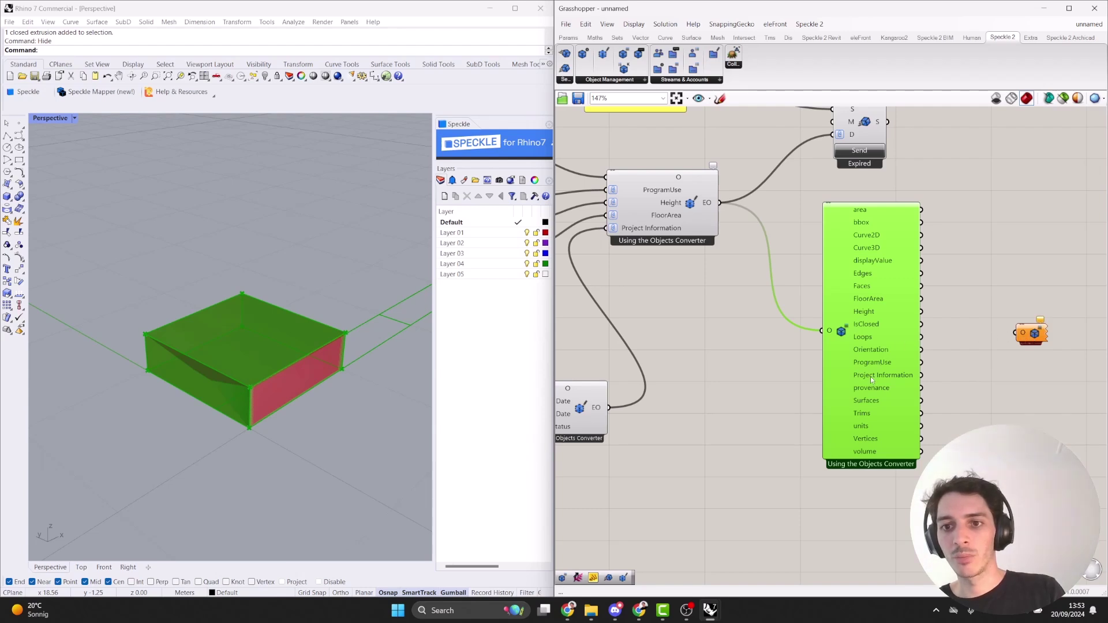
{"action": "left_click_drag", "start_coordinate": [922, 375], "coordinate": [1006, 382]}
{"action": "left_click", "coordinate": [1026, 358]}
{"action": "right_click_drag", "start_coordinate": [1006, 382], "coordinate": [909, 323]}
{"action": "mouse_move", "coordinate": [946, 298]}
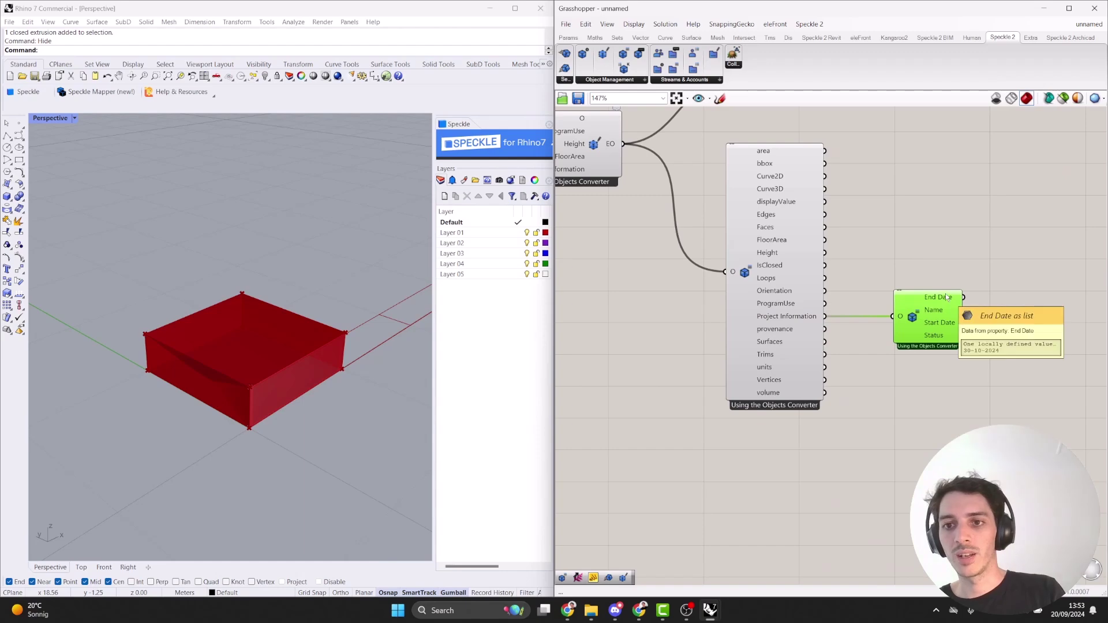
Select the project information panels and their Speckle object components, and review how they feed the first Extend Speckle Object component.
{"action": "right_click_drag", "start_coordinate": [840, 317], "coordinate": [1070, 316]}
{"action": "scroll", "coordinate": [929, 208], "scroll_direction": "down", "scroll_amount": 3}
{"action": "left_click_drag", "start_coordinate": [835, 366], "coordinate": [621, 249]}
{"action": "right_click_drag", "start_coordinate": [799, 235], "coordinate": [749, 268]}
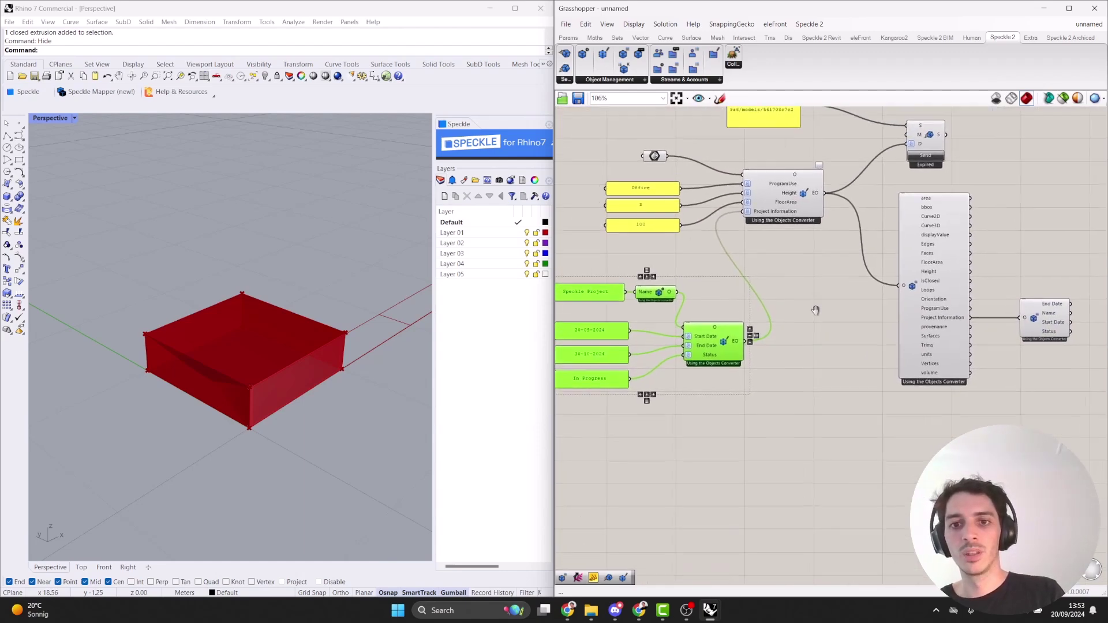
{"action": "right_click_drag", "start_coordinate": [833, 291], "coordinate": [840, 300]}
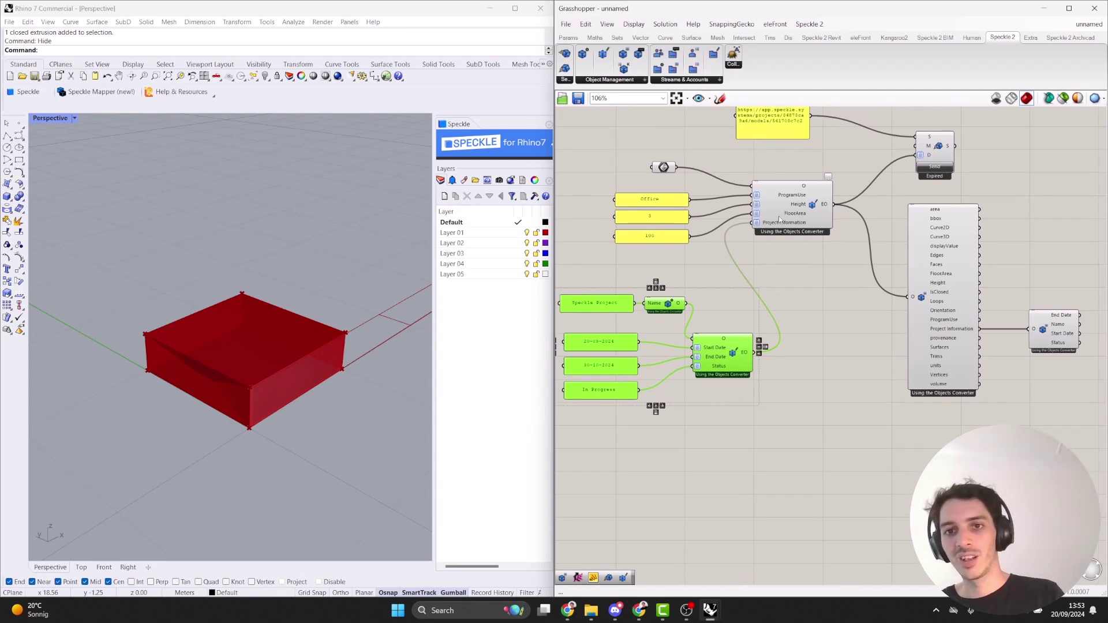
{"action": "mouse_move", "coordinate": [778, 218]}
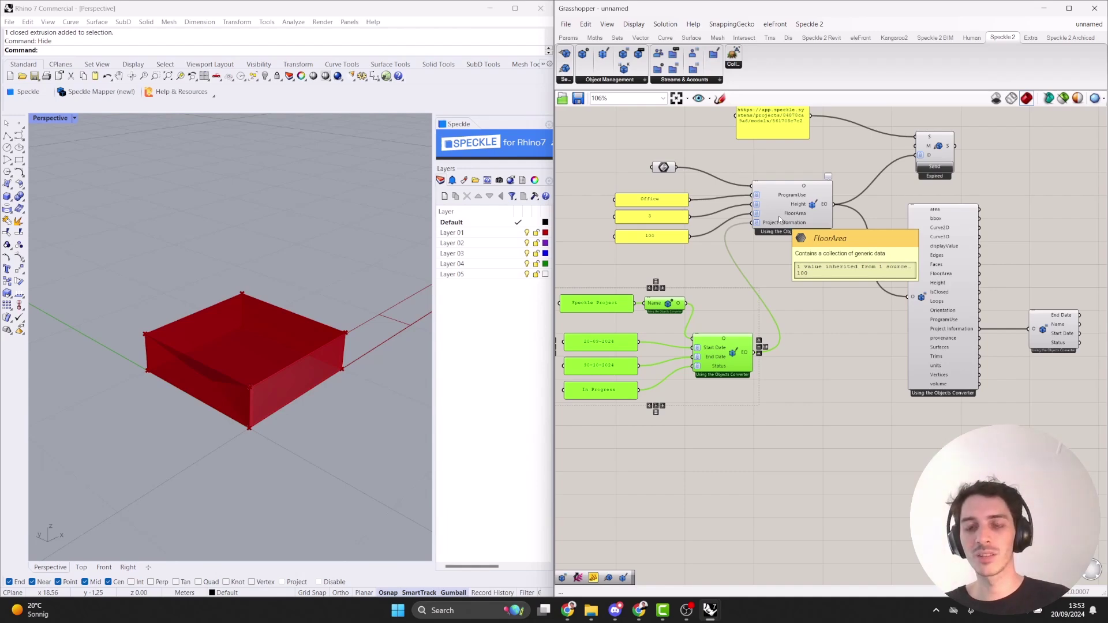
{"action": "right_click_drag", "start_coordinate": [1002, 233], "coordinate": [944, 272]}
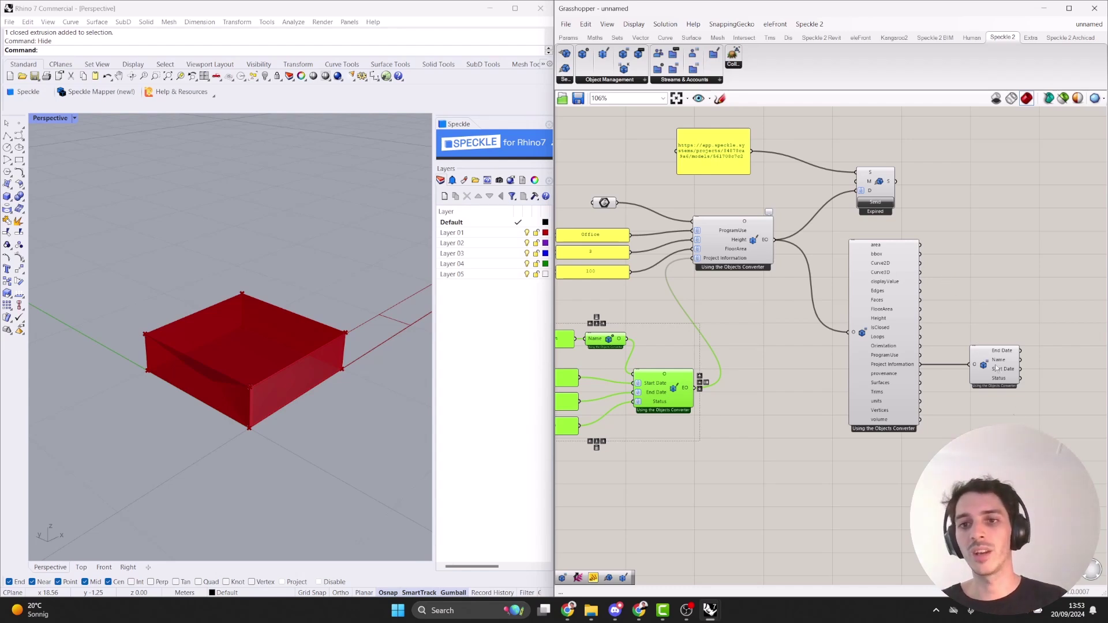
Send the extended box to Speckle, check its Project Information in the browser's ghtestmodel viewer, and close the browser window.
{"action": "left_click", "coordinate": [877, 204]}
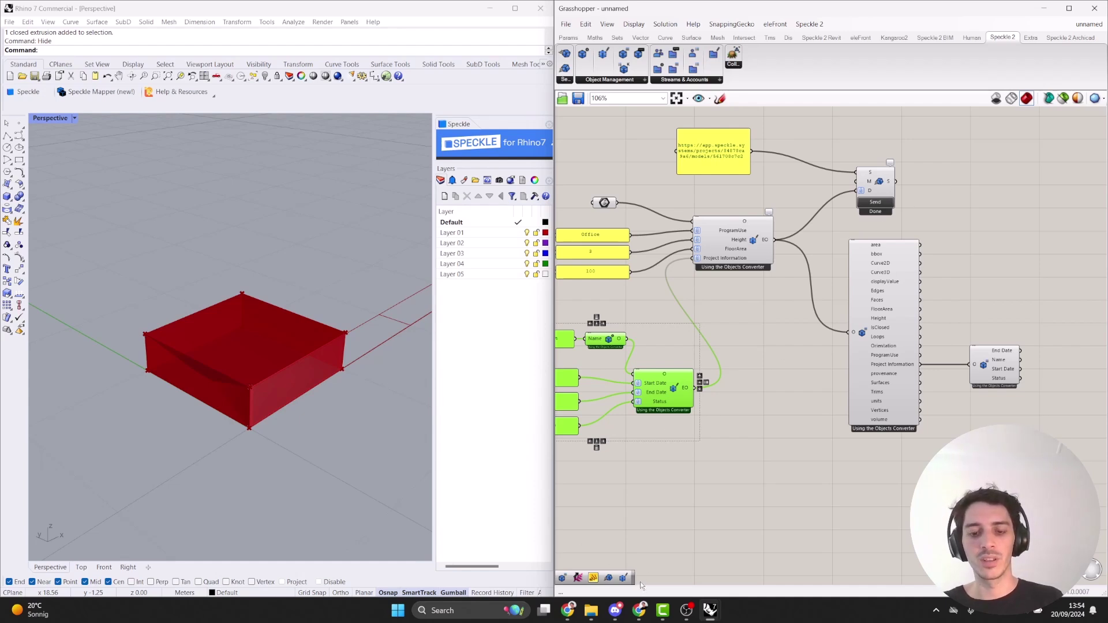
{"action": "left_click", "coordinate": [640, 610]}
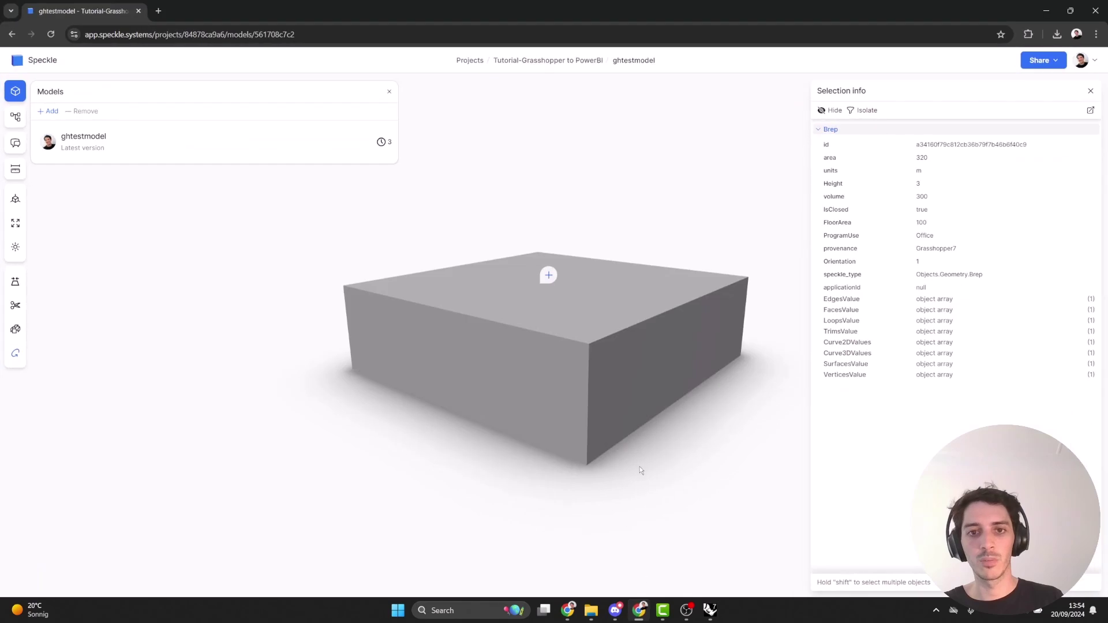
{"action": "left_click", "coordinate": [439, 281]}
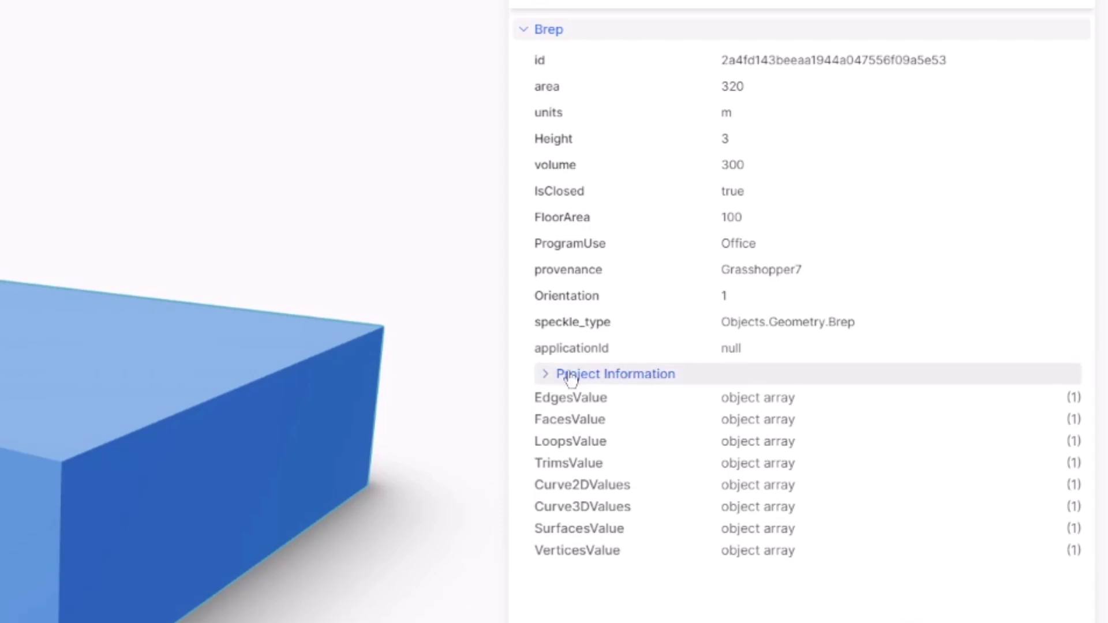
{"action": "left_click", "coordinate": [566, 376]}
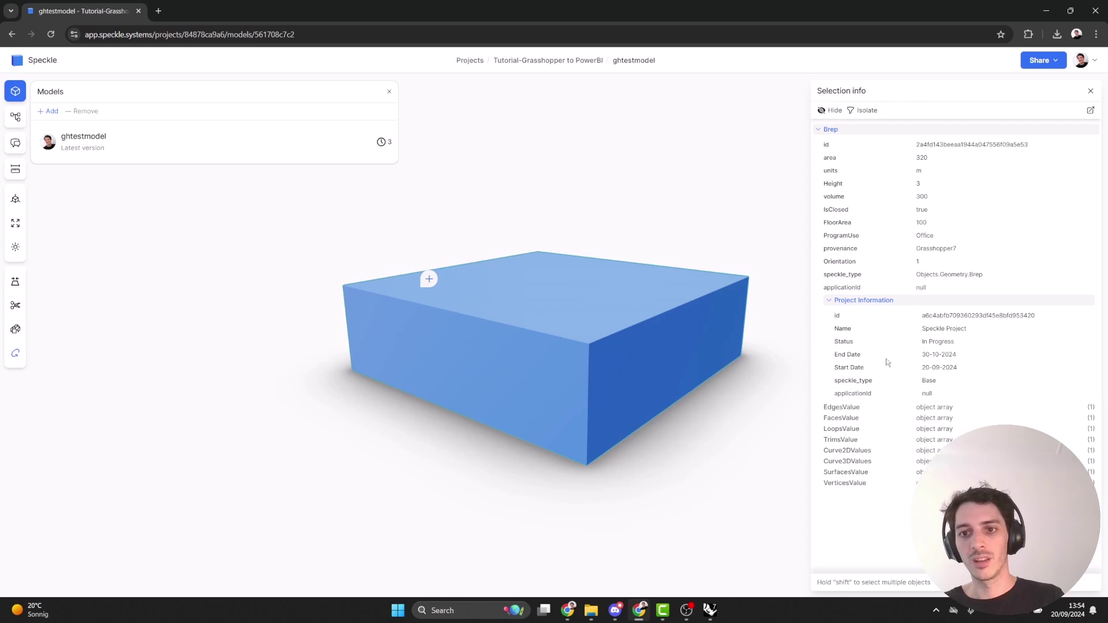
{"action": "left_click_drag", "start_coordinate": [906, 16], "coordinate": [1033, 33]}
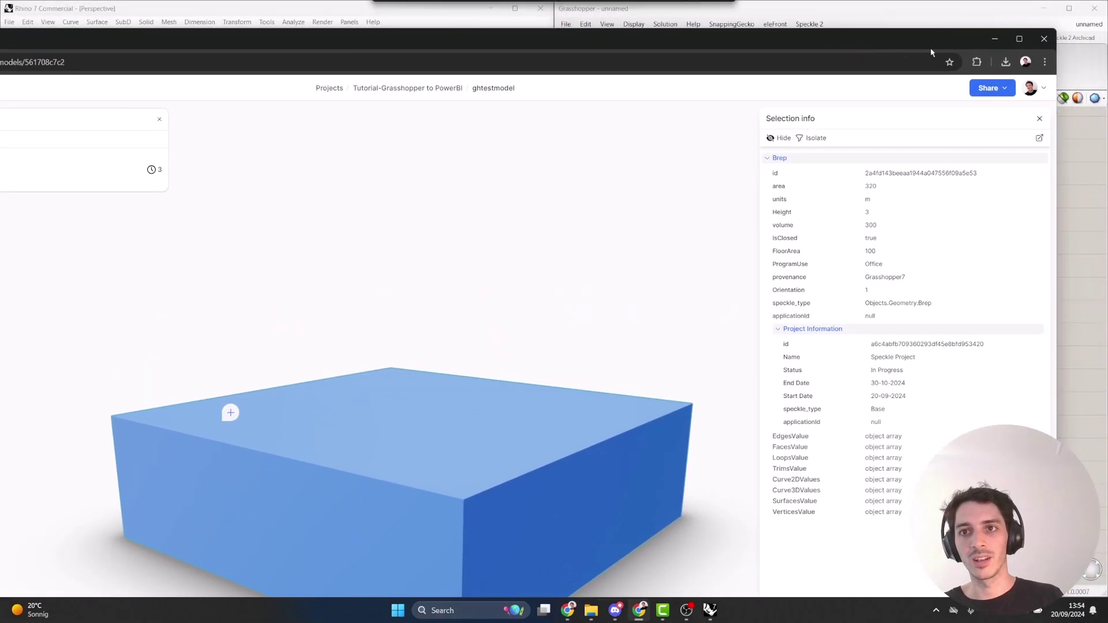
{"action": "left_click", "coordinate": [1044, 38]}
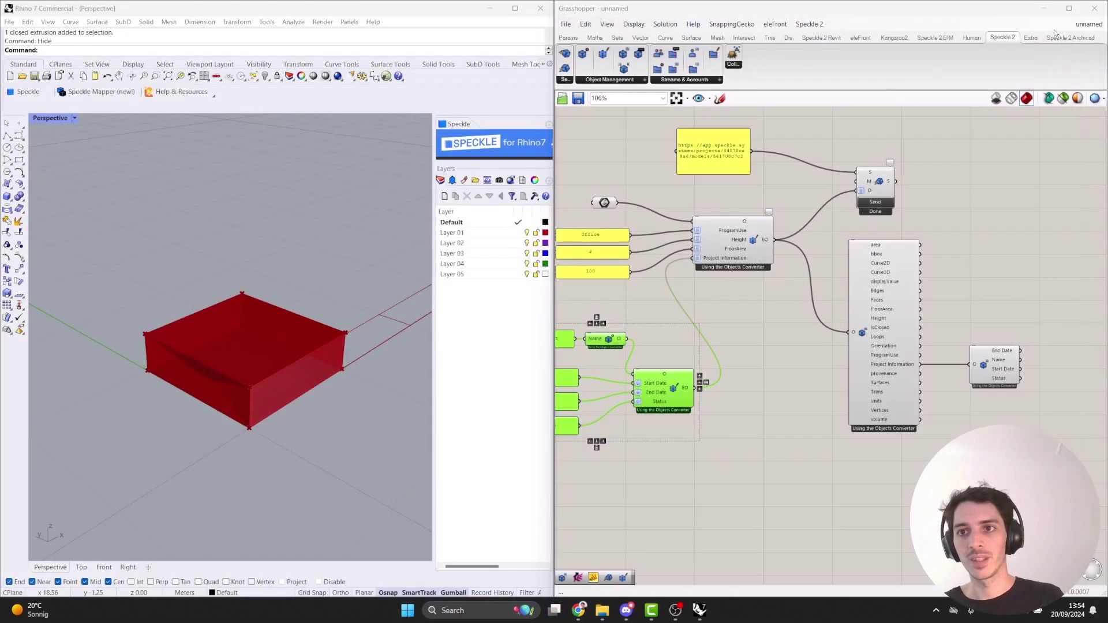
Open the sent commit online from the Send component and expand the box's Project Information in the Speckle viewer.
{"action": "left_click", "coordinate": [804, 471]}
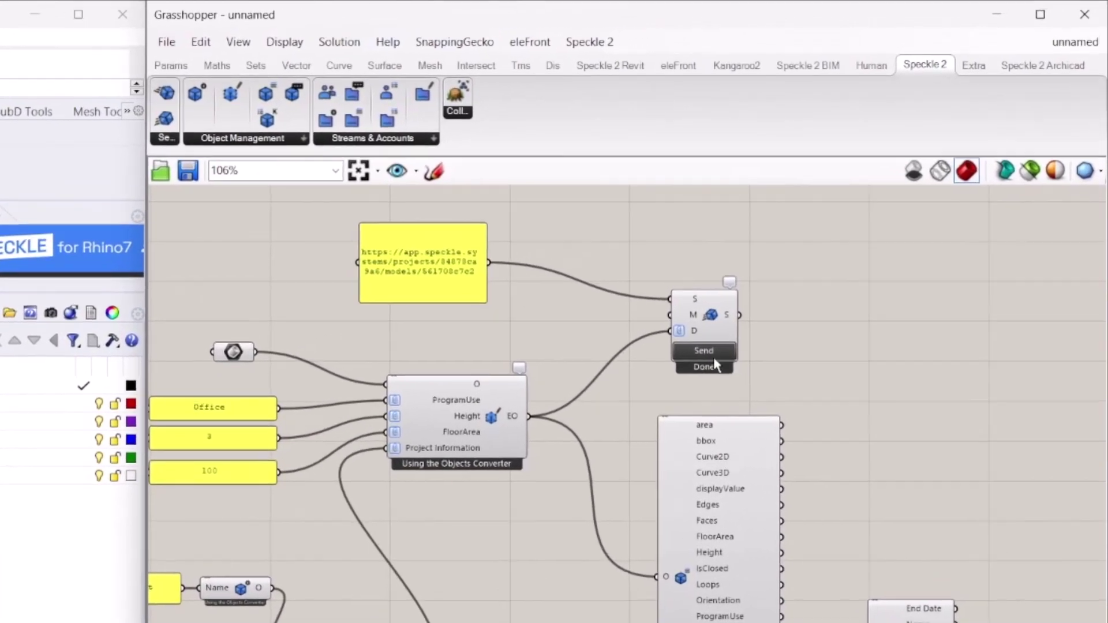
{"action": "right_click", "coordinate": [711, 317]}
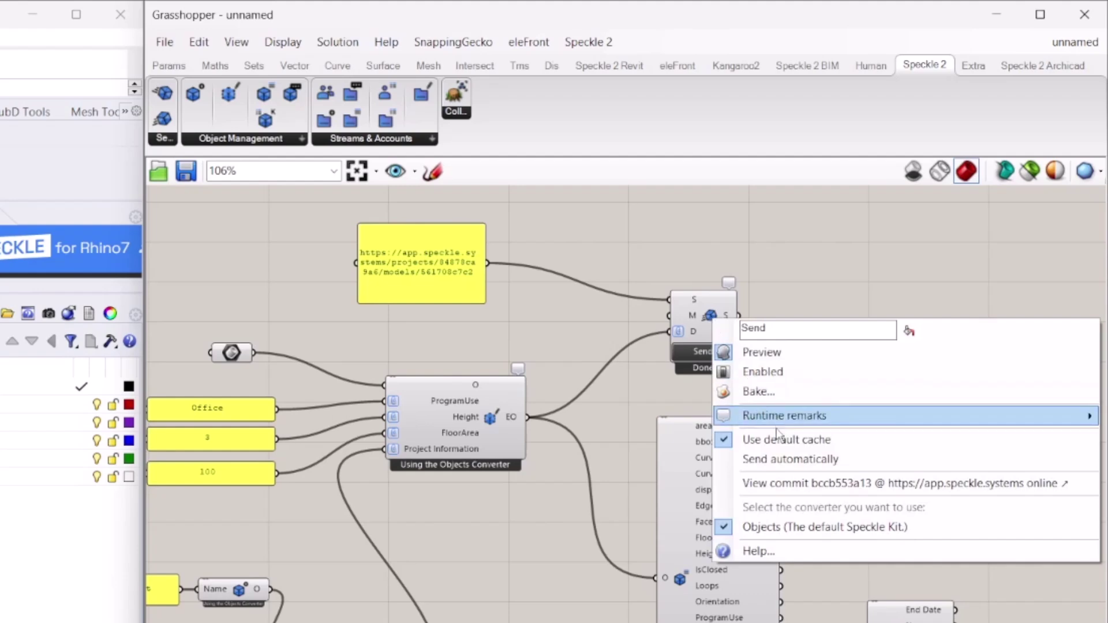
{"action": "left_click", "coordinate": [771, 478]}
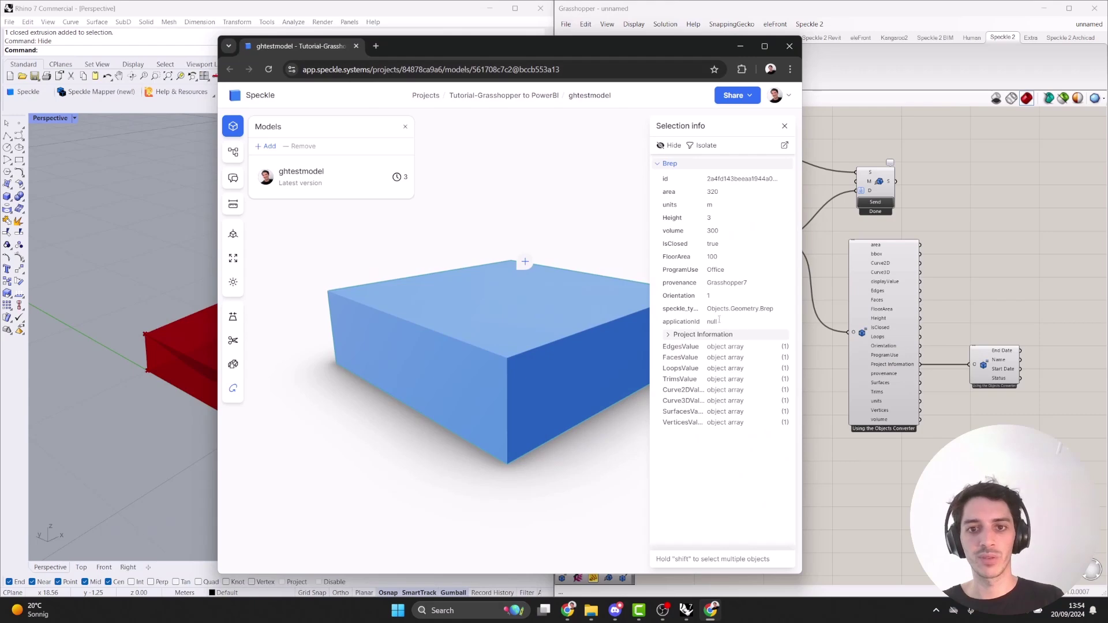
{"action": "left_click", "coordinate": [692, 337]}
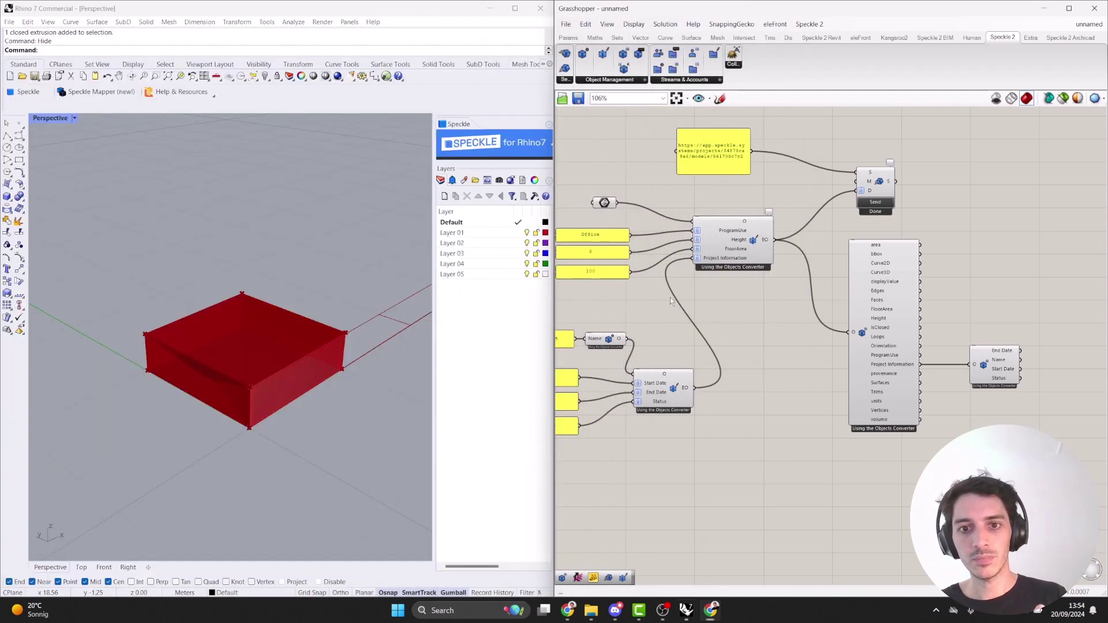
Compare the Project Information values in the Speckle viewer with the Grasshopper panels, and maximize the browser window.
{"action": "right_click_drag", "start_coordinate": [667, 297], "coordinate": [885, 283]}
{"action": "left_click", "coordinate": [711, 610]}
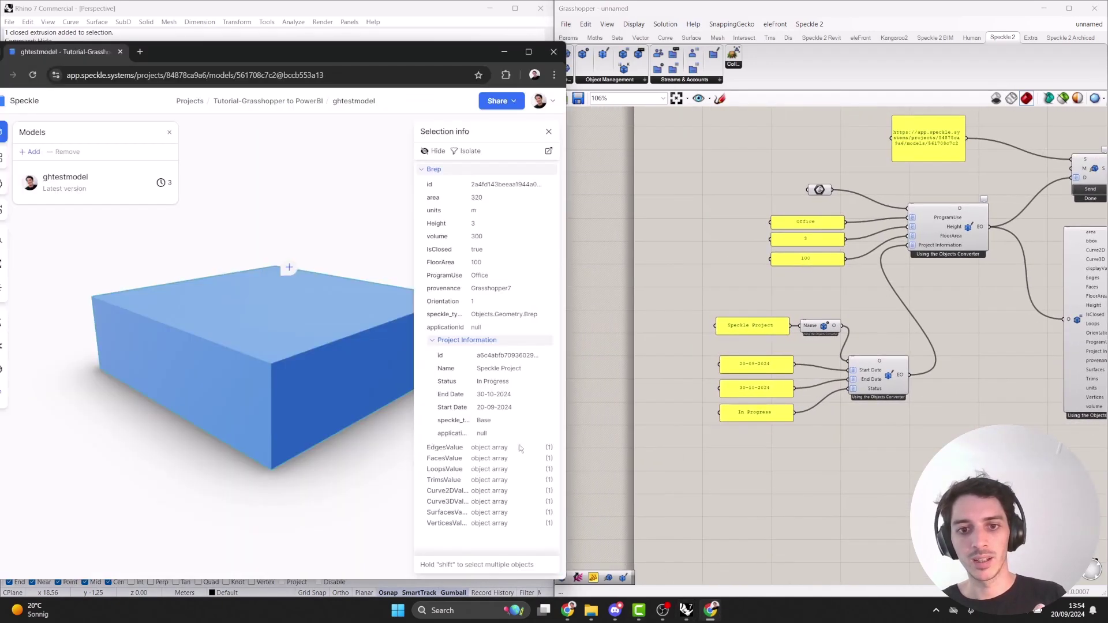
{"action": "left_click_drag", "start_coordinate": [429, 58], "coordinate": [571, 65]}
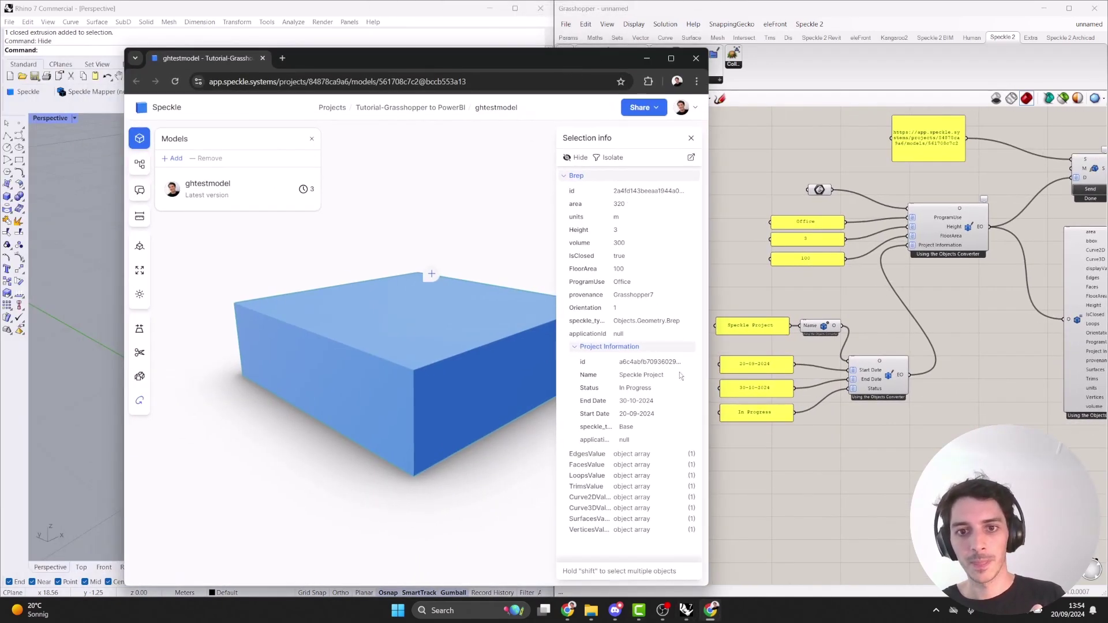
{"action": "double_click", "coordinate": [653, 375]}
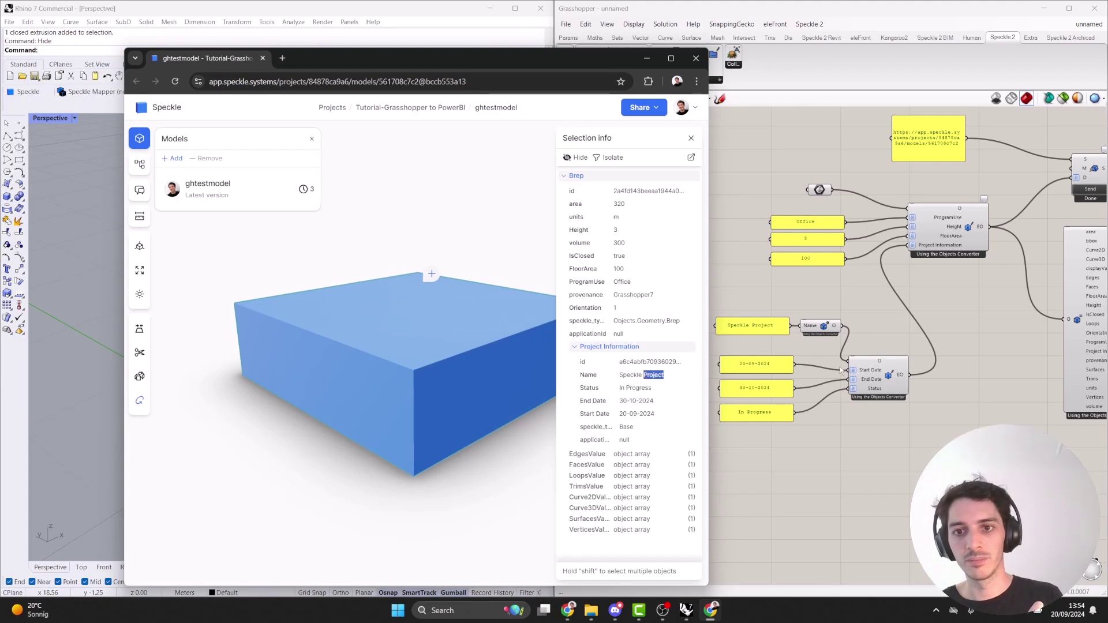
{"action": "left_click", "coordinate": [671, 58]}
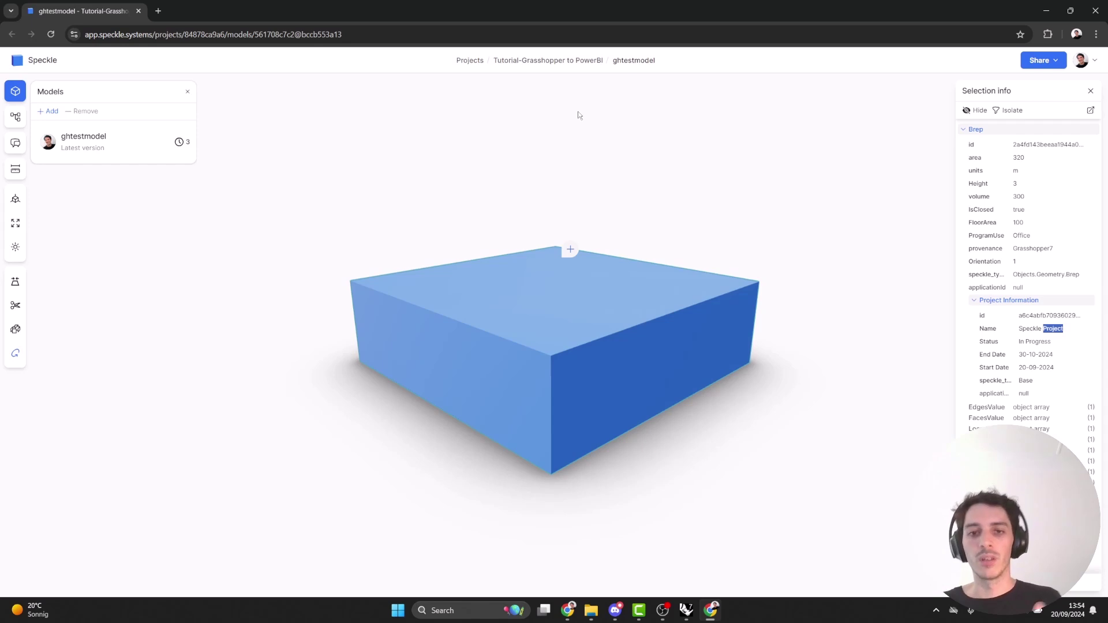